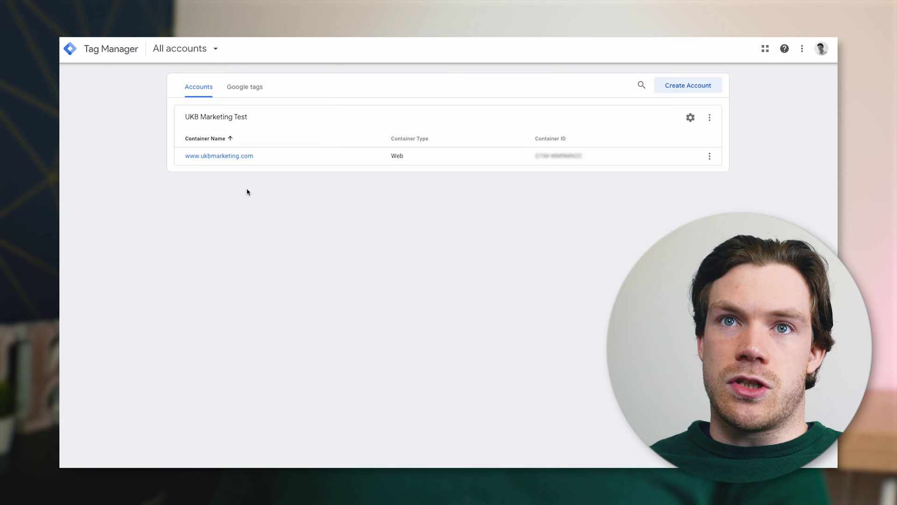
left_click(213, 156)
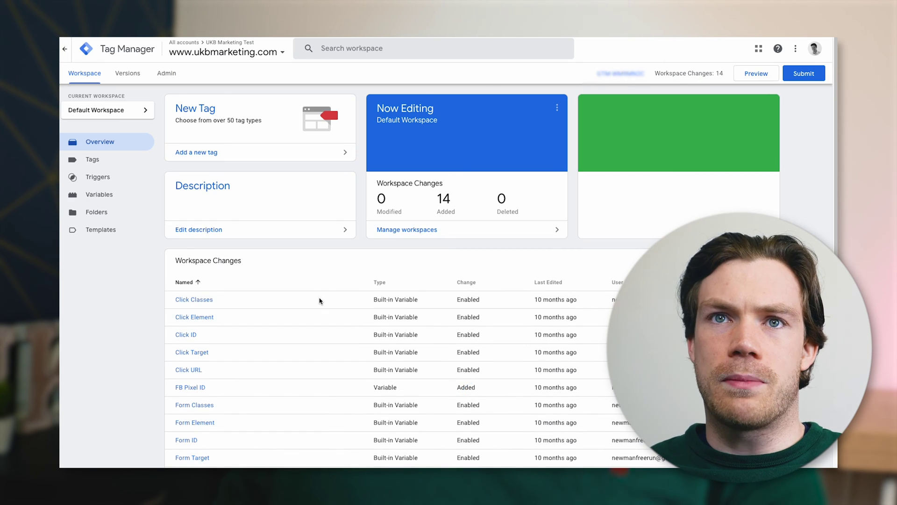
left_click(166, 76)
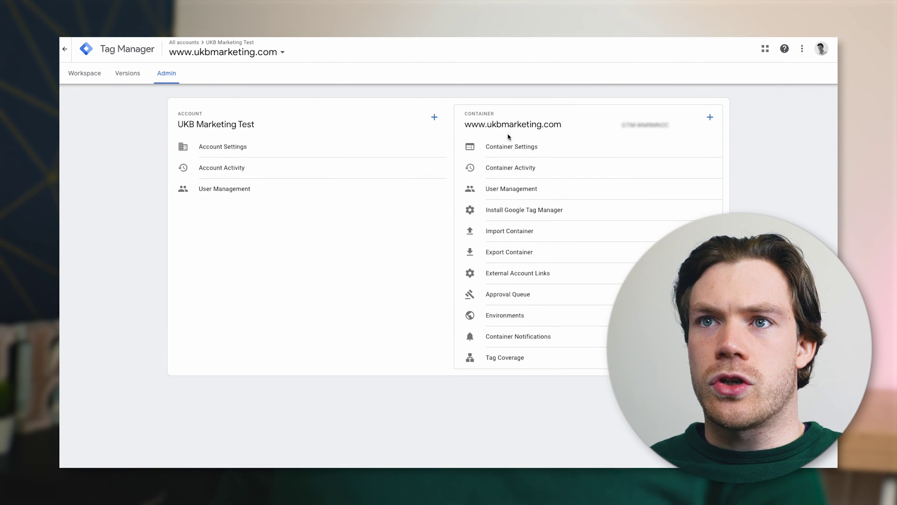
left_click(711, 119)
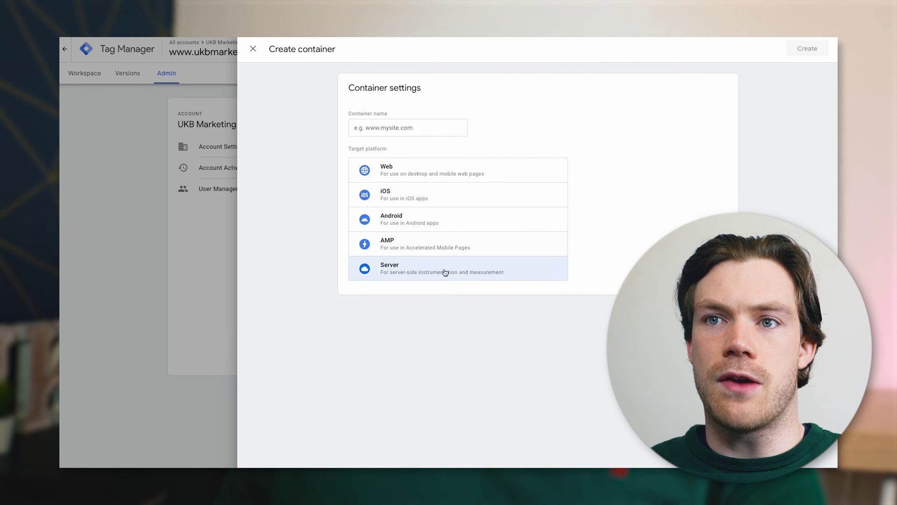
left_click(401, 272)
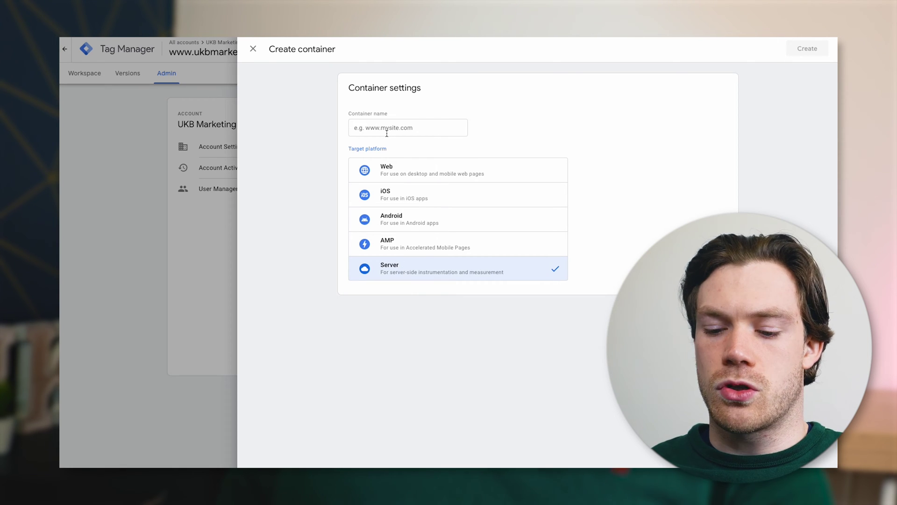
left_click(387, 133)
type("UKB Server")
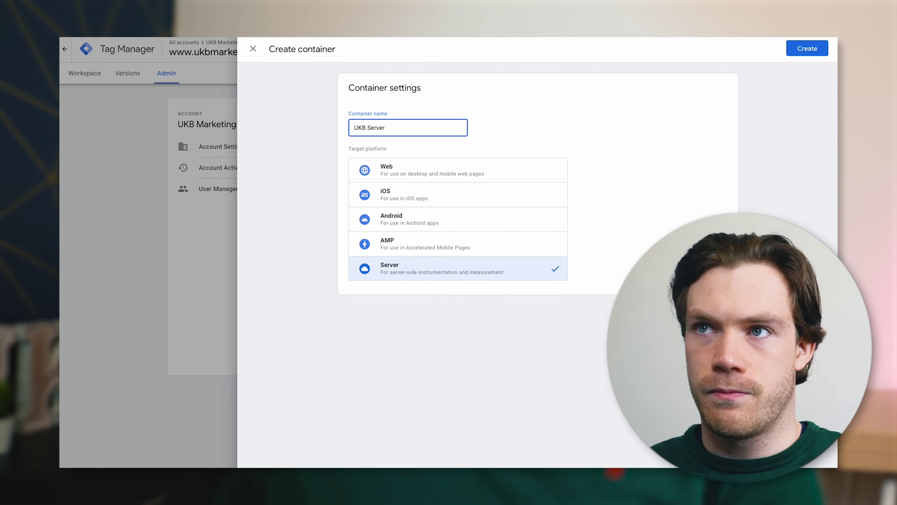
left_click(817, 53)
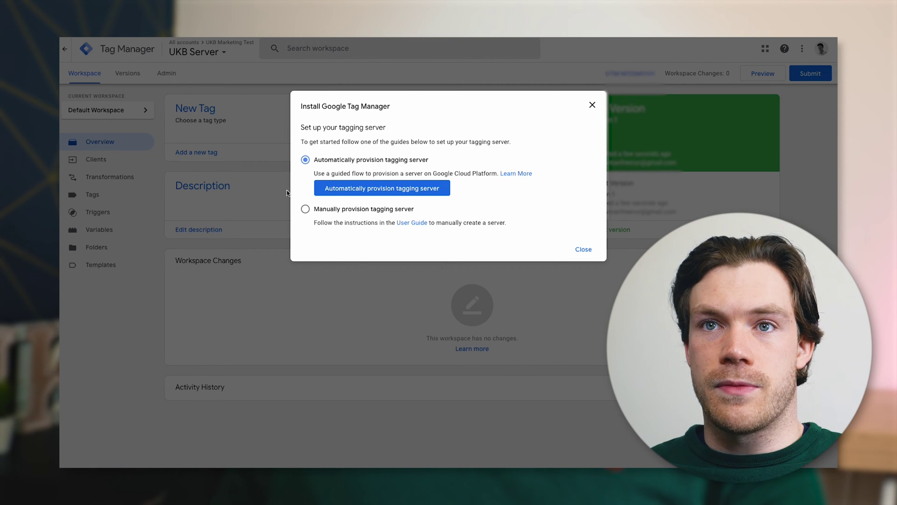
Choose manual tagging-server provisioning and copy the Container Config value
left_click(345, 210)
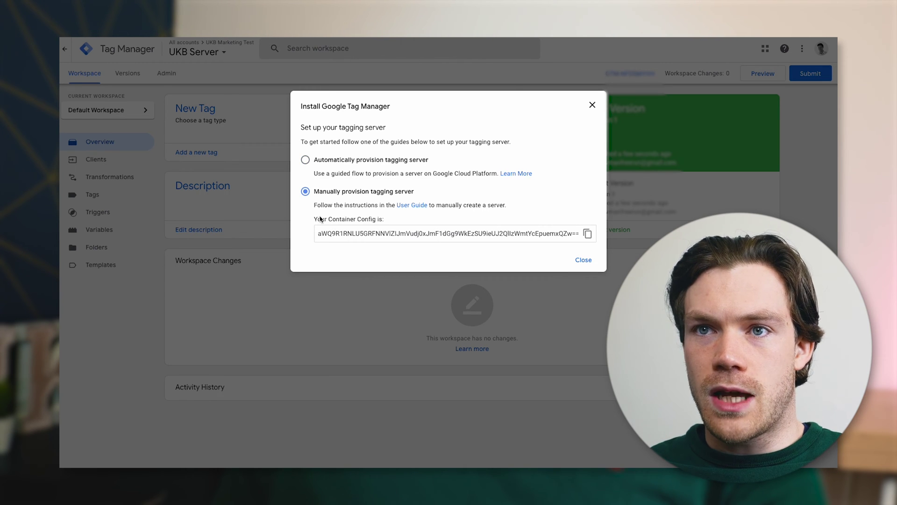
left_click(588, 233)
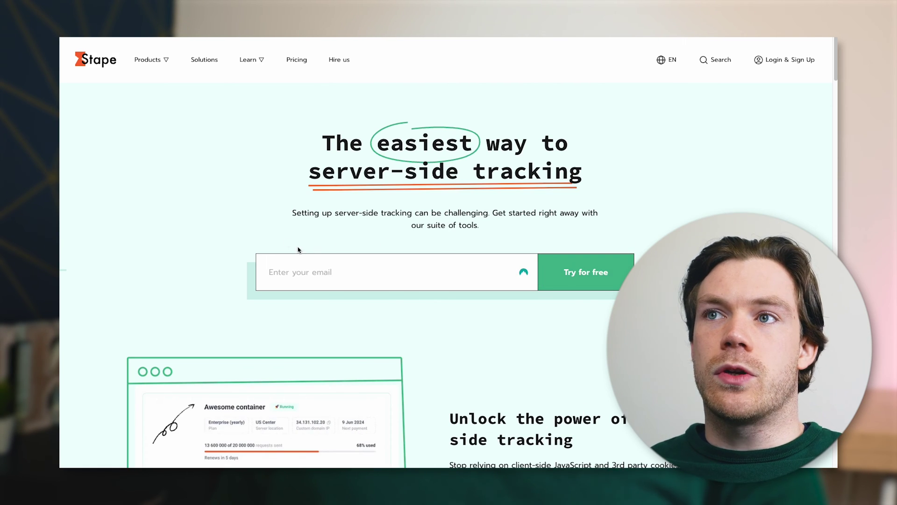
Sign up for a Stape account with the work e-mail address, EU region and accepted terms
left_click(792, 61)
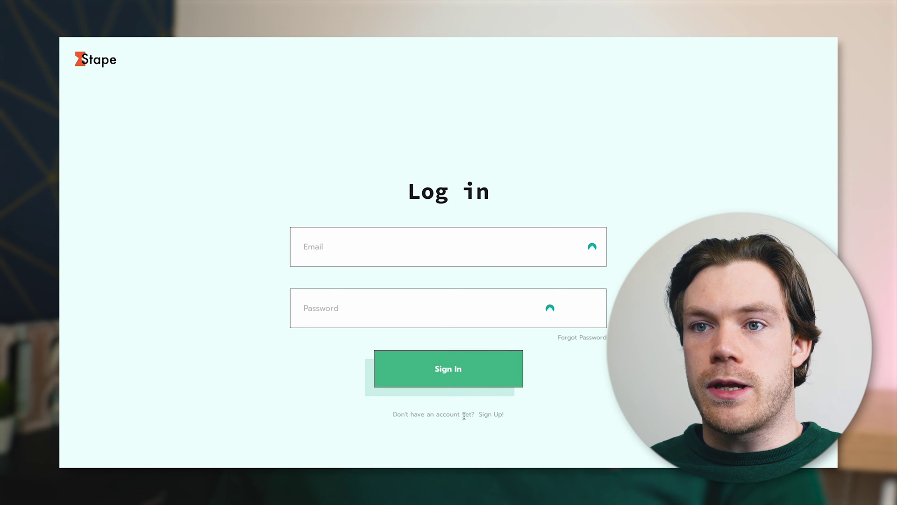
left_click(496, 418)
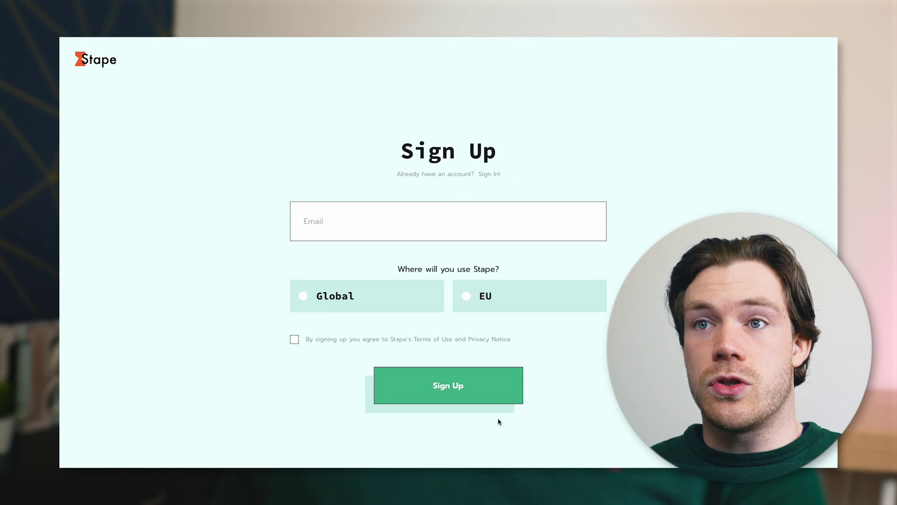
left_click(485, 222)
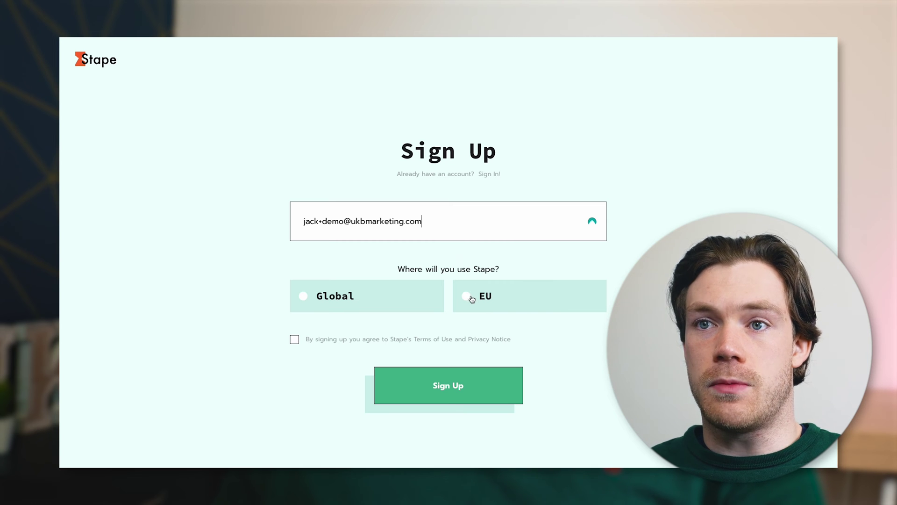
left_click(469, 296)
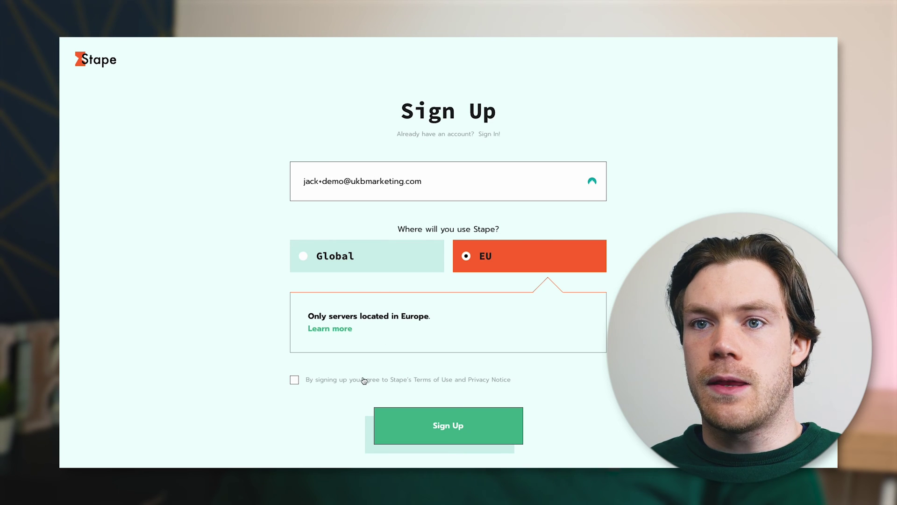
left_click(295, 380)
left_click(466, 437)
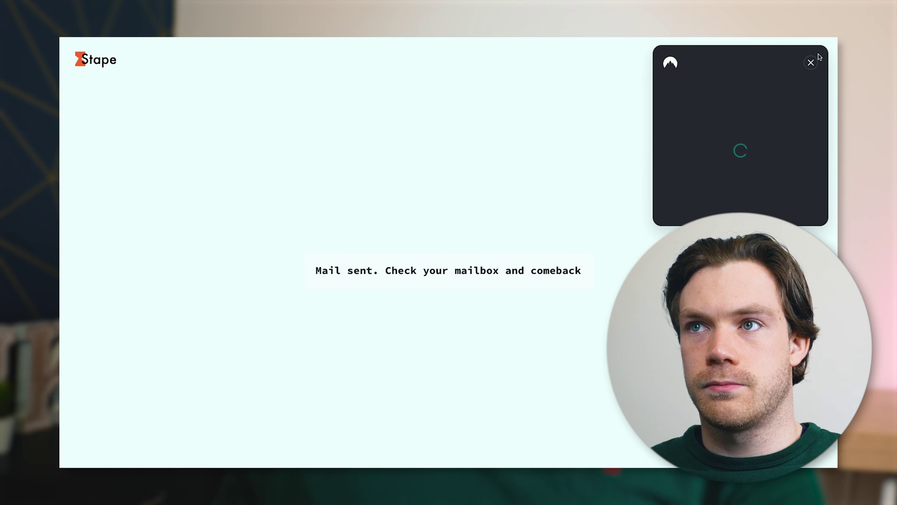
Dismiss the popup and save a generated strong password for the new account
left_click(812, 64)
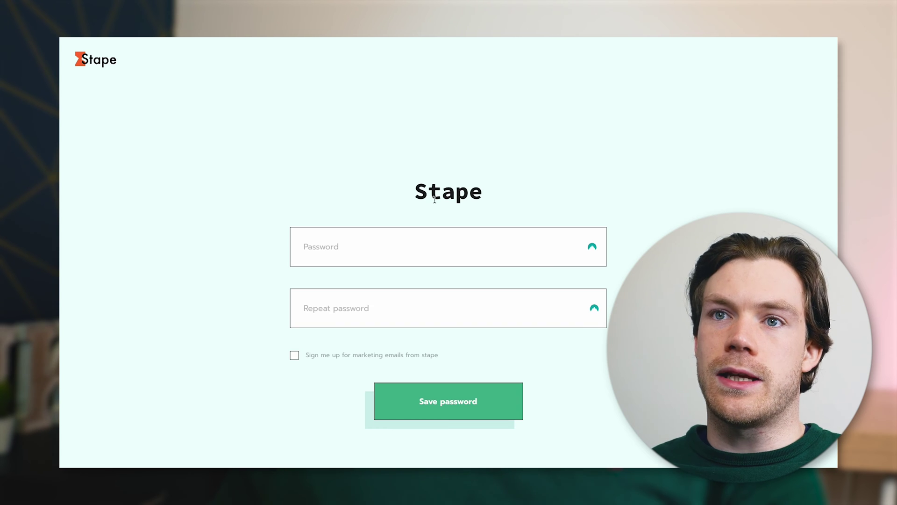
left_click(593, 248)
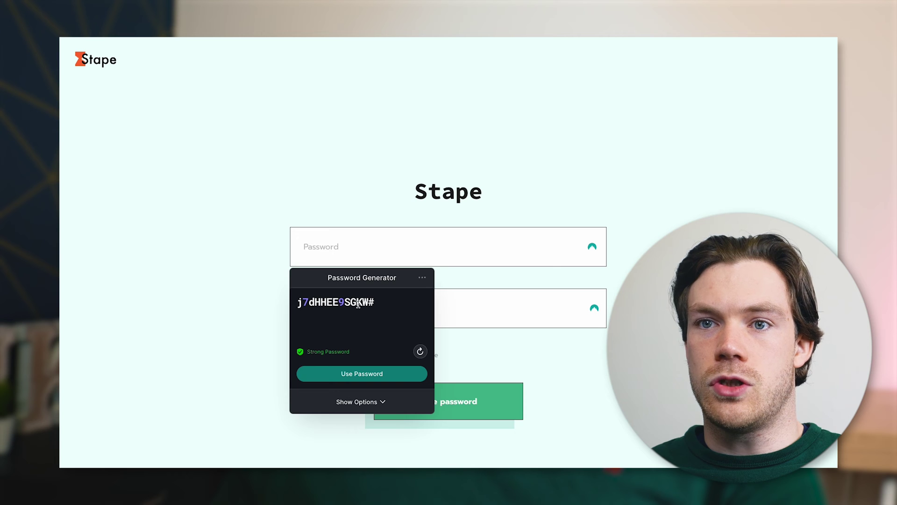
left_click(394, 370)
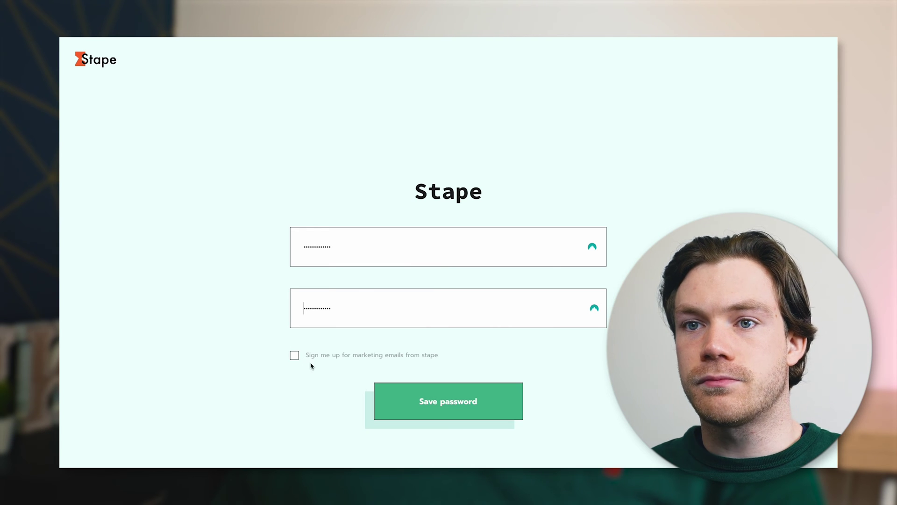
left_click(419, 399)
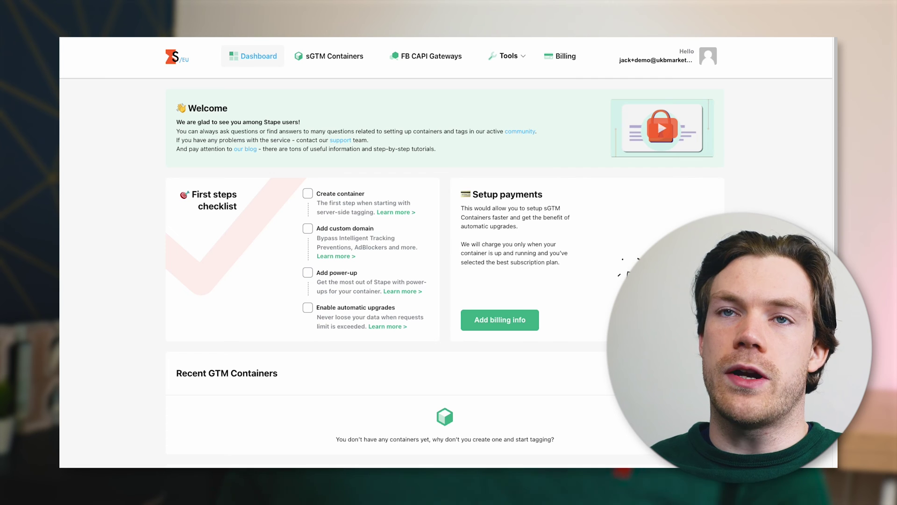
Scroll down to Recent GTM Containers and open the Create container form
scroll(593, 297, "down", 4)
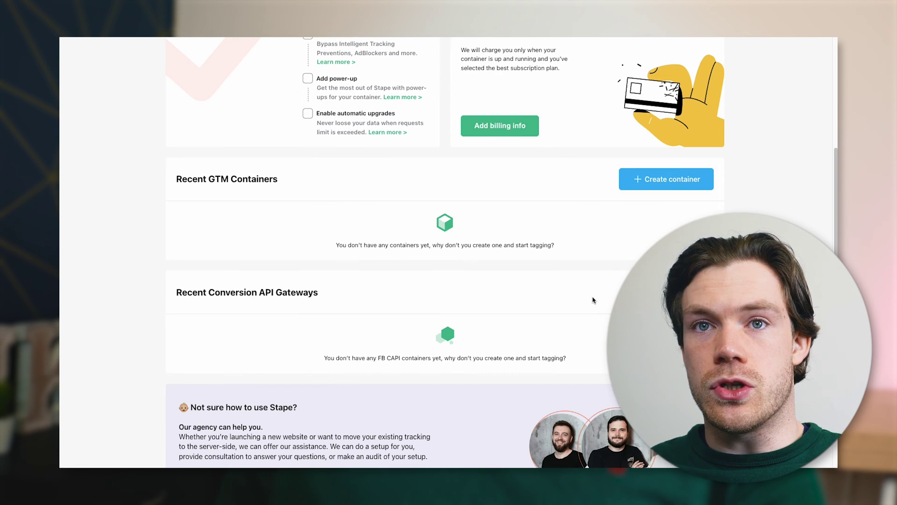
scroll(593, 297, "down", 1)
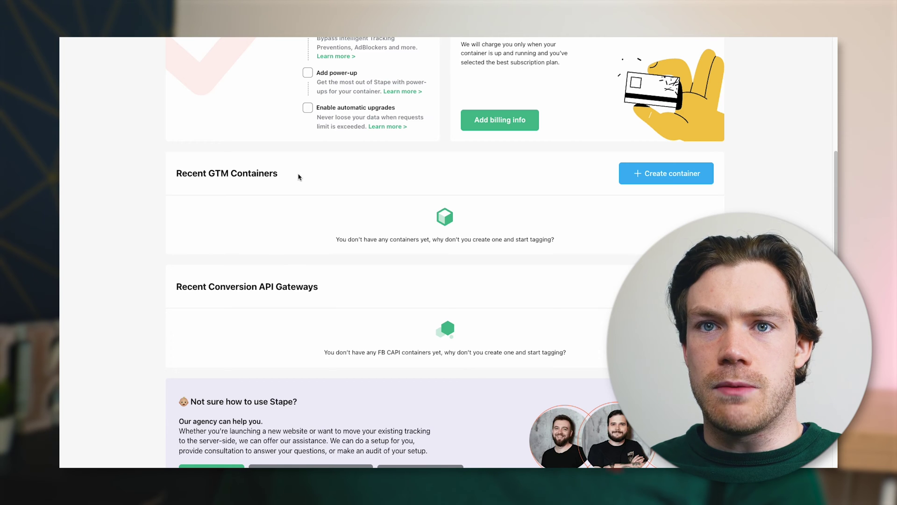
left_click(663, 178)
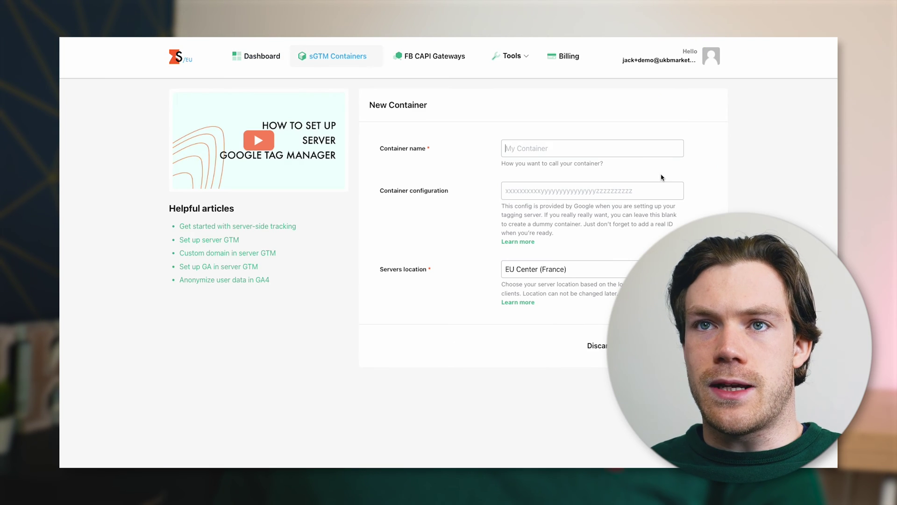
Create 'GTM Demo Container' with the pasted GTM config and the EU Center (France) location
left_click(568, 152)
type("GTM Demo Container")
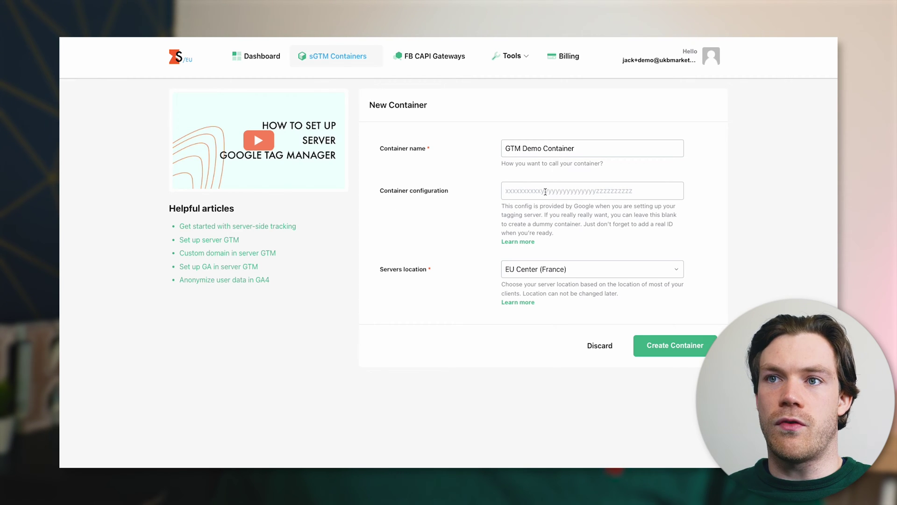
left_click(545, 191)
key("ctrl+v")
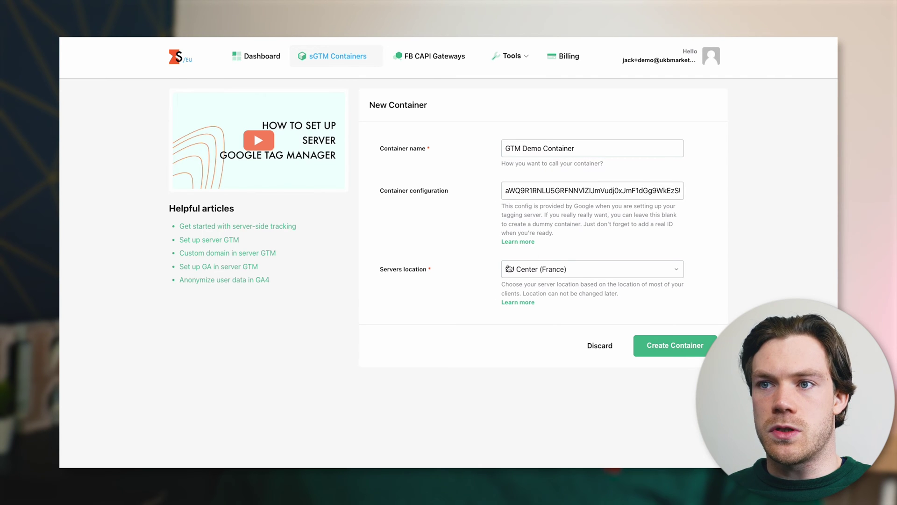
left_click(691, 351)
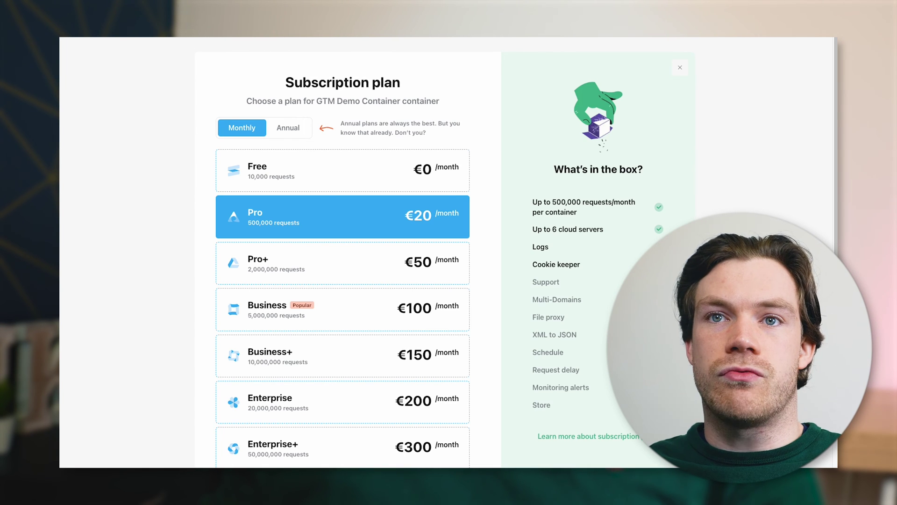
Pick the Free €0 plan and set United Kingdom as the billing country at checkout
left_click(360, 172)
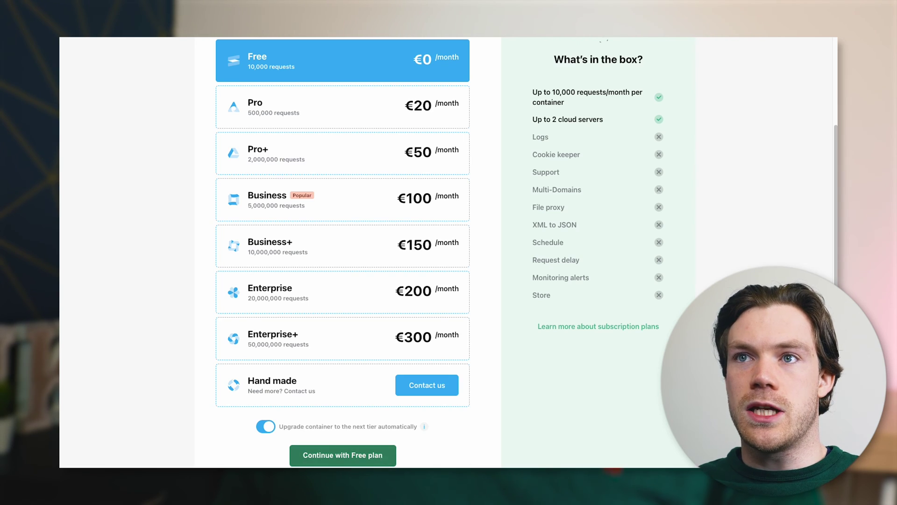
left_click(384, 459)
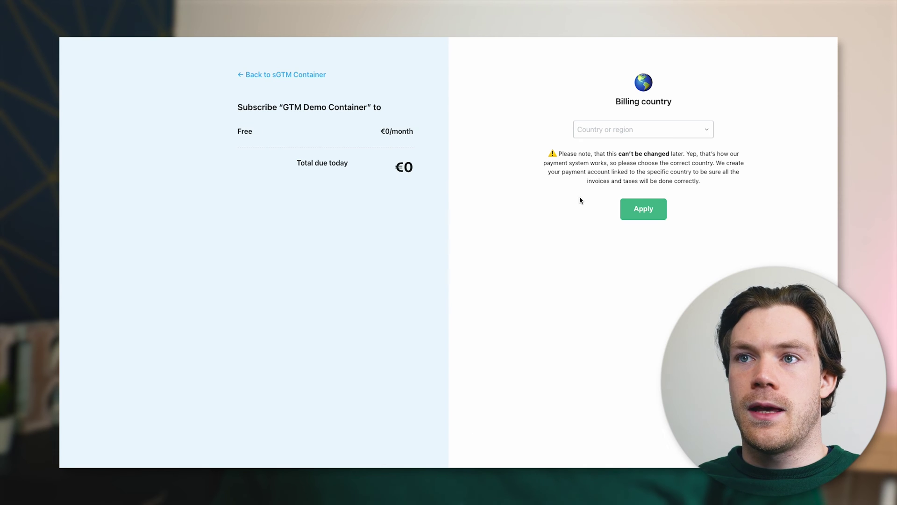
left_click(641, 132)
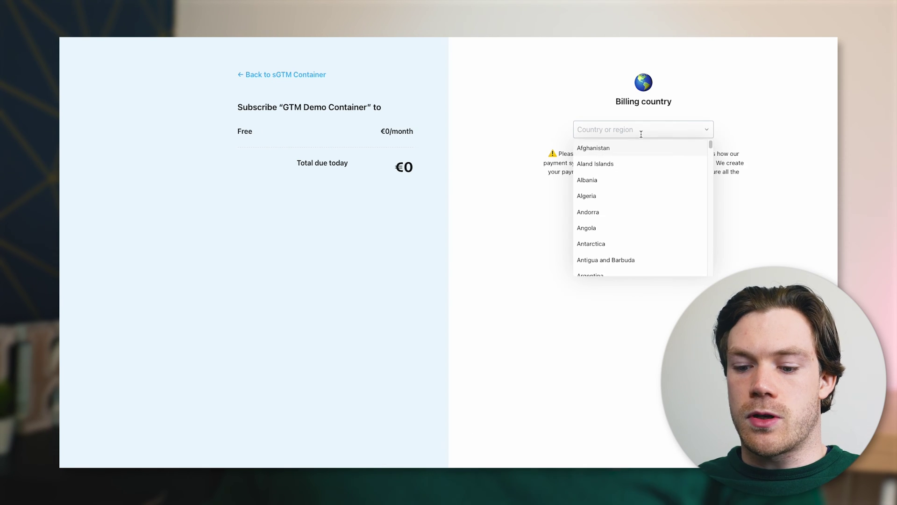
type("united")
left_click(645, 164)
left_click(644, 209)
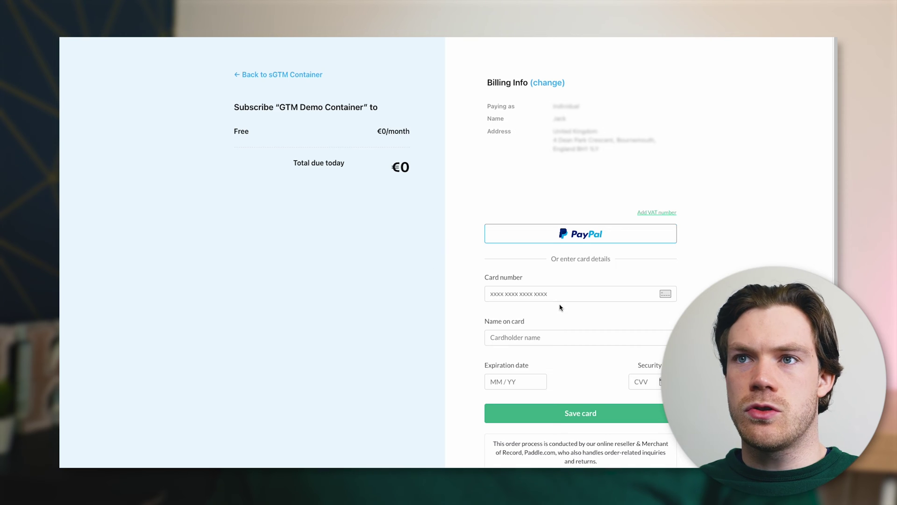
Go back to the GTM Demo Container's settings page
scroll(556, 341, "down", 1)
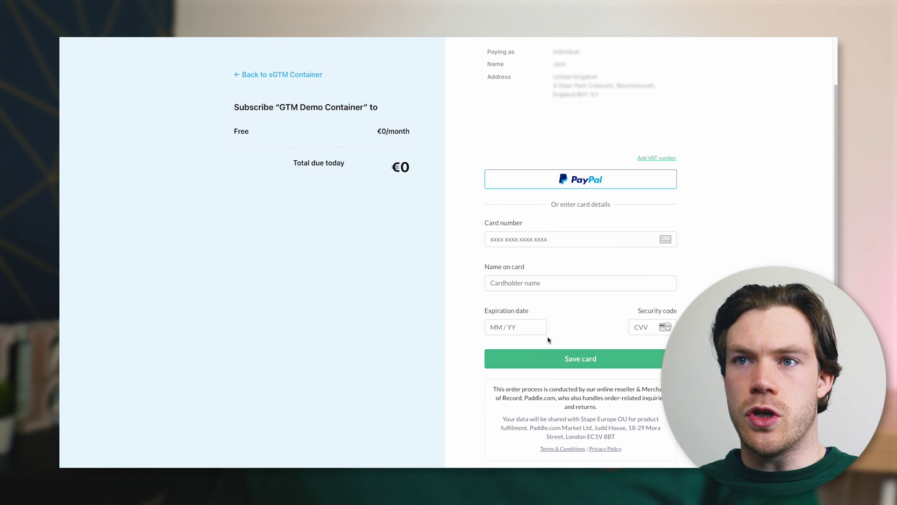
scroll(550, 340, "up", 1)
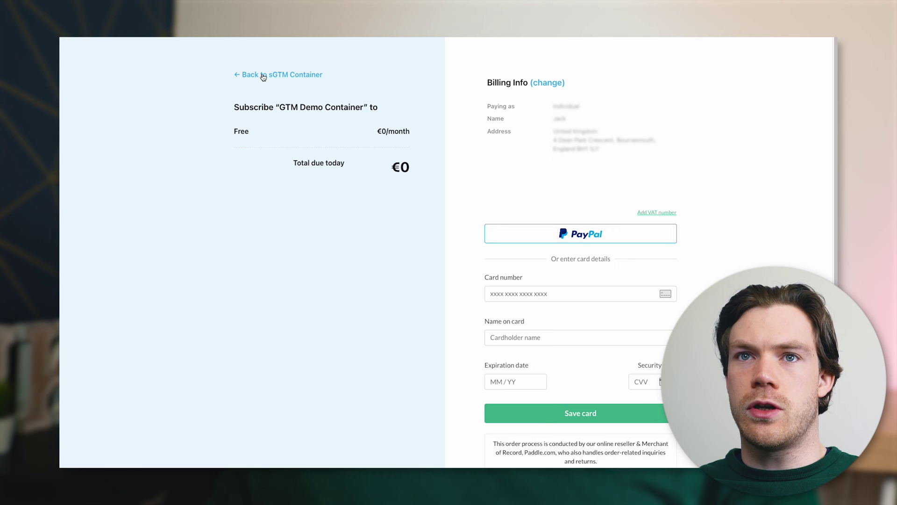
left_click(263, 75)
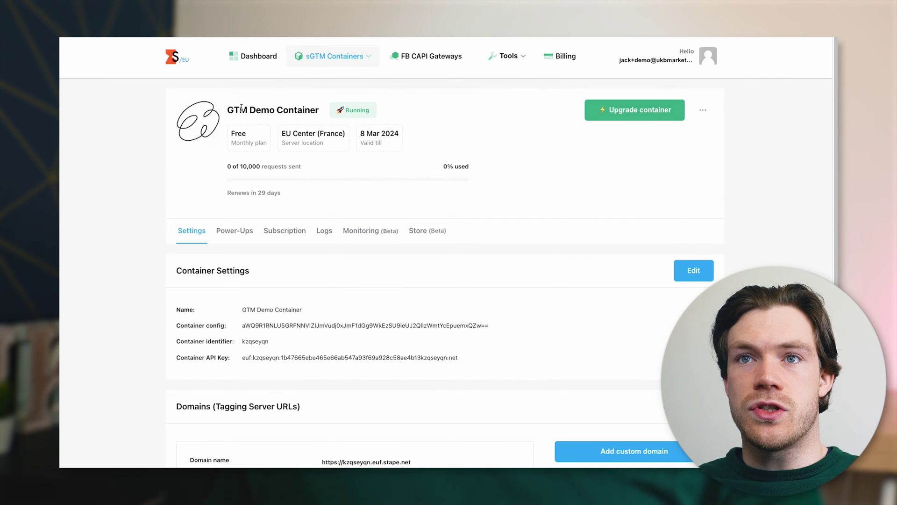
left_click_drag(229, 108, 321, 113)
left_click(449, 123)
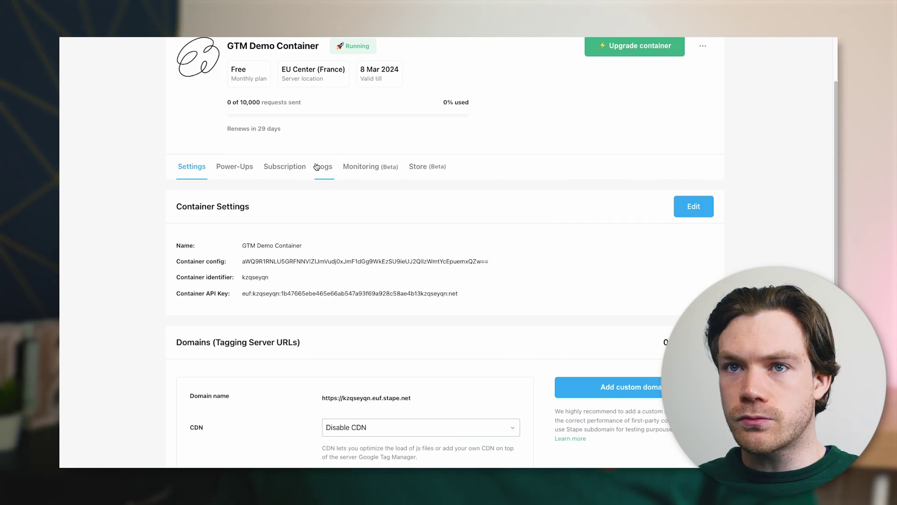
scroll(357, 234, "up", 3)
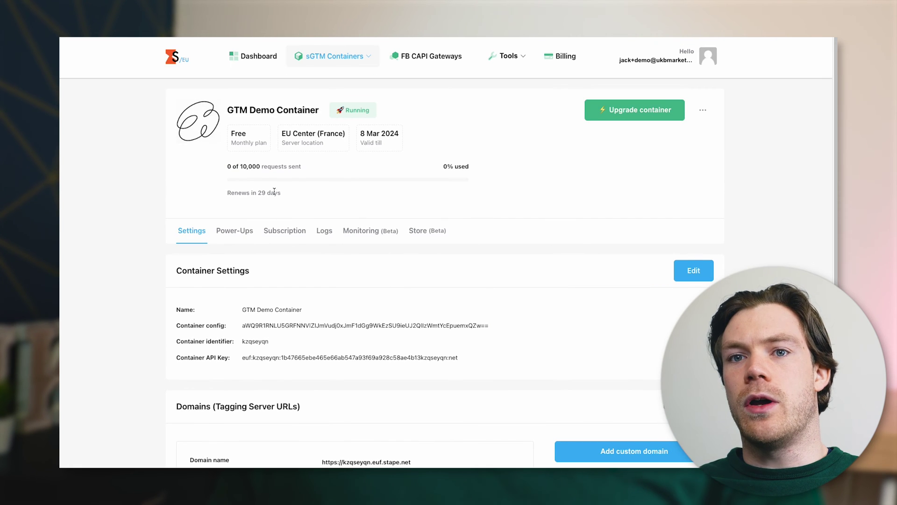
scroll(293, 233, "down", 4)
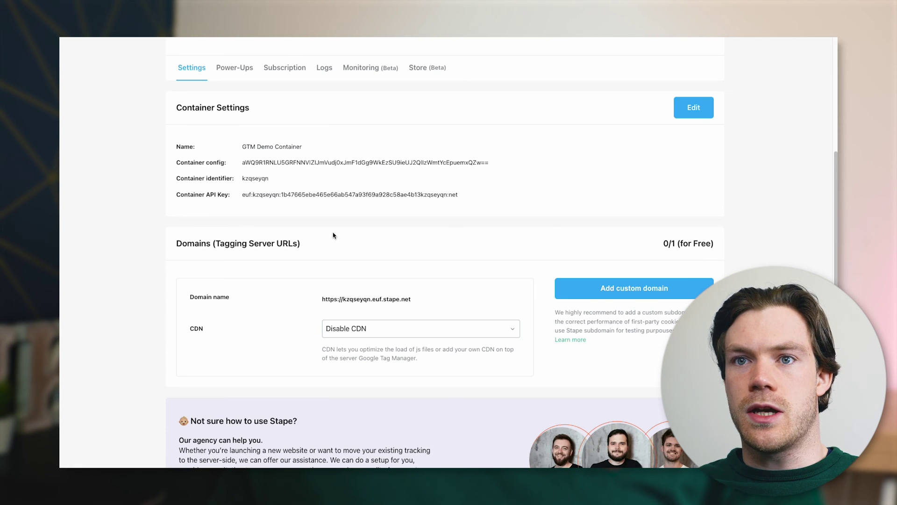
scroll(333, 233, "down", 1)
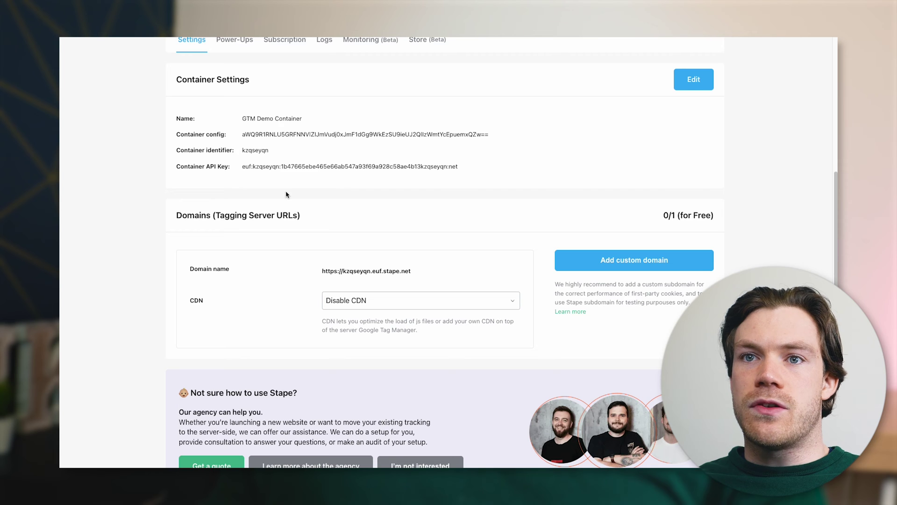
left_click_drag(220, 216, 321, 224)
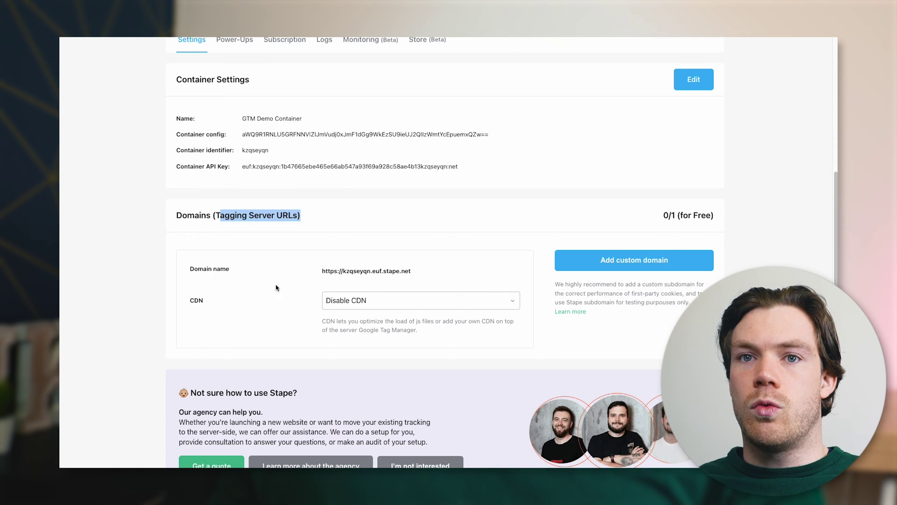
left_click(416, 272)
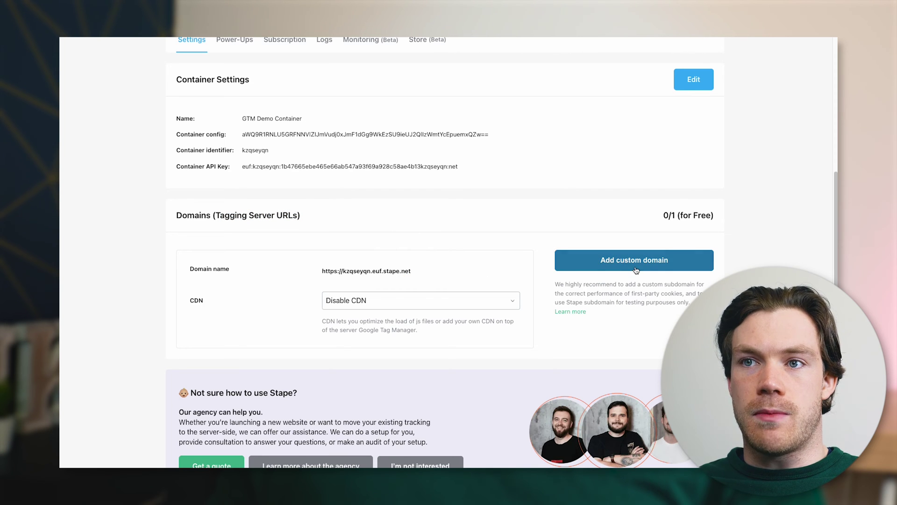
Highlight the custom subdomain recommendation and the default stape.net URL for review
left_click_drag(555, 284, 694, 303)
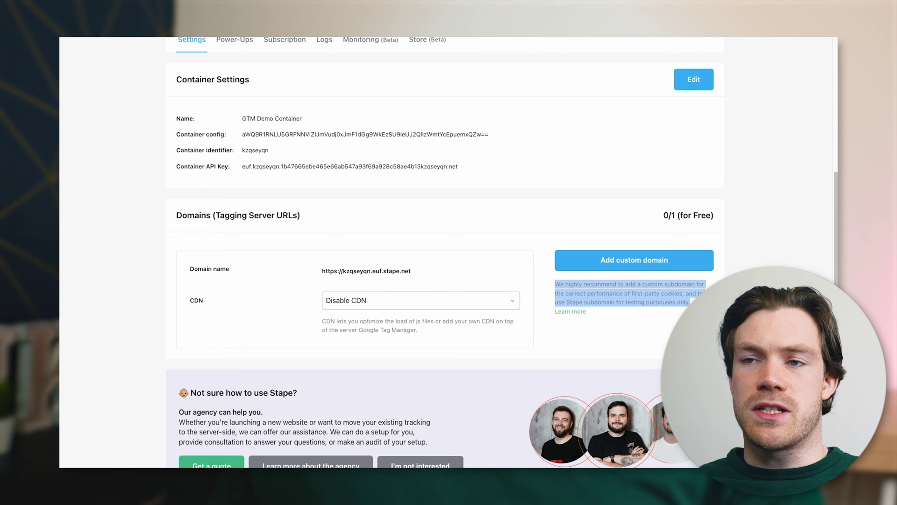
left_click(669, 276)
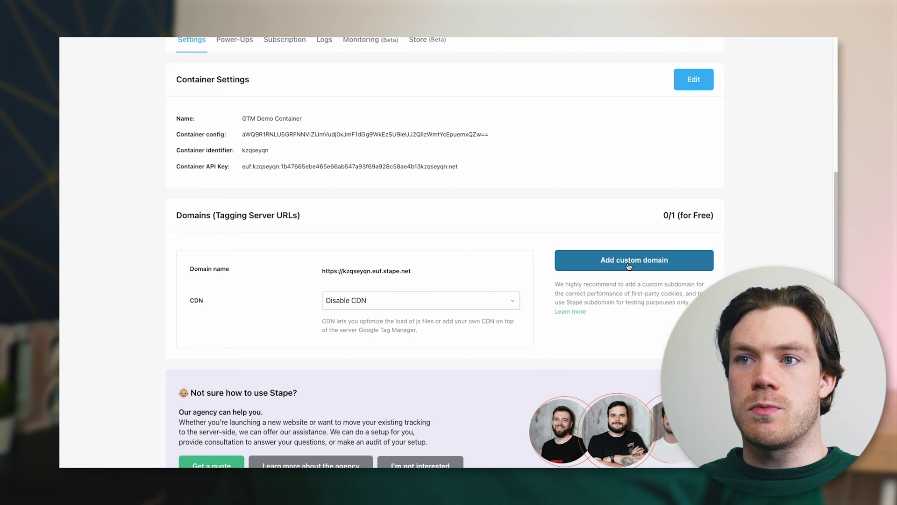
left_click_drag(589, 294, 674, 302)
left_click(680, 299)
left_click_drag(322, 271, 457, 279)
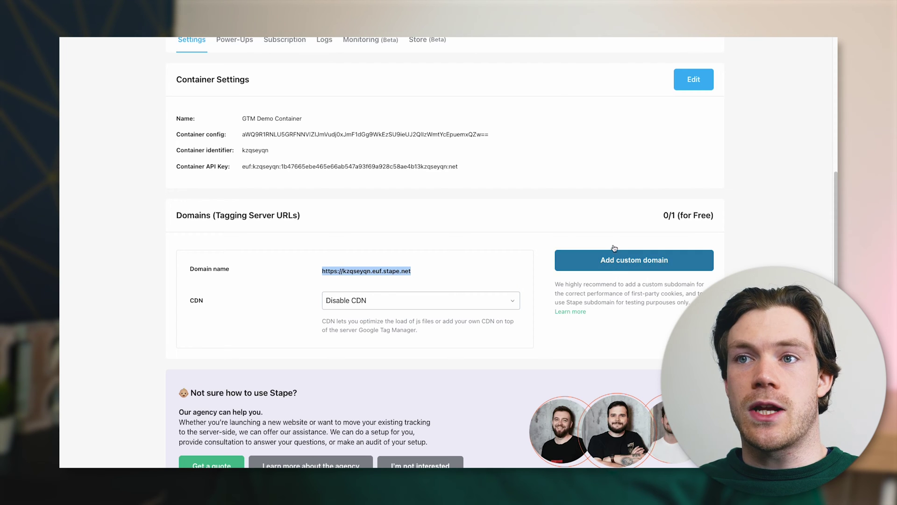
left_click(516, 274)
Add custom domain stape.ukbmarketing.com and review its required A record to 51.159.87.70
left_click(621, 266)
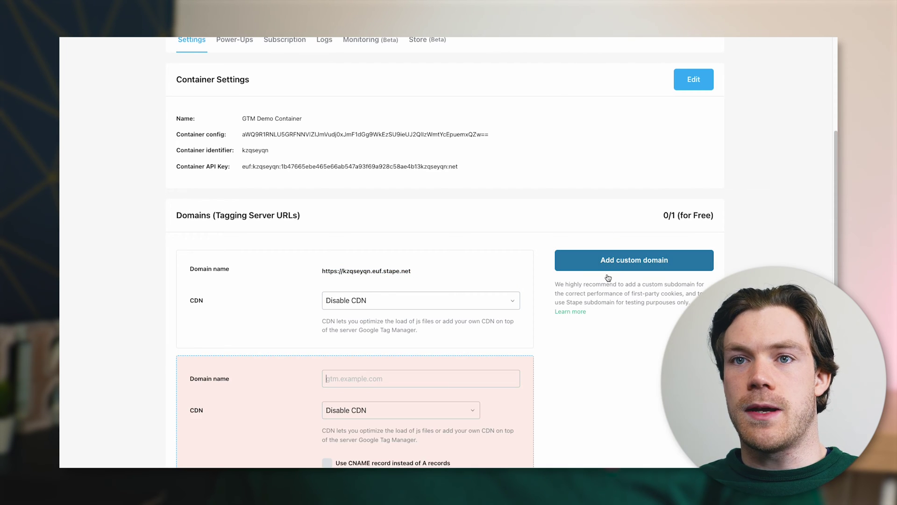
scroll(491, 315, "down", 4)
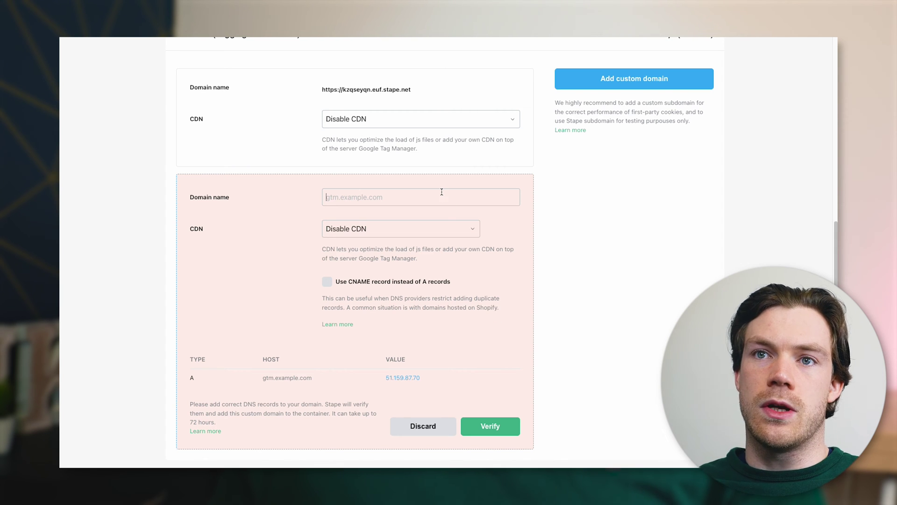
left_click(442, 192)
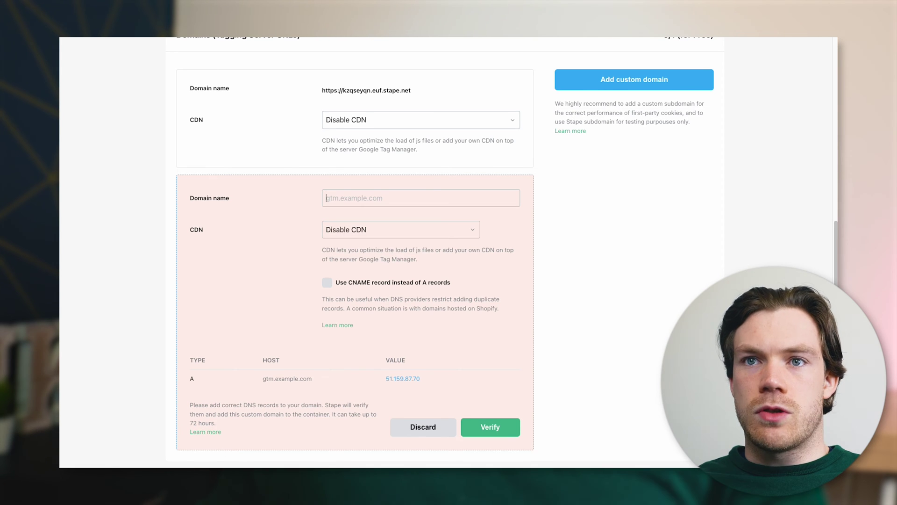
key("ctrl+v")
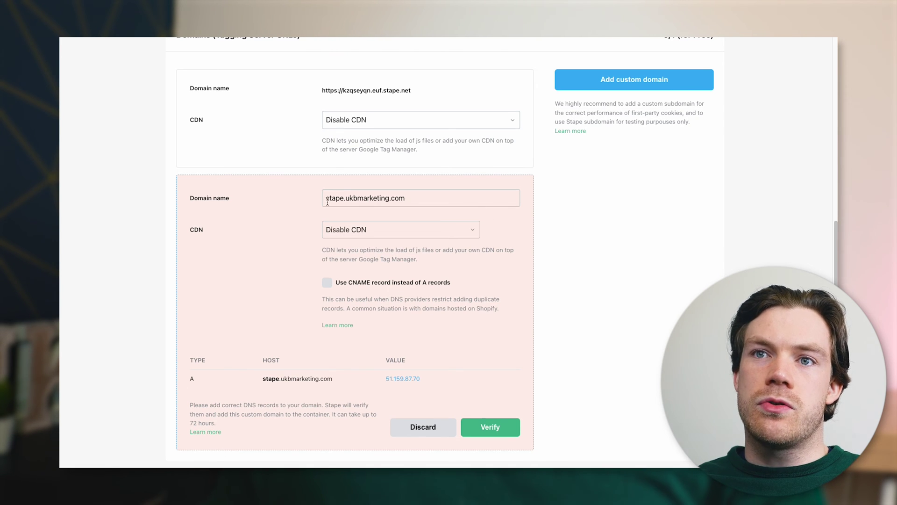
scroll(325, 250, "down", 1)
scroll(218, 343, "down", 1)
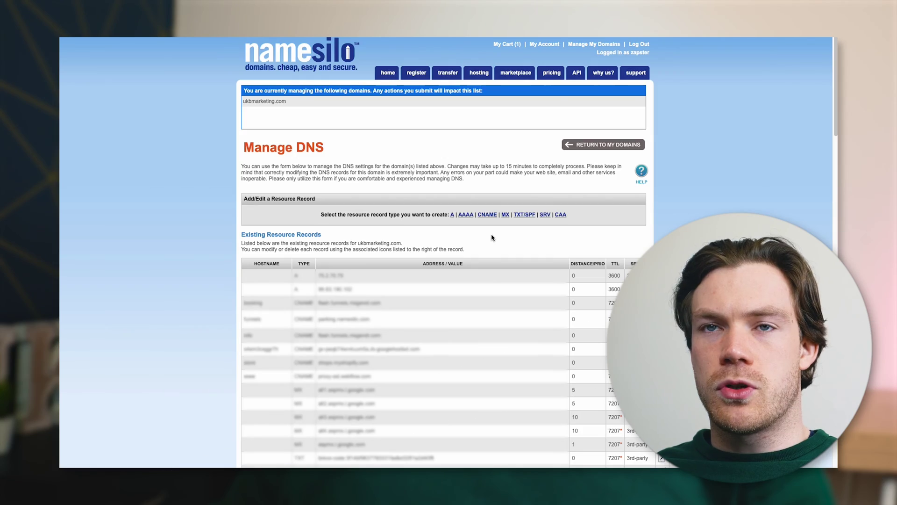
Create a NameSilo A record with hostname 'stape' pointing to 51.159.87.70
left_click(452, 215)
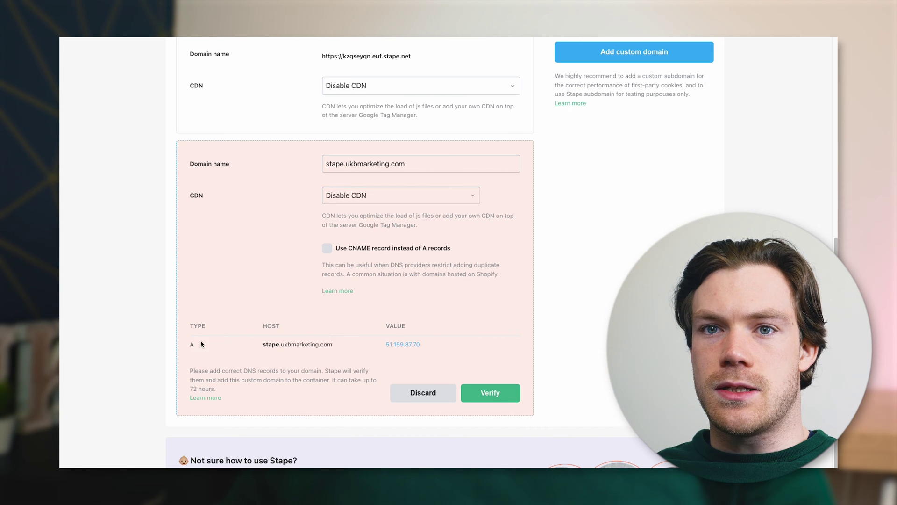
mouse_move(269, 346)
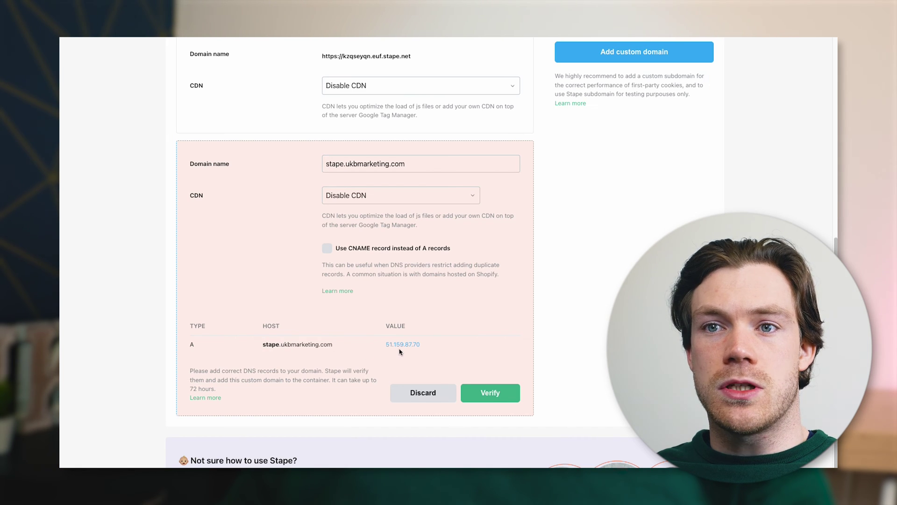
left_click(426, 347)
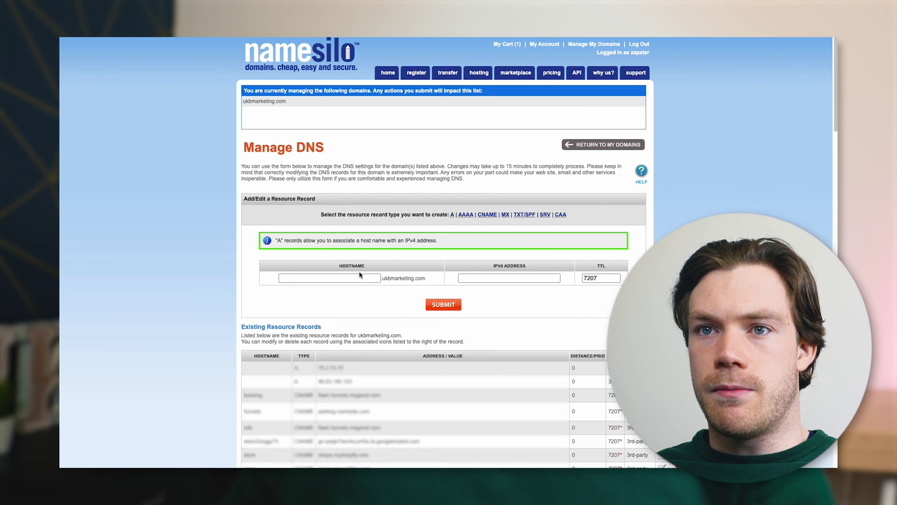
left_click(361, 278)
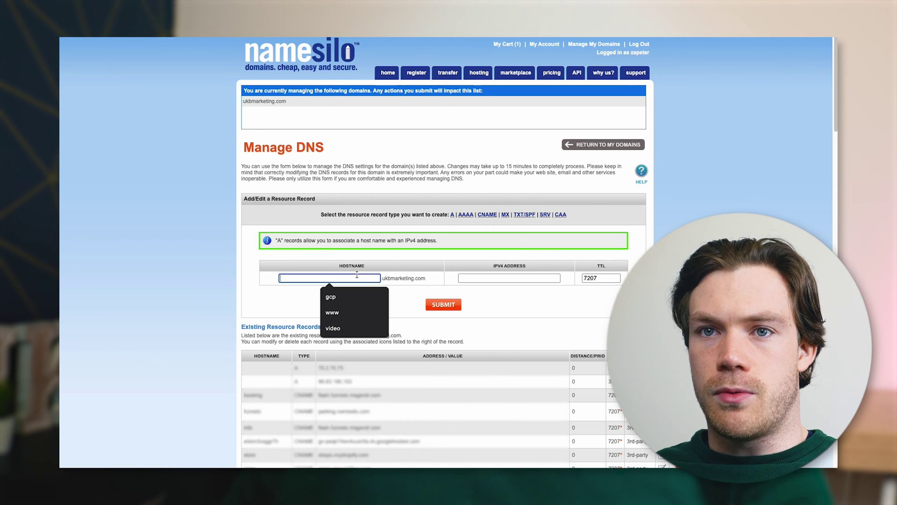
type("stape")
key("Tab")
key("ctrl+v")
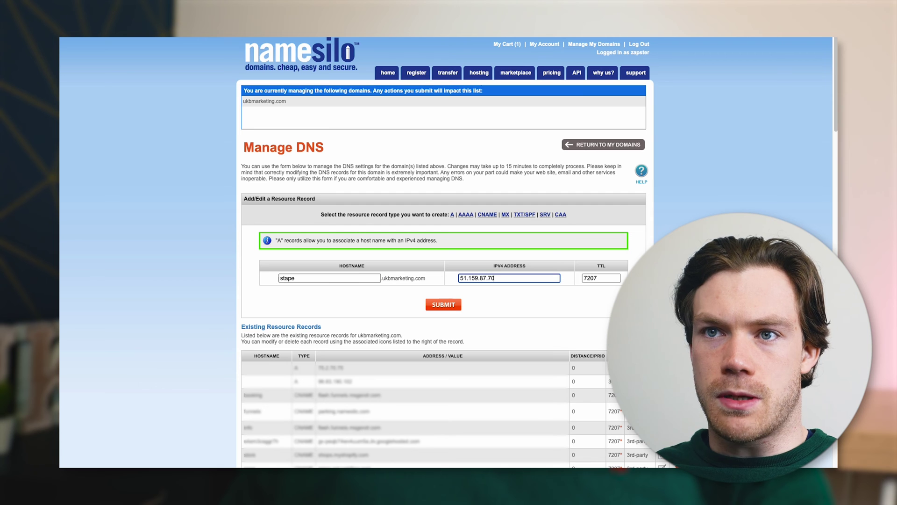
left_click(449, 309)
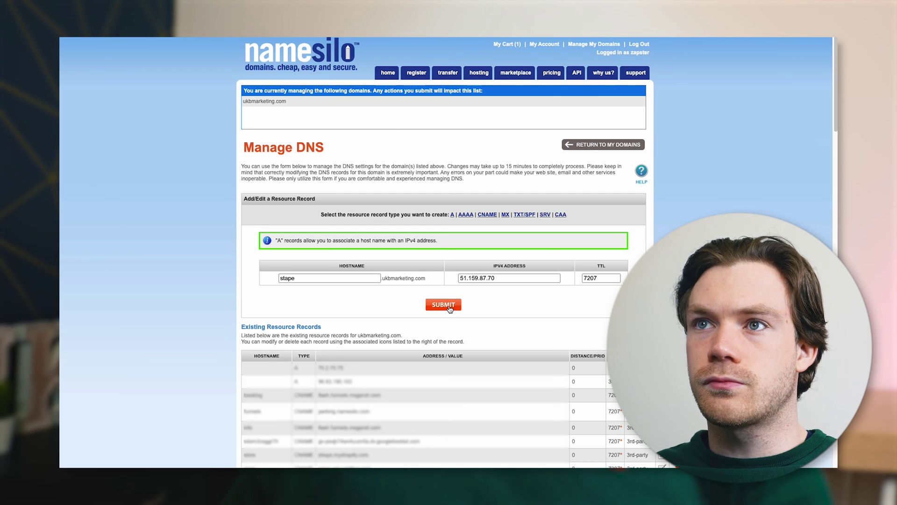
Back in Stape, run verification for the stape.ukbmarketing.com custom domain
scroll(449, 309, "down", 3)
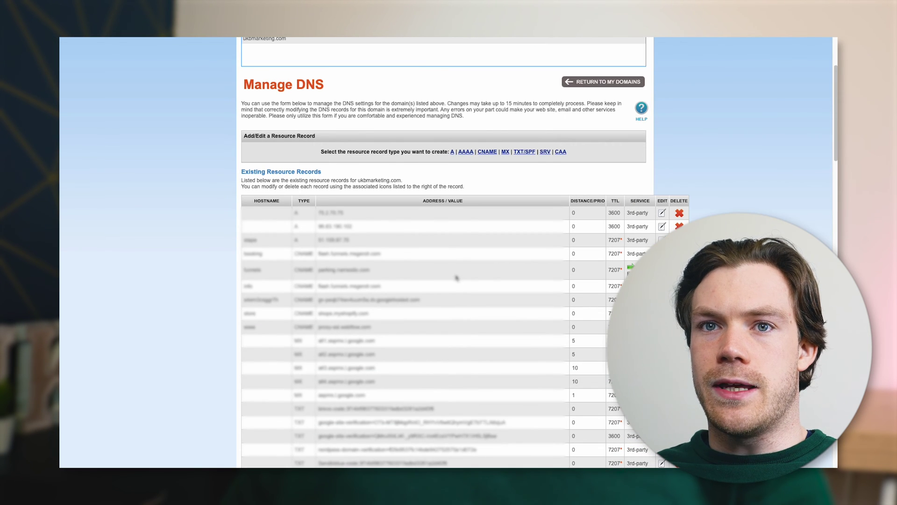
scroll(456, 277, "down", 1)
scroll(584, 224, "down", 1)
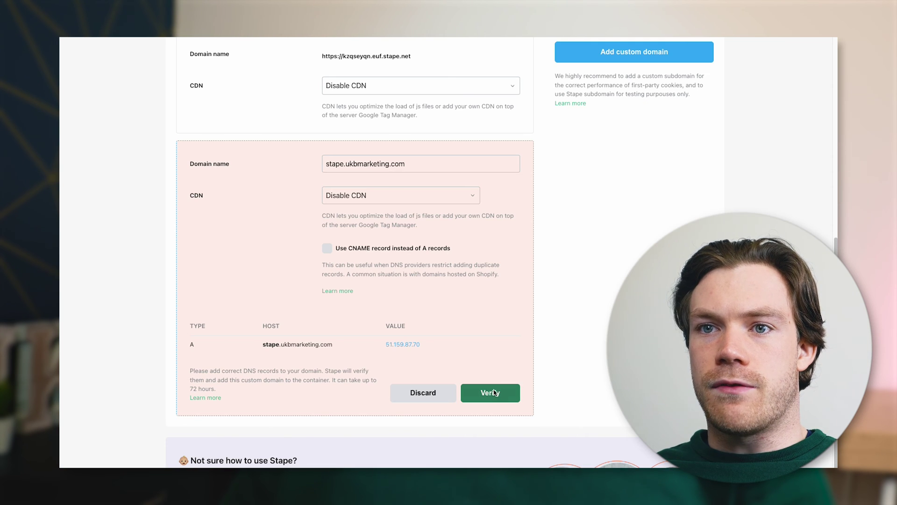
left_click(491, 393)
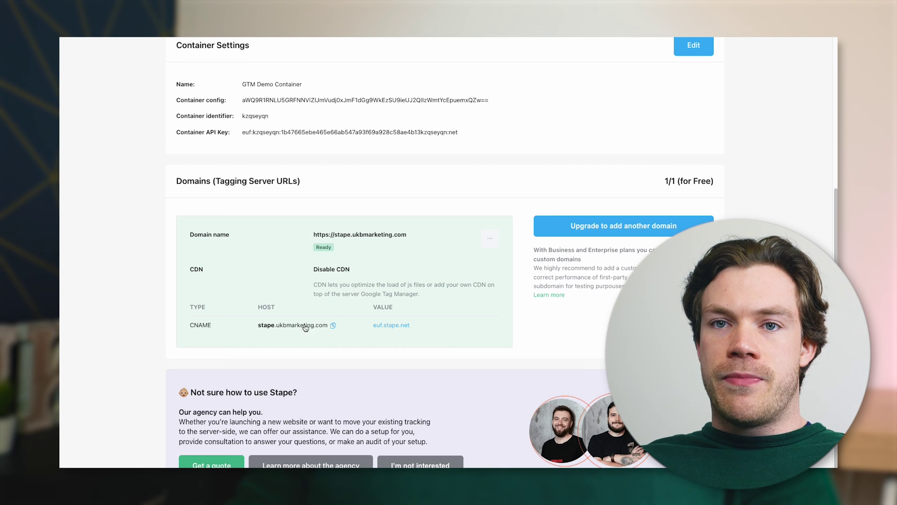
Copy the host value of the now-Ready stape.ukbmarketing.com domain
left_click(333, 325)
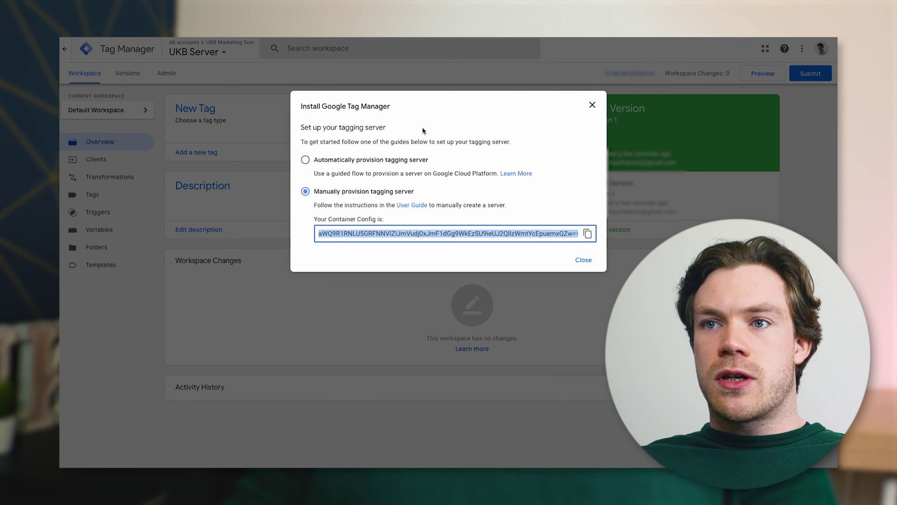
Dismiss the tagging server instructions and open UKB Server's Container Settings from the Admin page
left_click(587, 260)
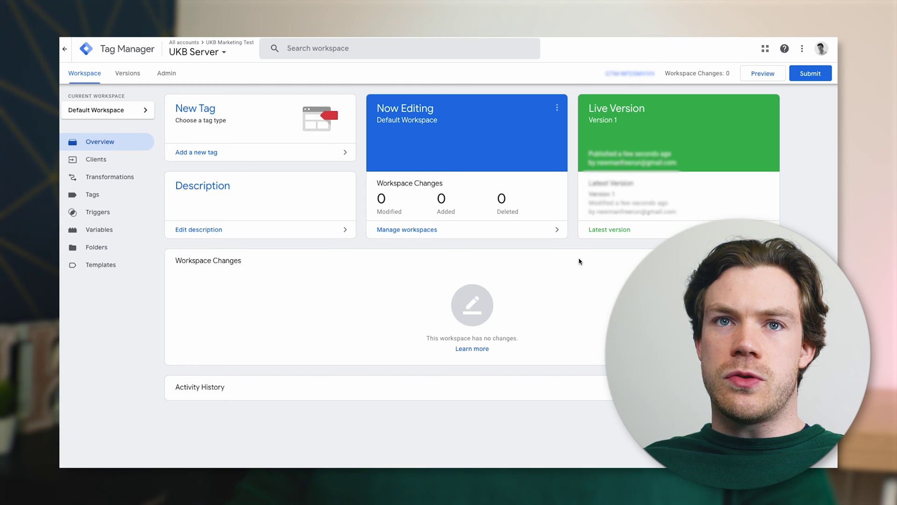
left_click(168, 74)
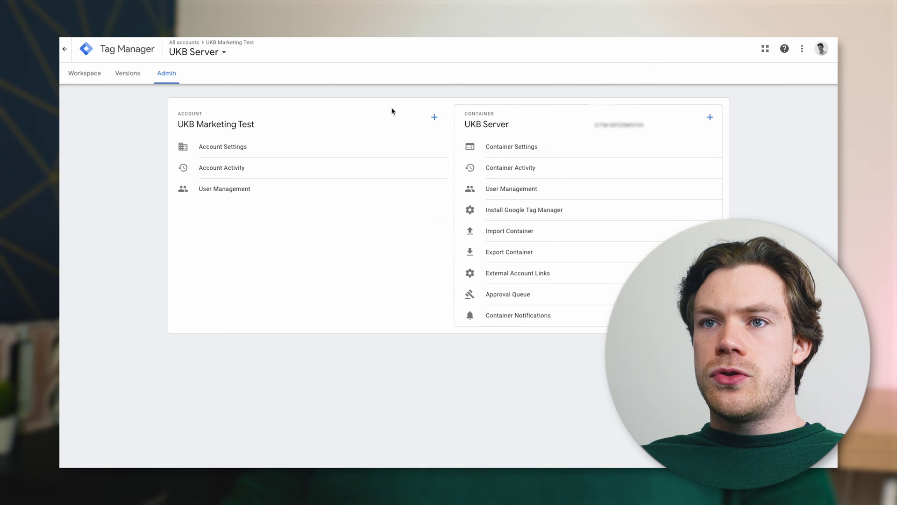
left_click(552, 152)
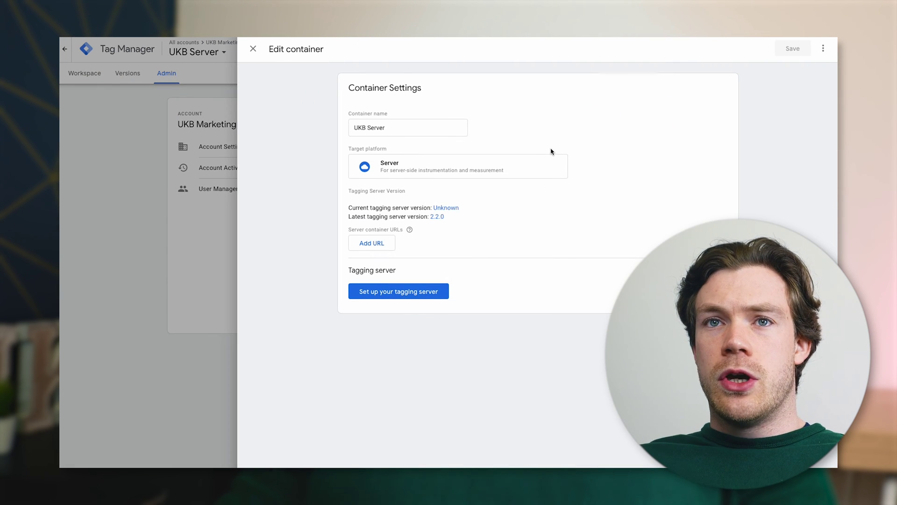
left_click(253, 49)
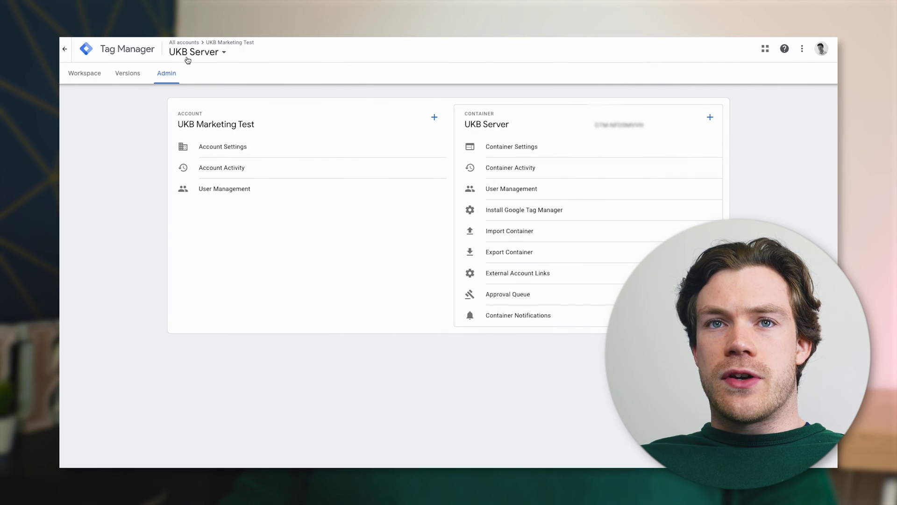
left_click(237, 55)
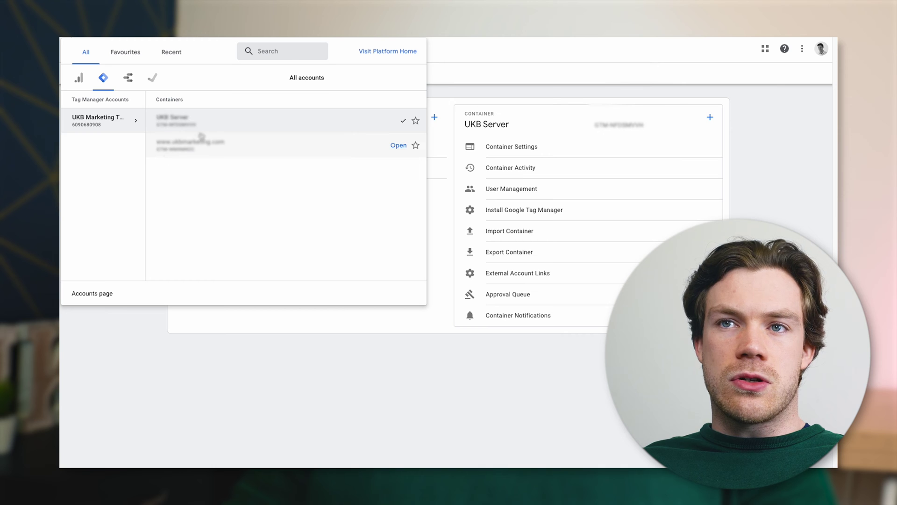
left_click(781, 160)
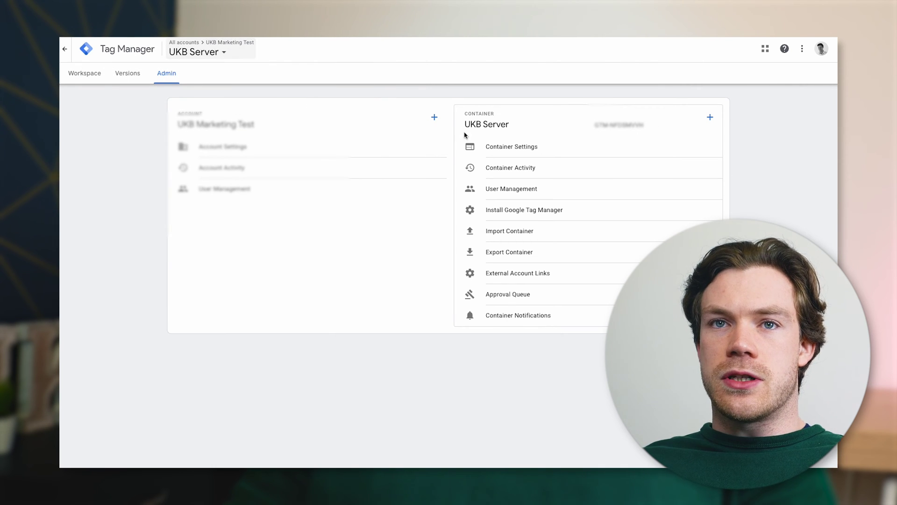
left_click(541, 150)
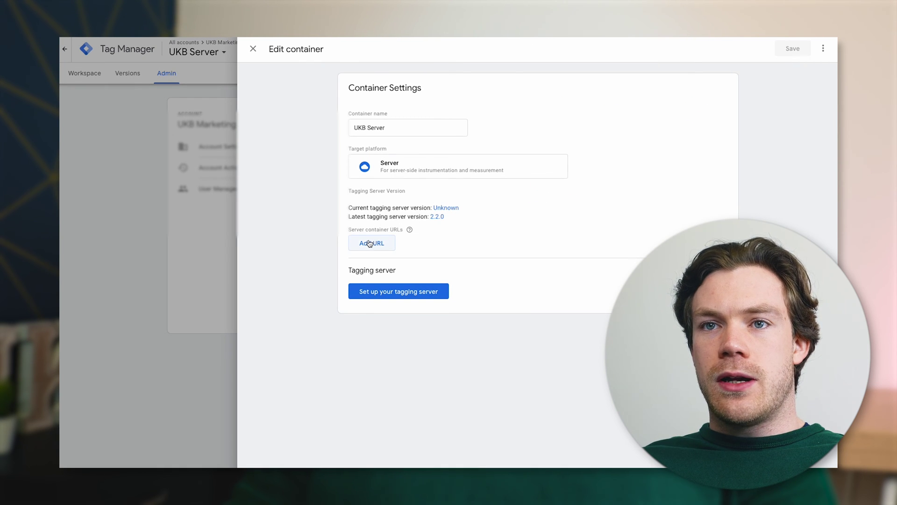
left_click(371, 244)
left_click(423, 247)
key("ctrl+v")
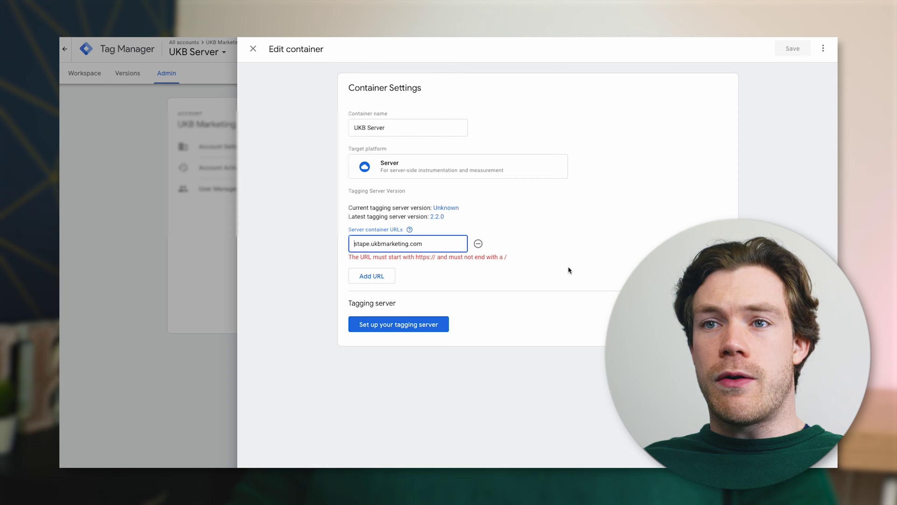
key("Home")
type("htt")
type("ps://")
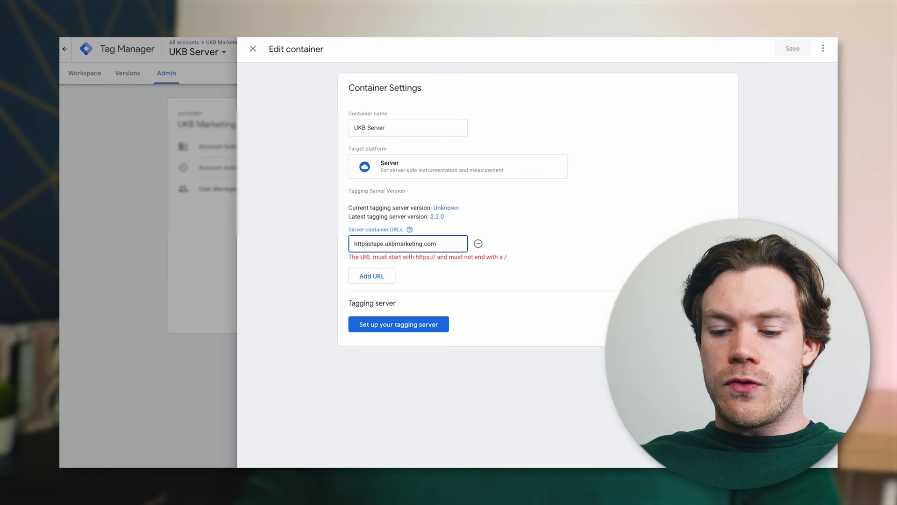
left_click(524, 201)
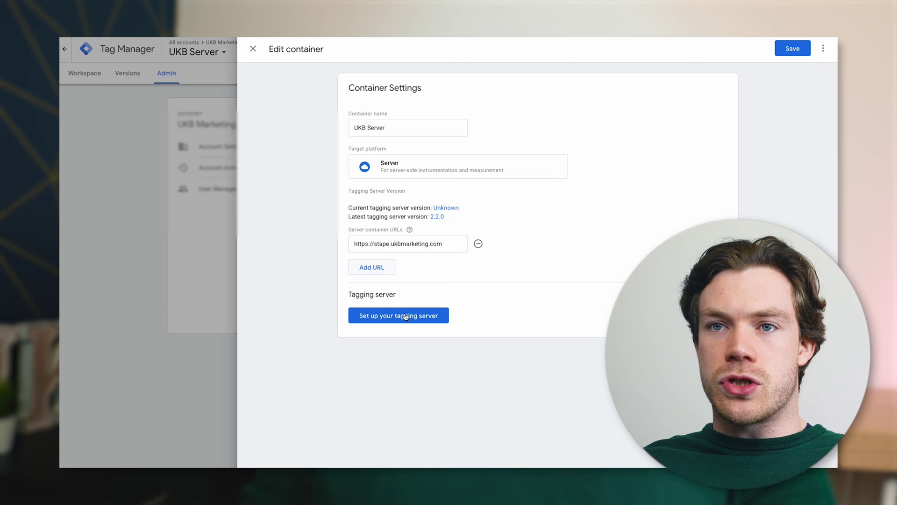
left_click(793, 51)
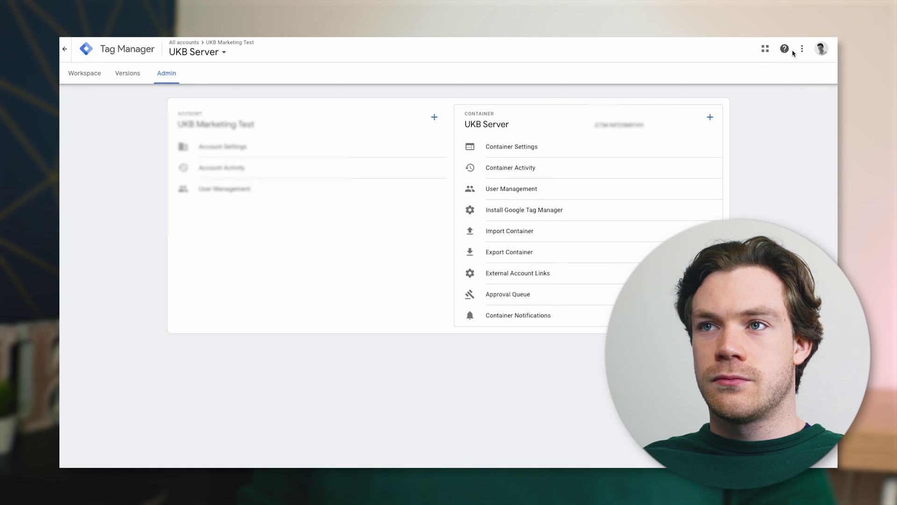
Open the UKB Server container workspace and start Preview mode
left_click(67, 51)
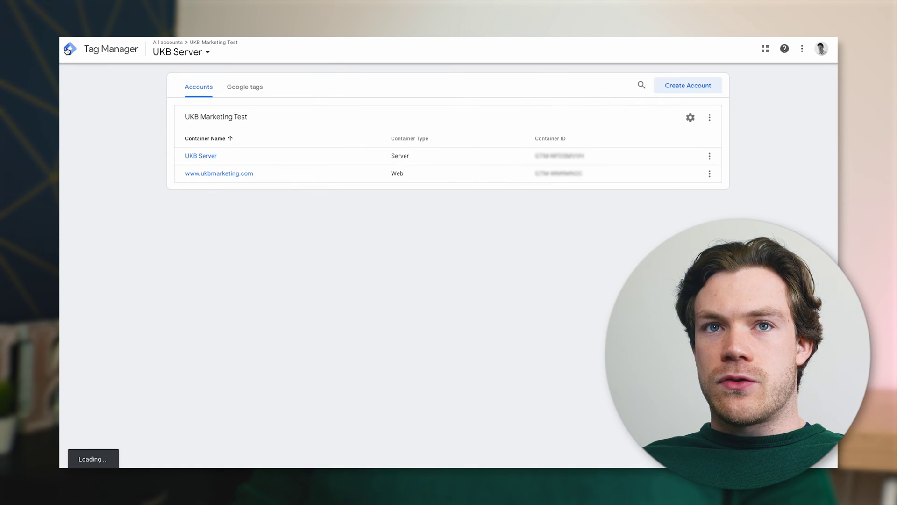
left_click(201, 156)
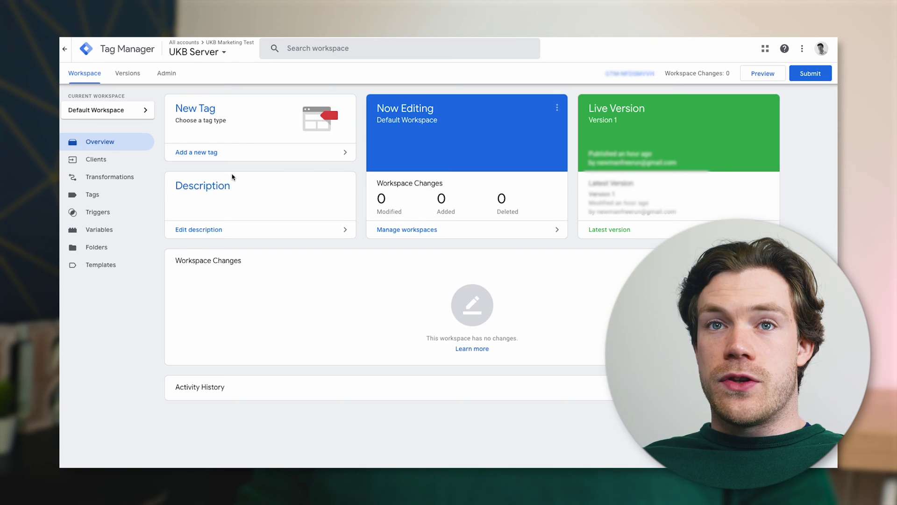
left_click(757, 75)
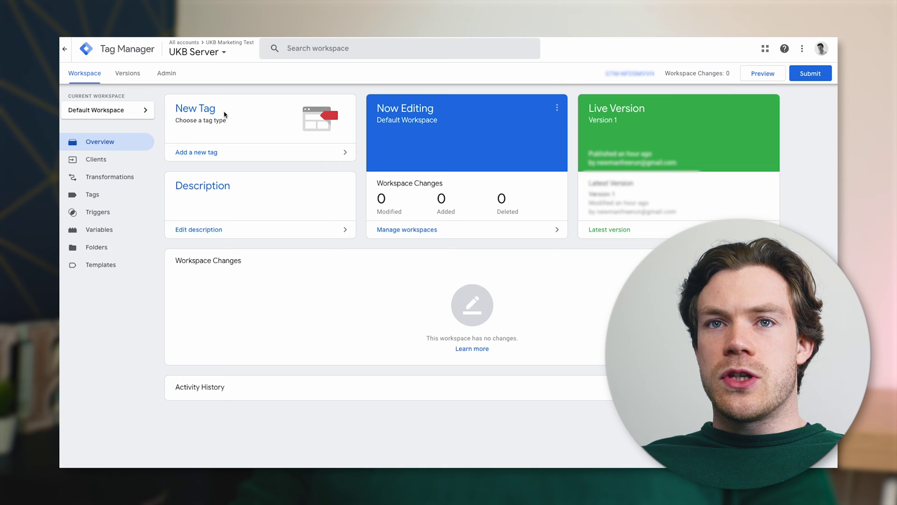
left_click(204, 55)
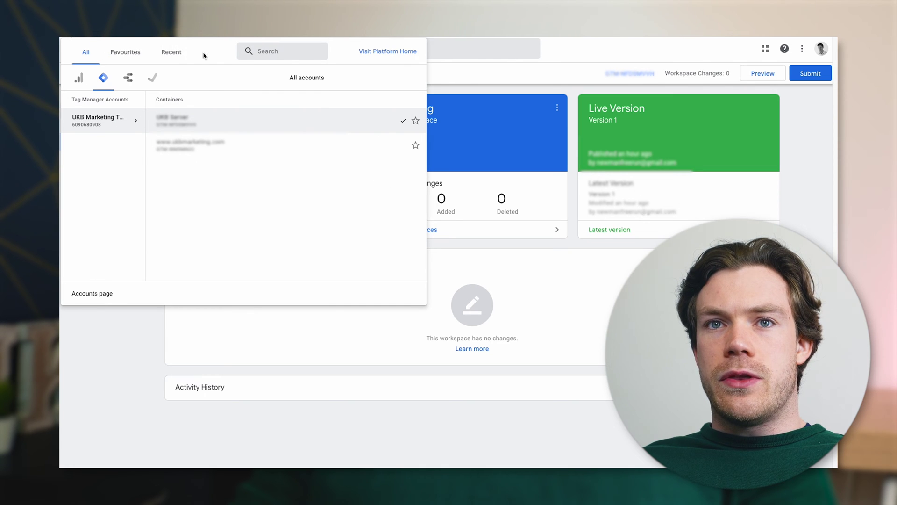
left_click(220, 152)
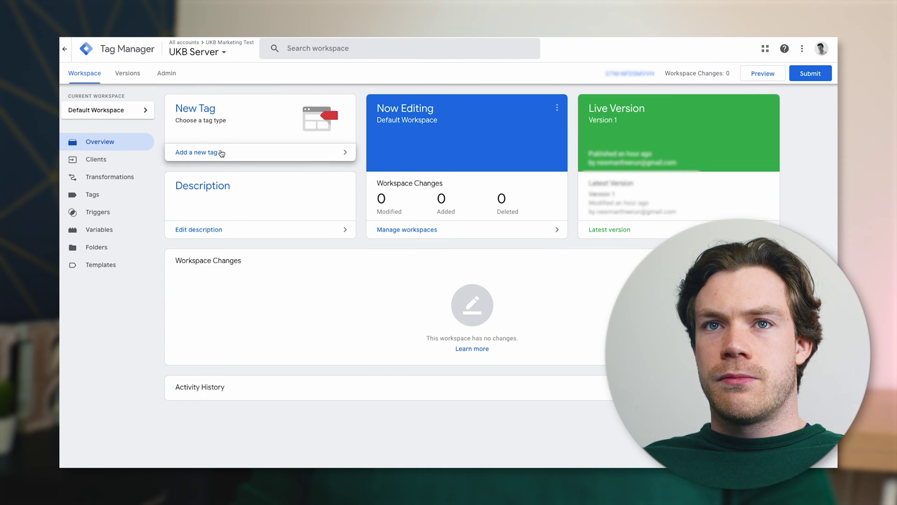
left_click(108, 165)
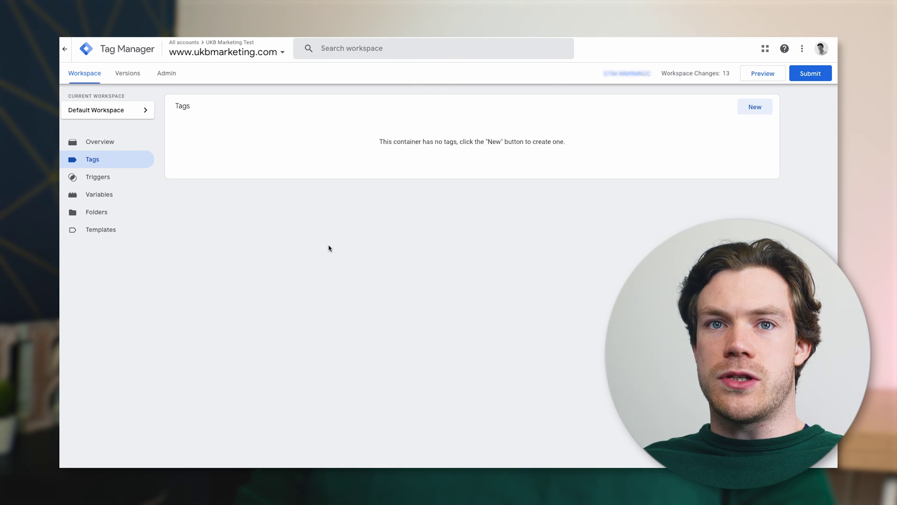
Import template.tpl as a new tag template and save it as Adsmurai Facebook Pixel & Conversions API
left_click(95, 231)
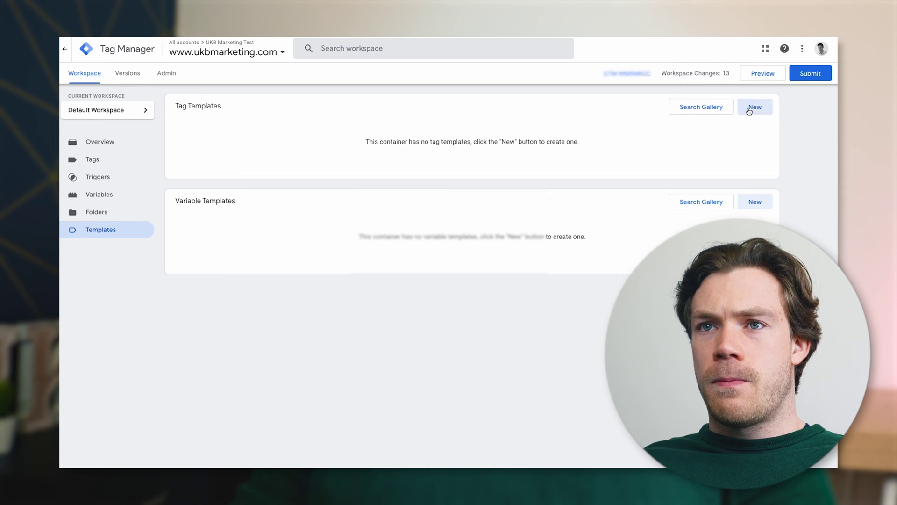
left_click(750, 108)
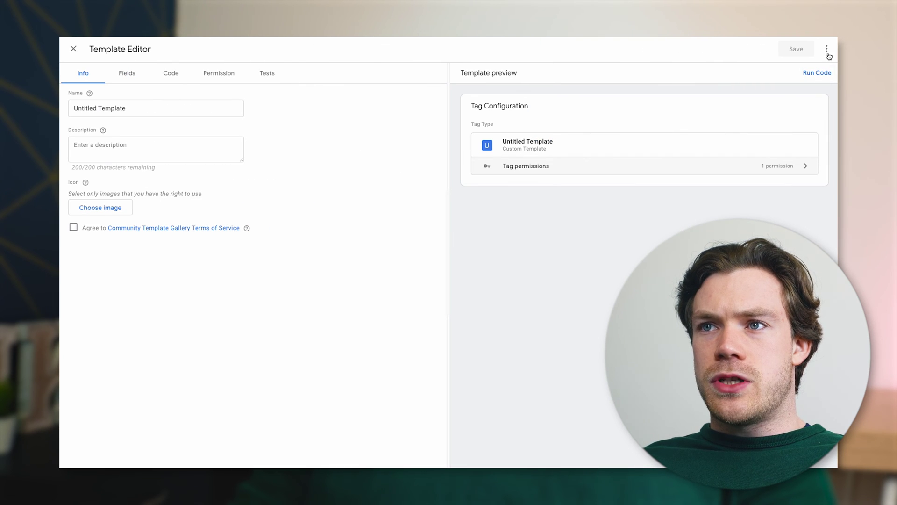
left_click(826, 50)
left_click(787, 73)
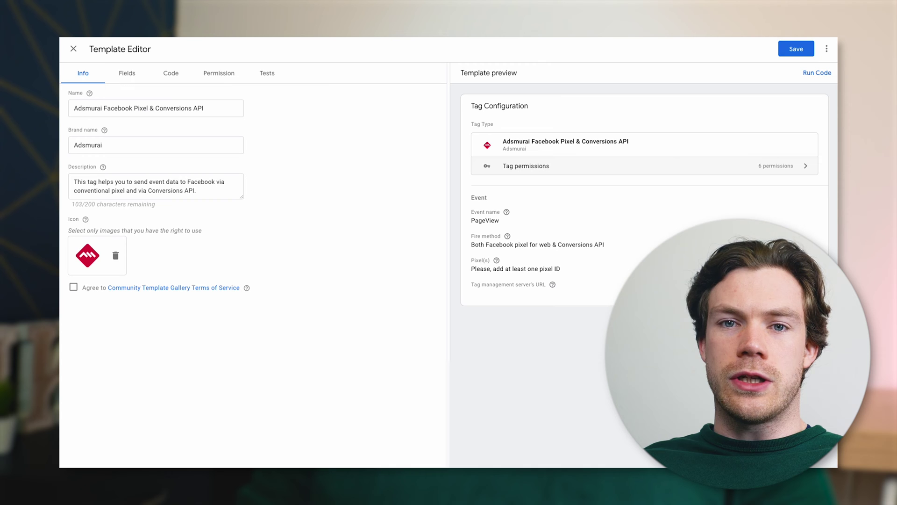
left_click(797, 49)
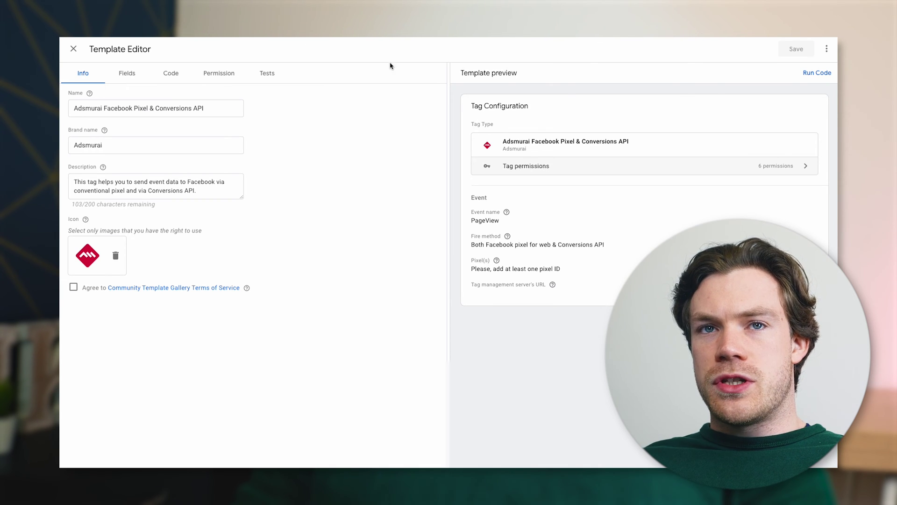
left_click(74, 50)
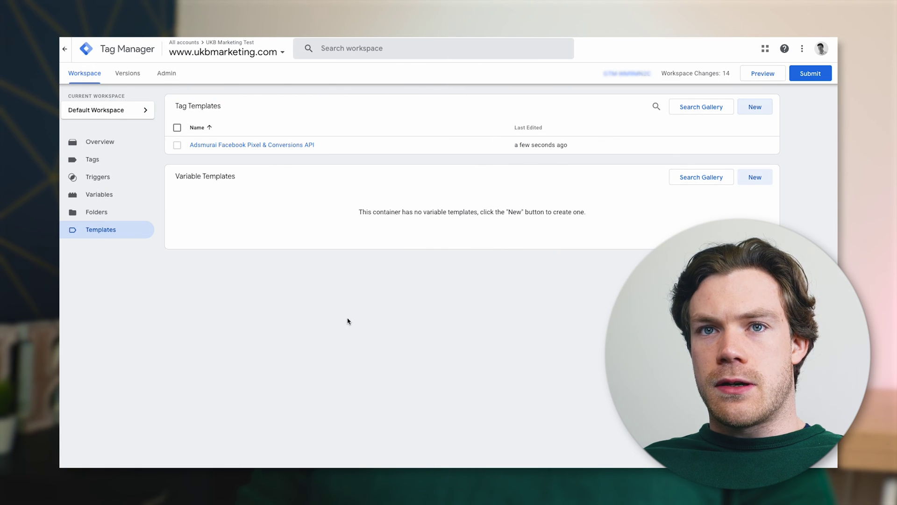
In UKB Server, import the SERVER CLIENT template.tpl as a new client template and save it
left_click(221, 53)
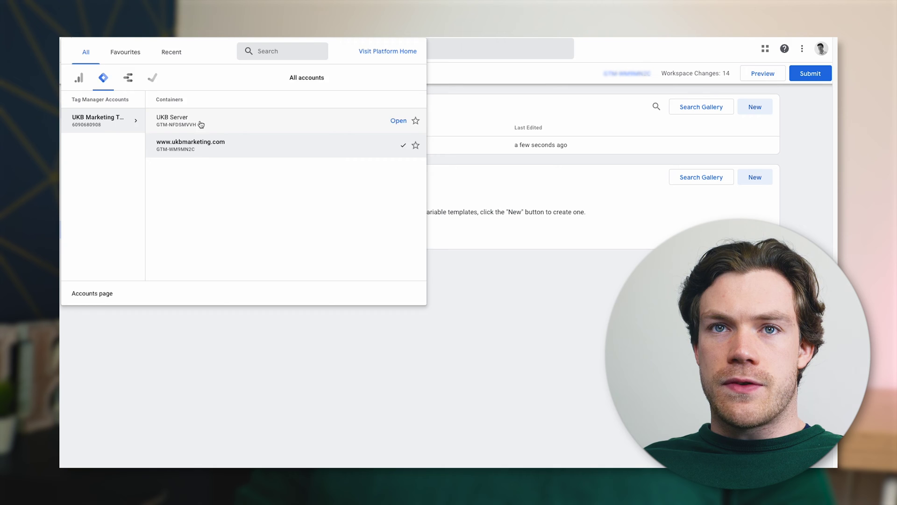
key("Escape")
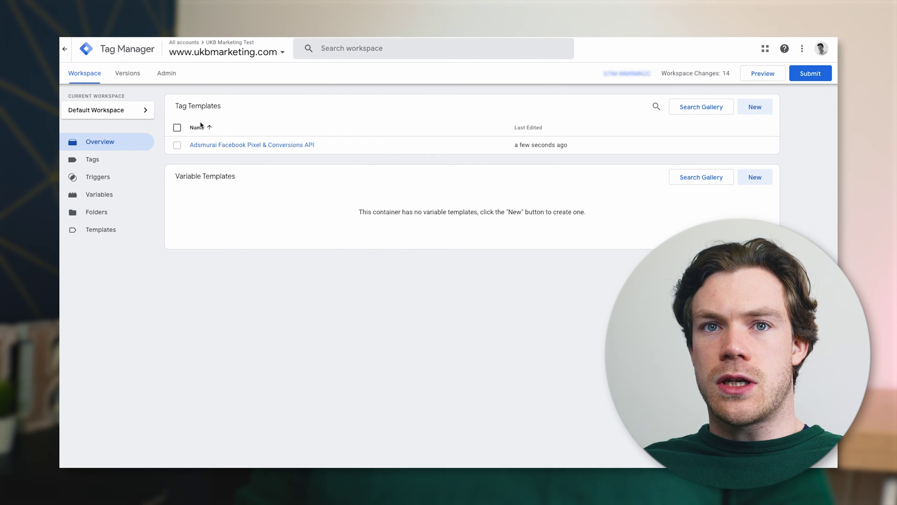
left_click(111, 265)
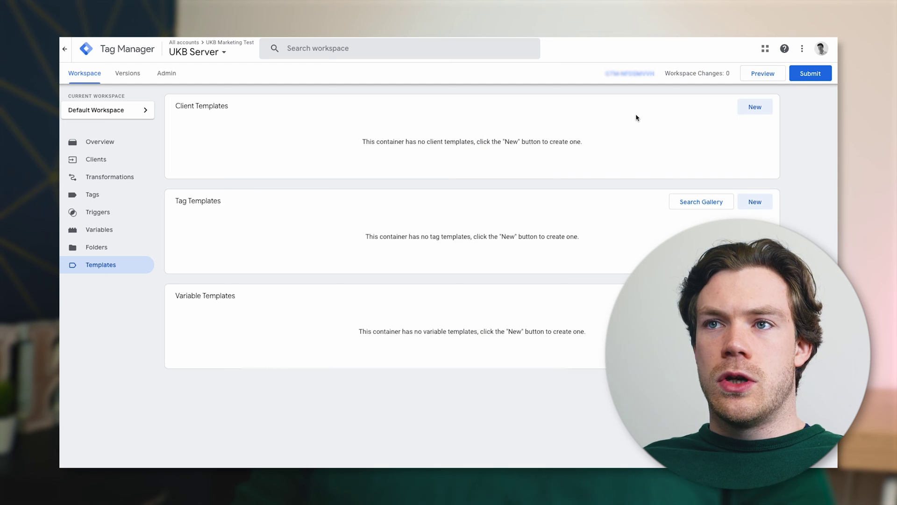
left_click(757, 108)
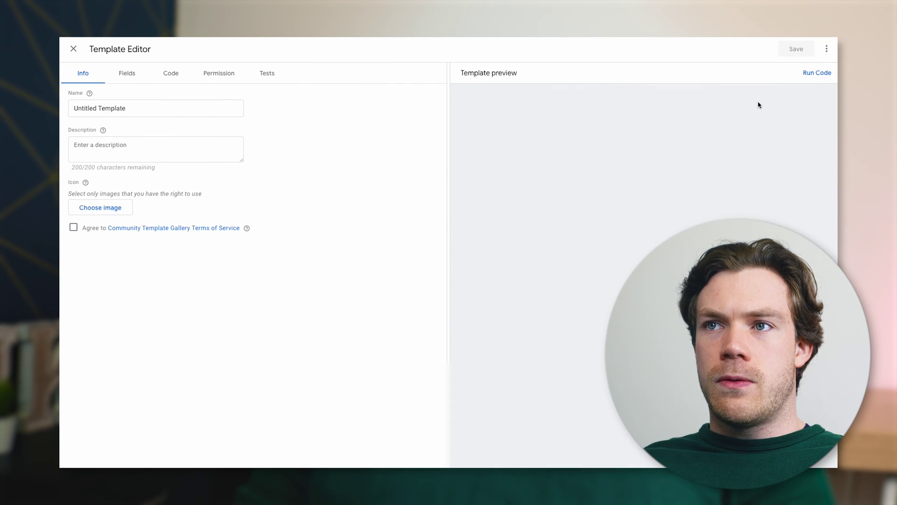
left_click(826, 49)
left_click(770, 70)
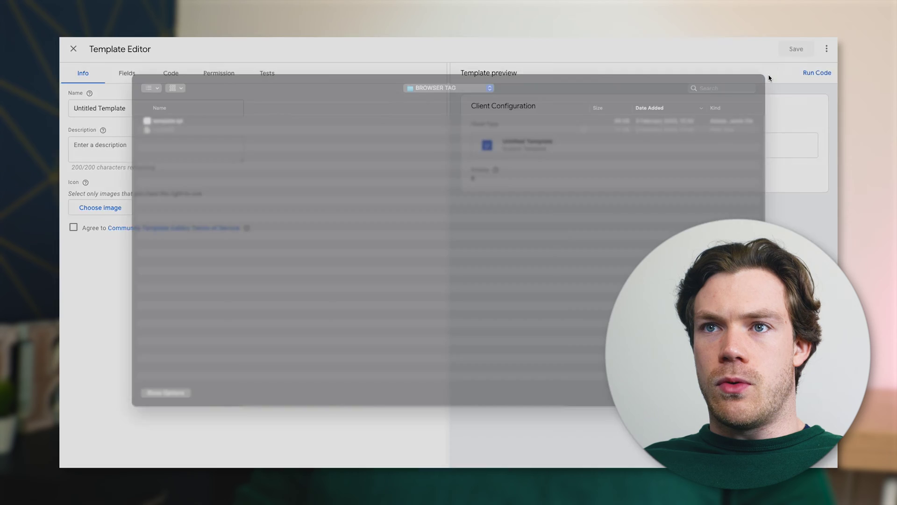
left_click(141, 142)
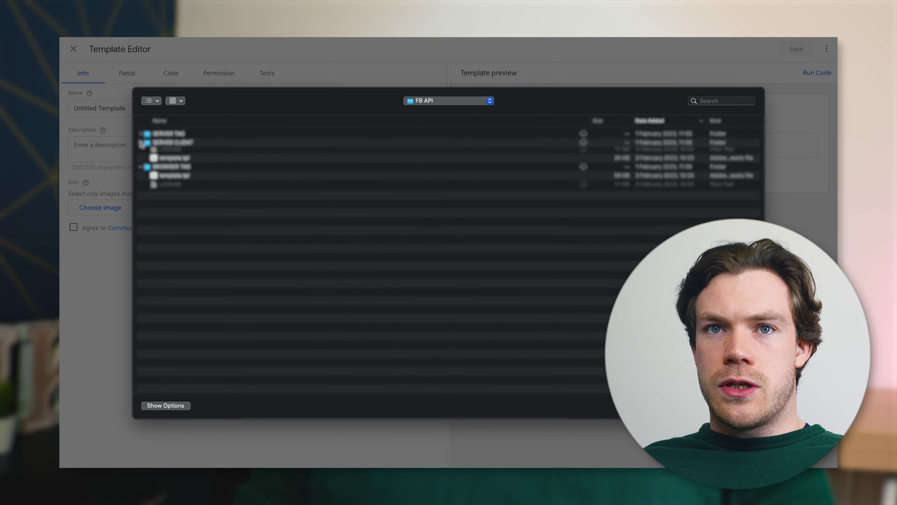
left_click(174, 160)
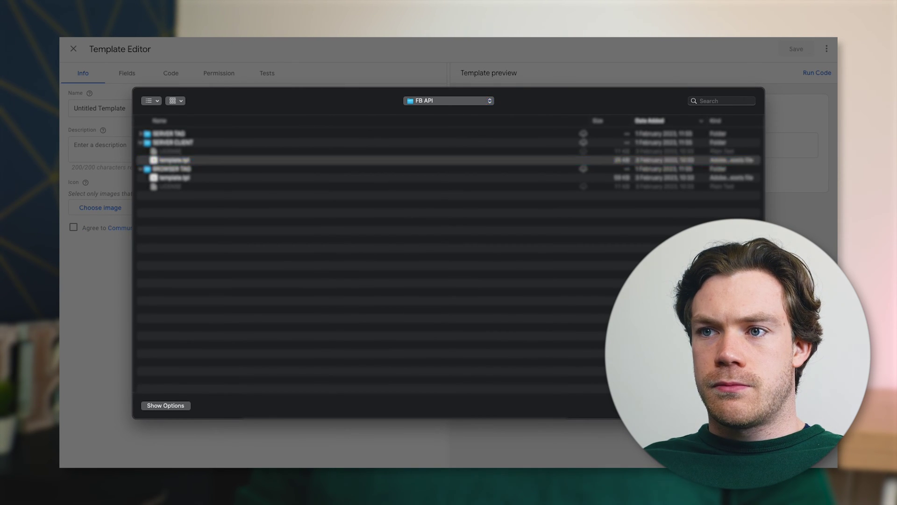
key("Return")
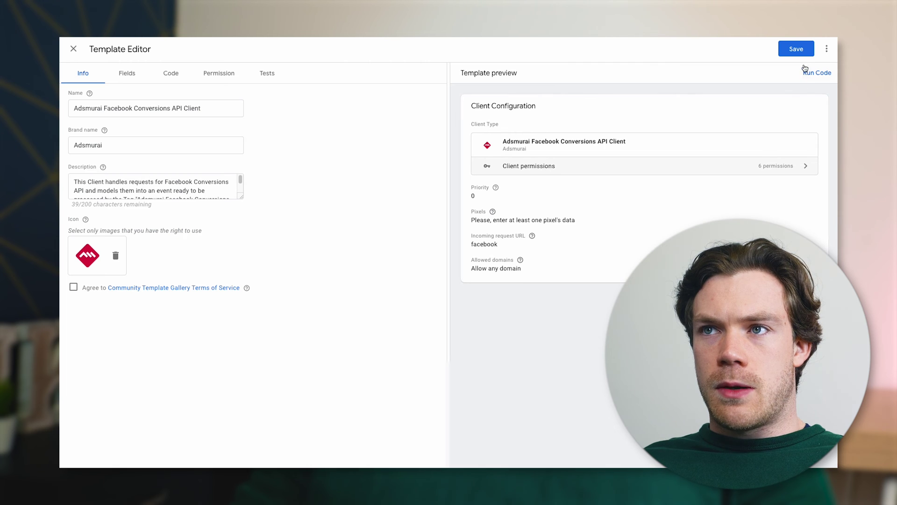
left_click(803, 53)
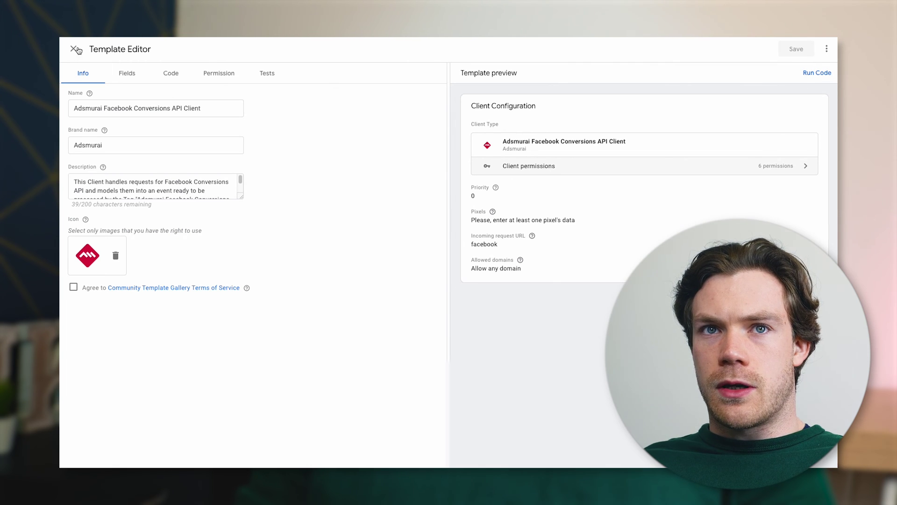
left_click(80, 49)
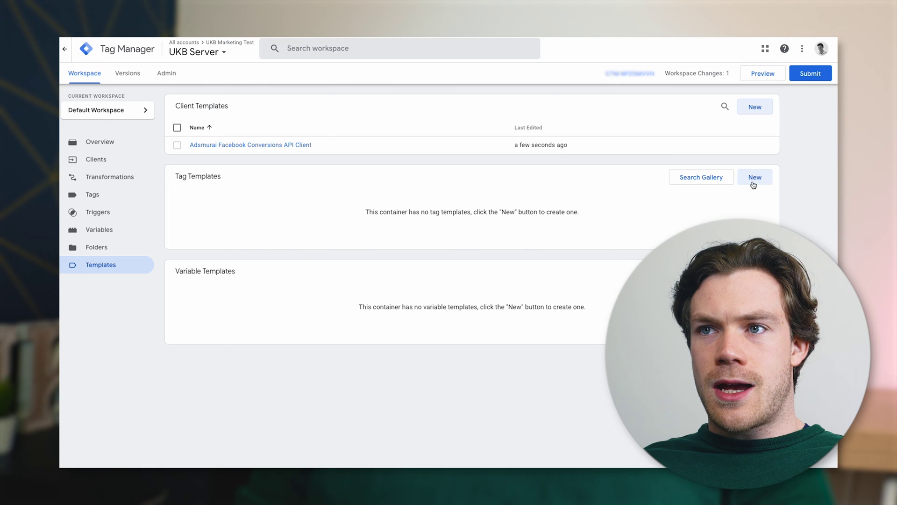
Import the SERVER TAG template.tpl as a new tag template and save it
left_click(765, 177)
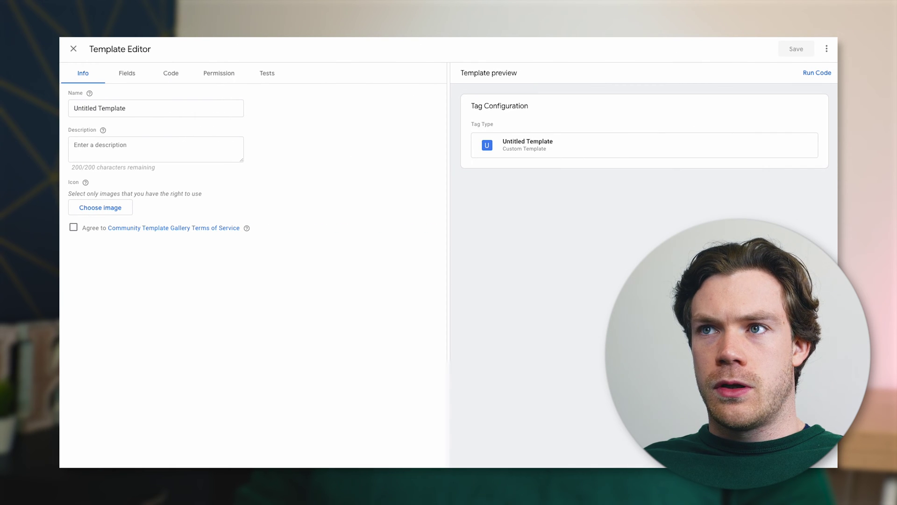
left_click(827, 50)
left_click(793, 74)
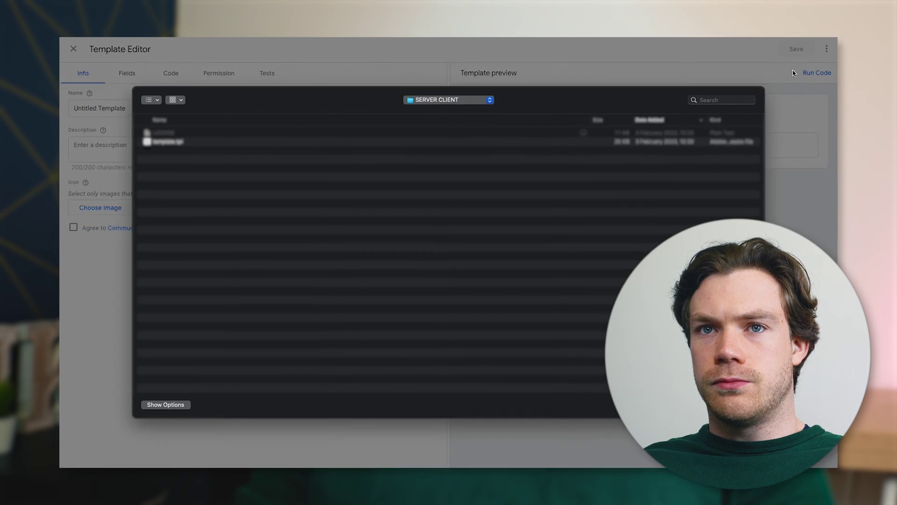
key("super+Up")
key("Down")
key("Down")
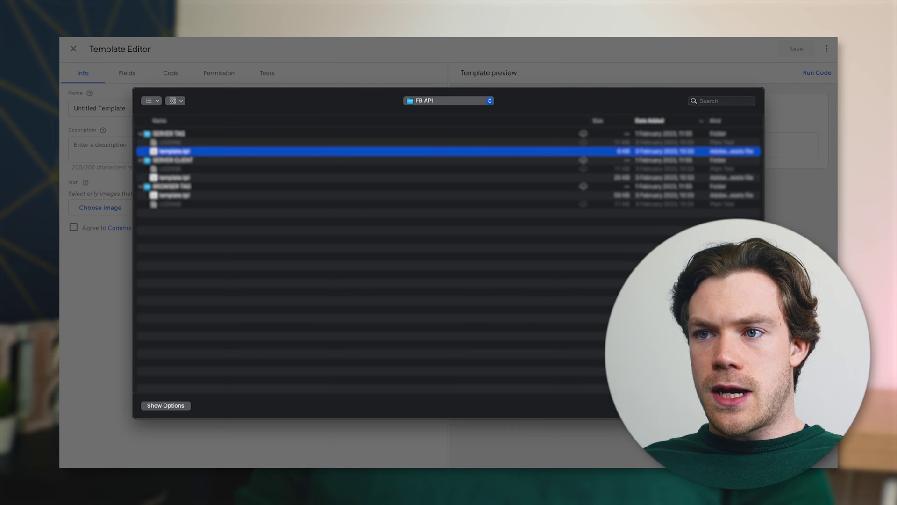
key("Return")
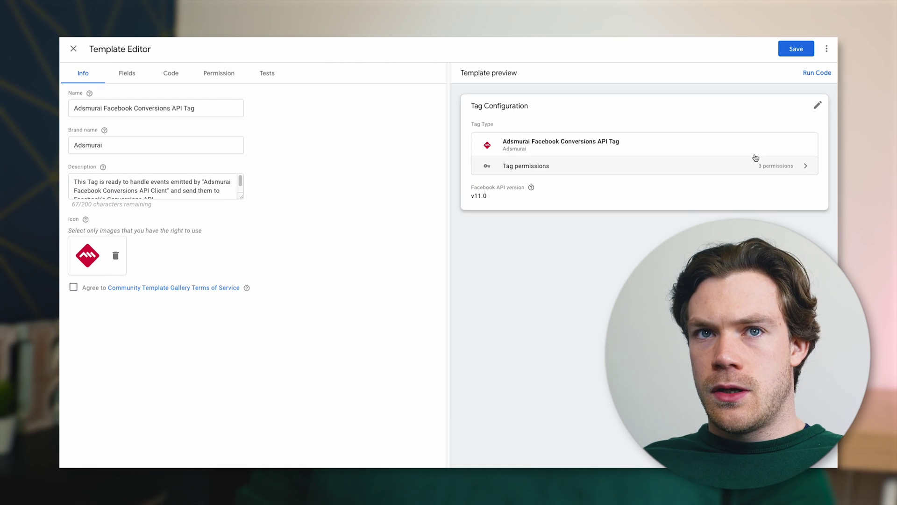
left_click(793, 53)
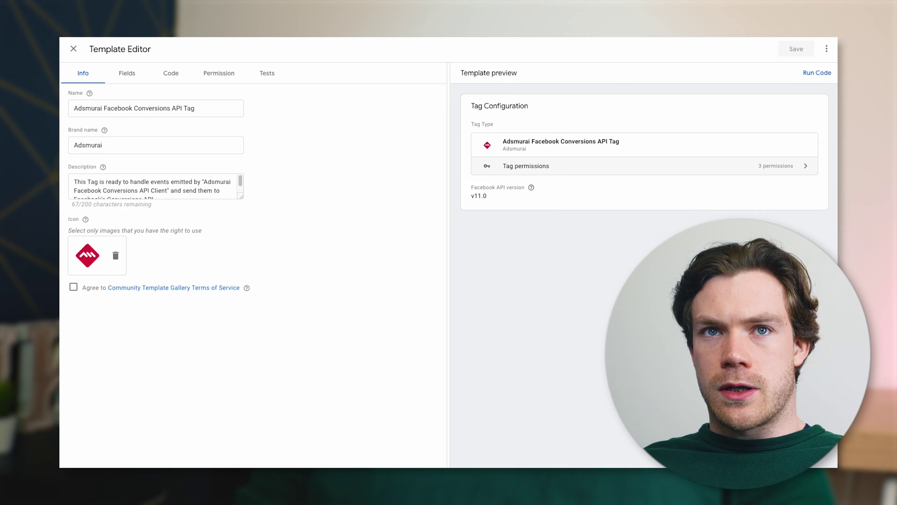
left_click(71, 49)
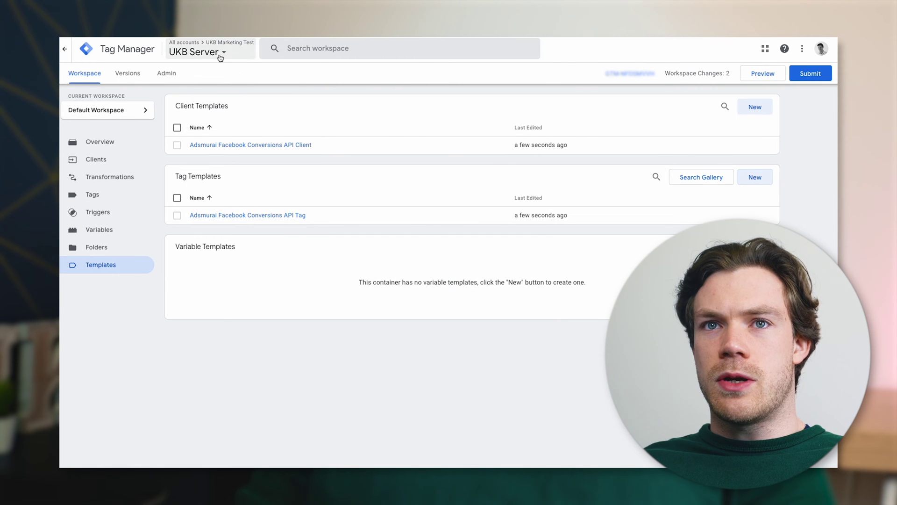
left_click(218, 56)
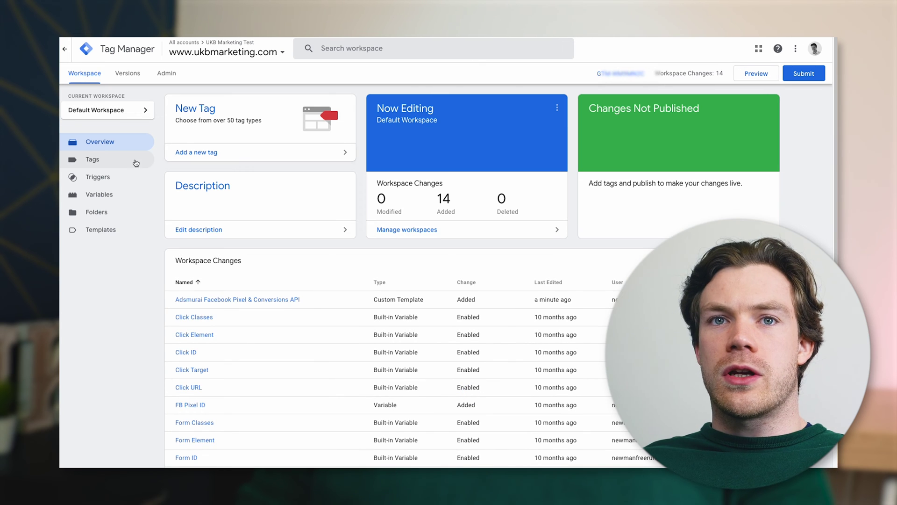
left_click(124, 162)
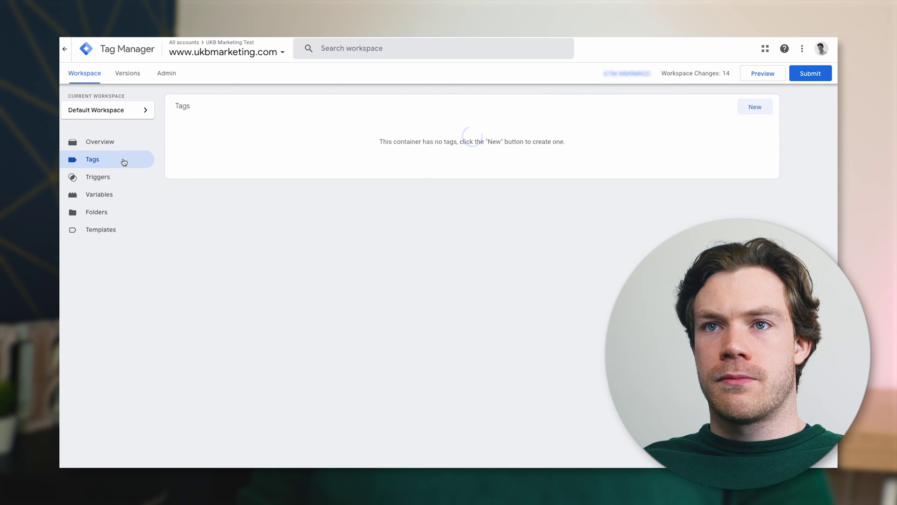
left_click(750, 108)
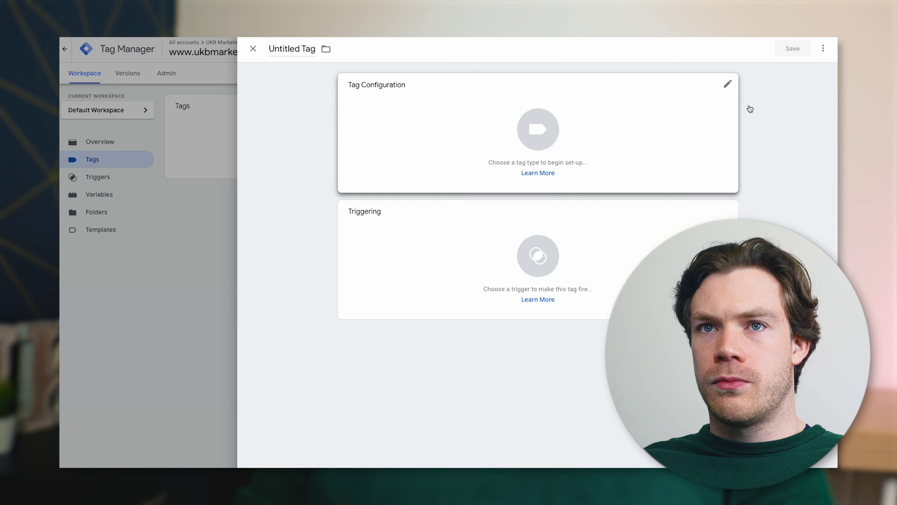
left_click(501, 117)
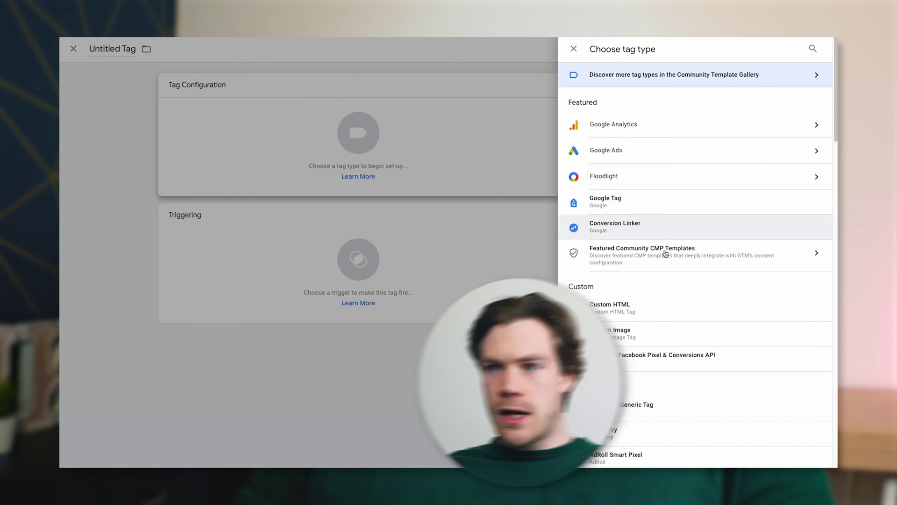
left_click(632, 359)
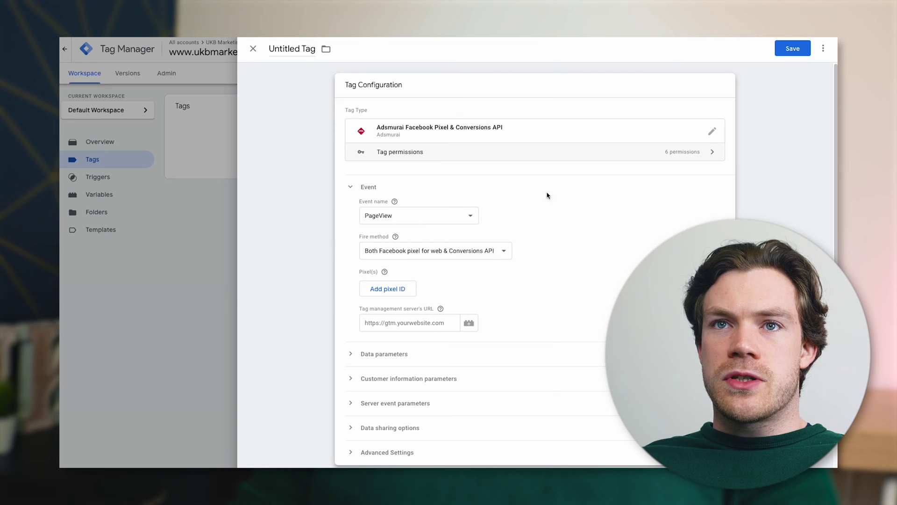
Rename the untitled tag to 'FB Page View'
left_click(298, 50)
type("FB Base")
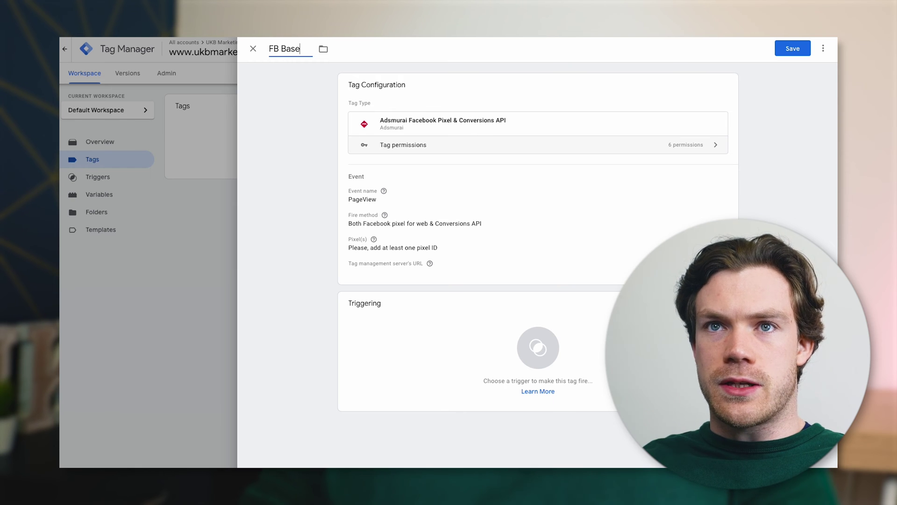
left_click(254, 128)
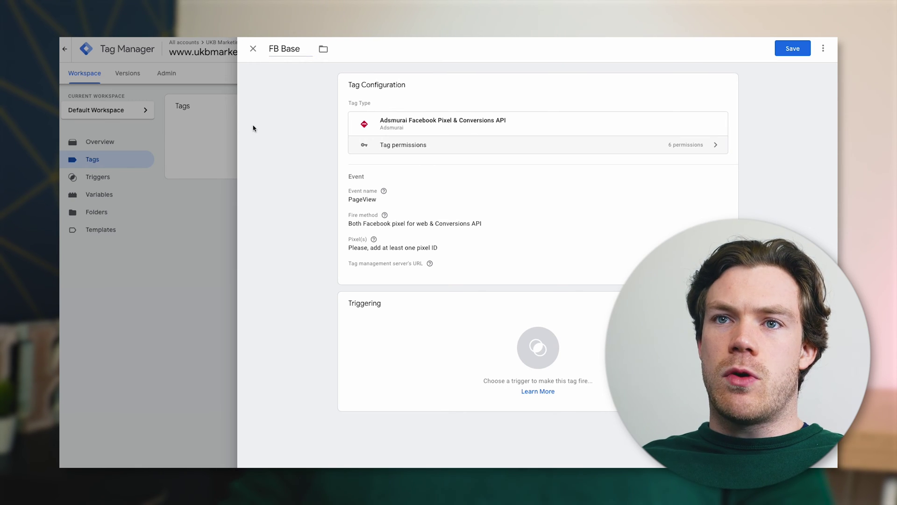
double_click(293, 43)
type("PAg")
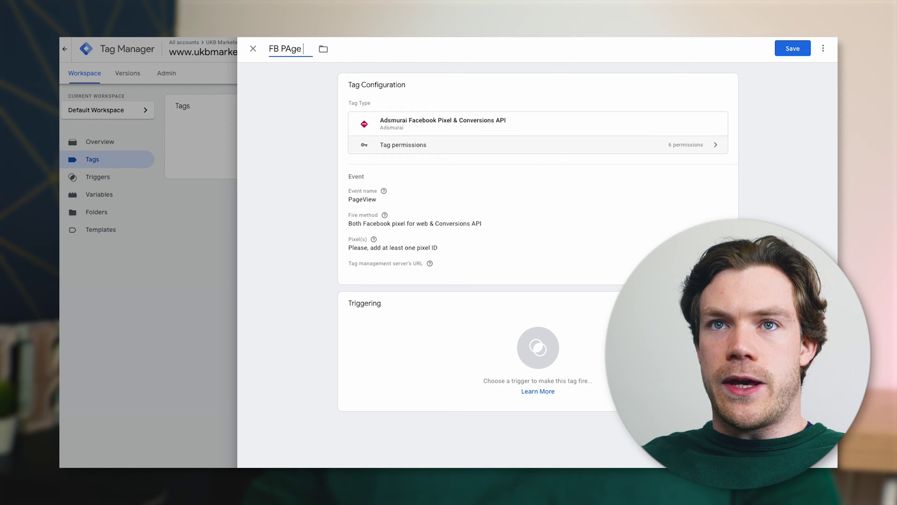
type("age View")
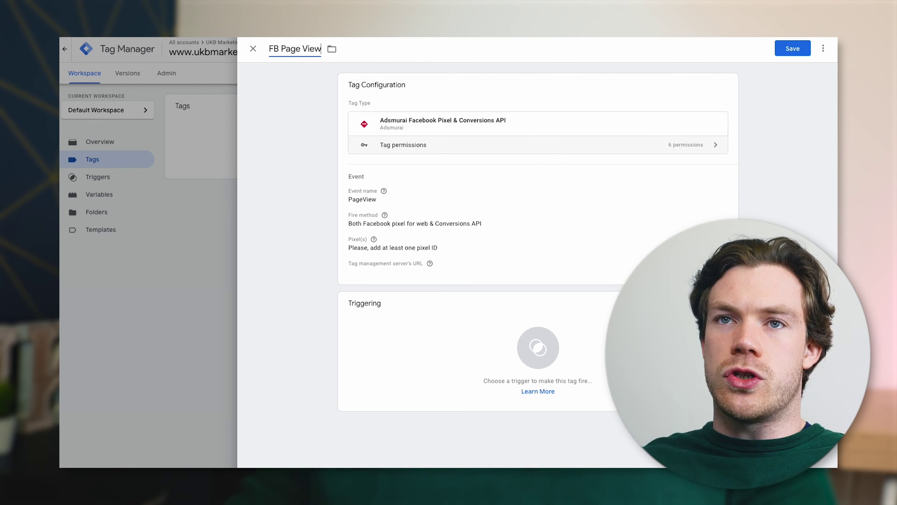
left_click(288, 105)
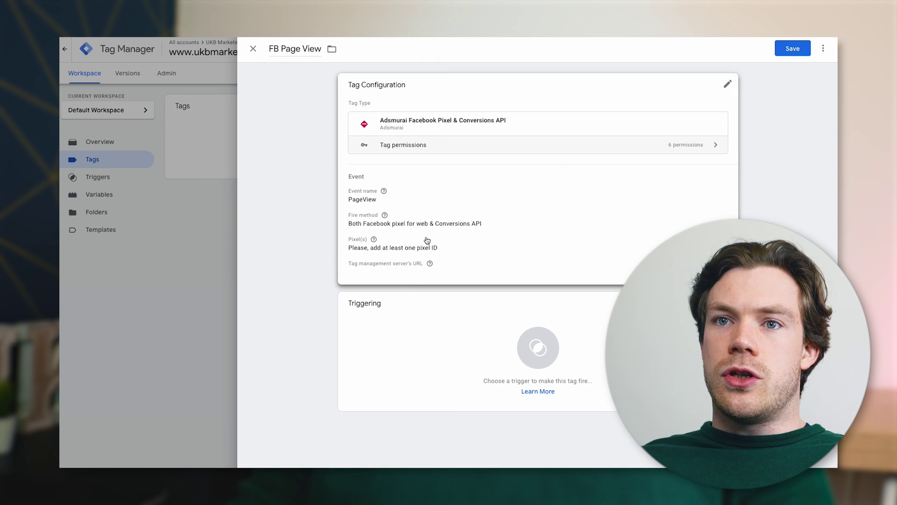
Add a Pixel ID entry to the tag configuration and open its variable chooser
left_click(484, 168)
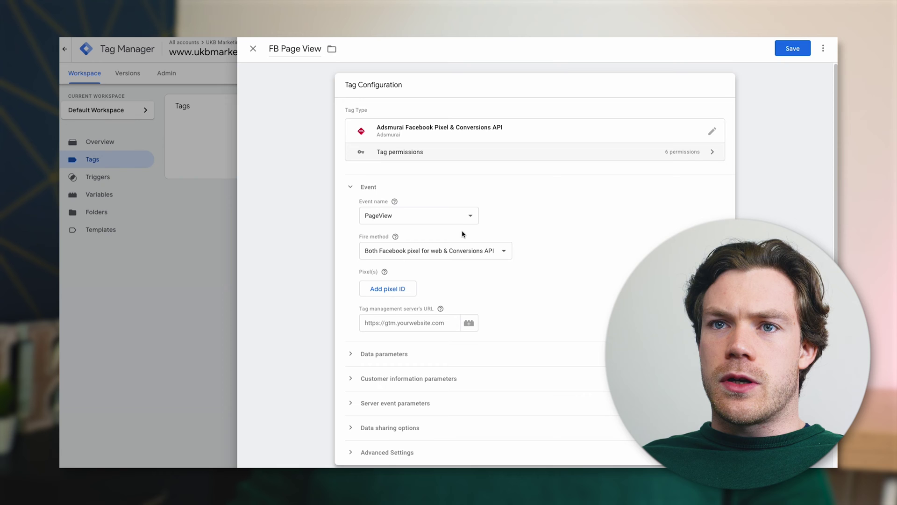
scroll(469, 236, "down", 1)
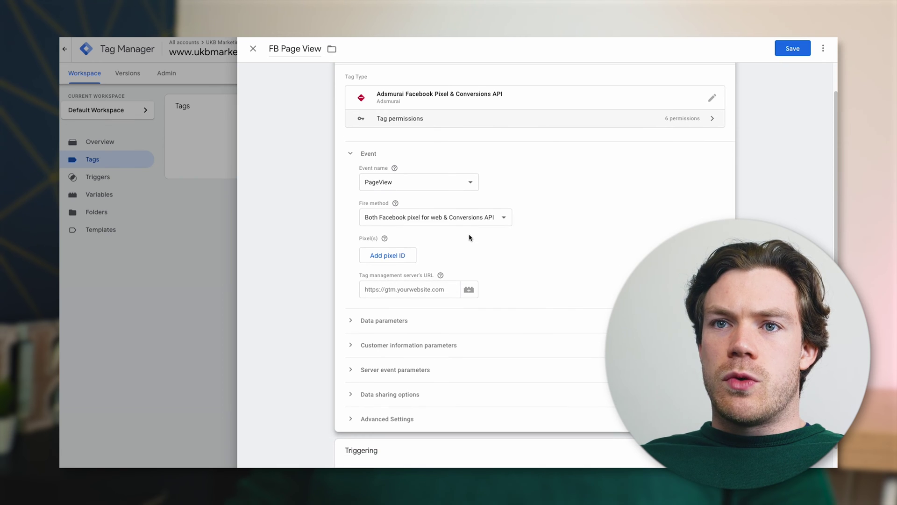
left_click(396, 258)
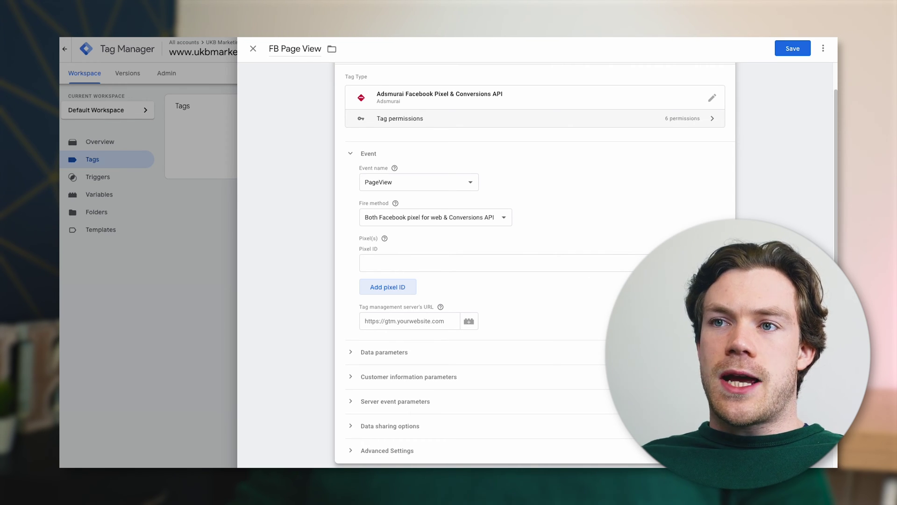
left_click(393, 266)
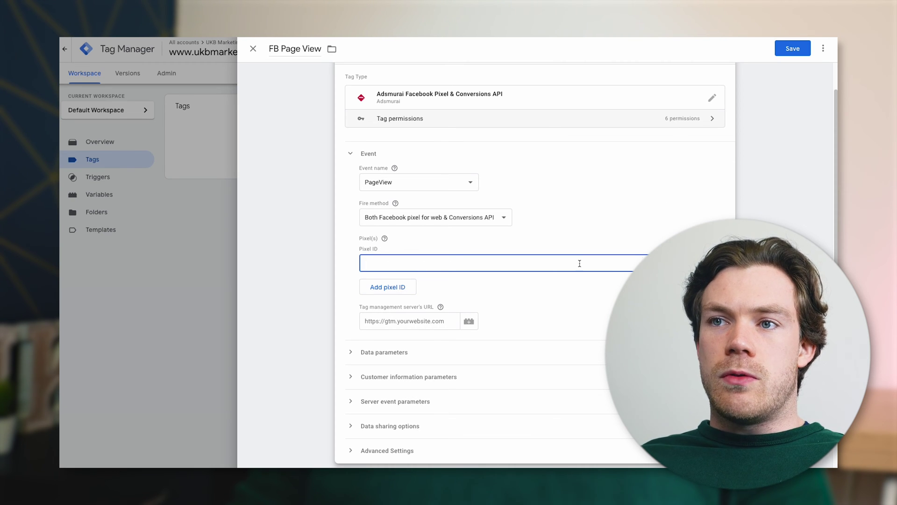
left_click(710, 263)
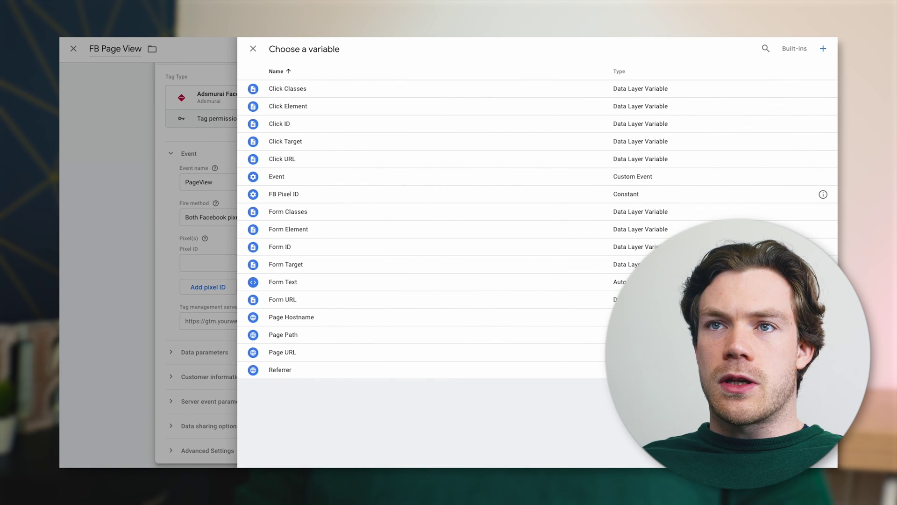
Create a new variable named 'FB Pixel ID' with the Constant type
left_click(824, 49)
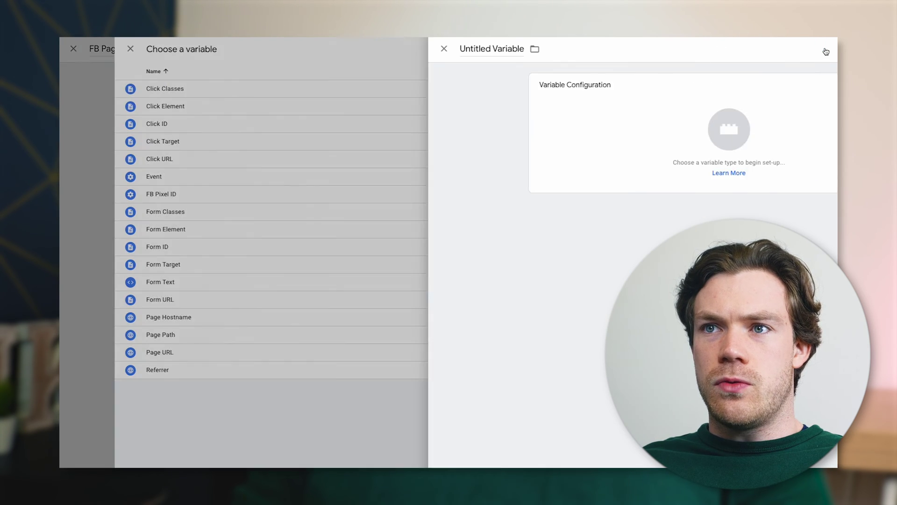
left_click(296, 47)
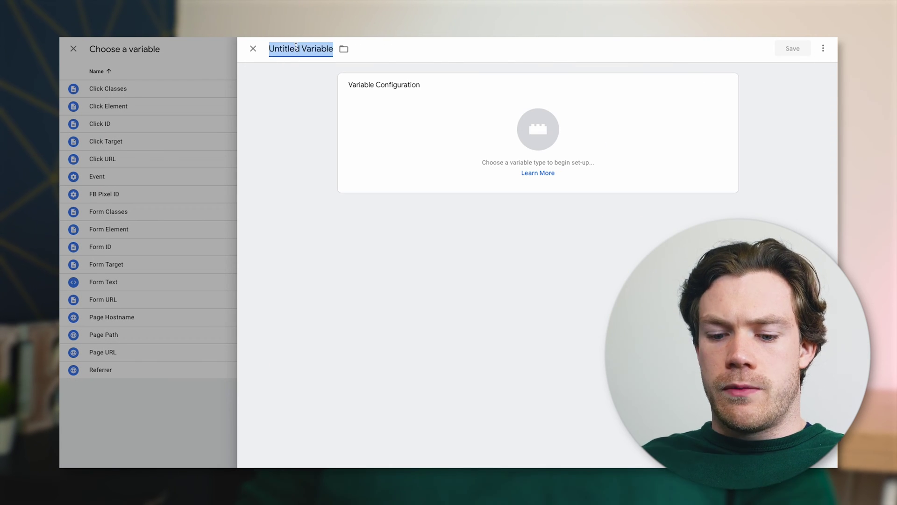
type("FB Pixel ")
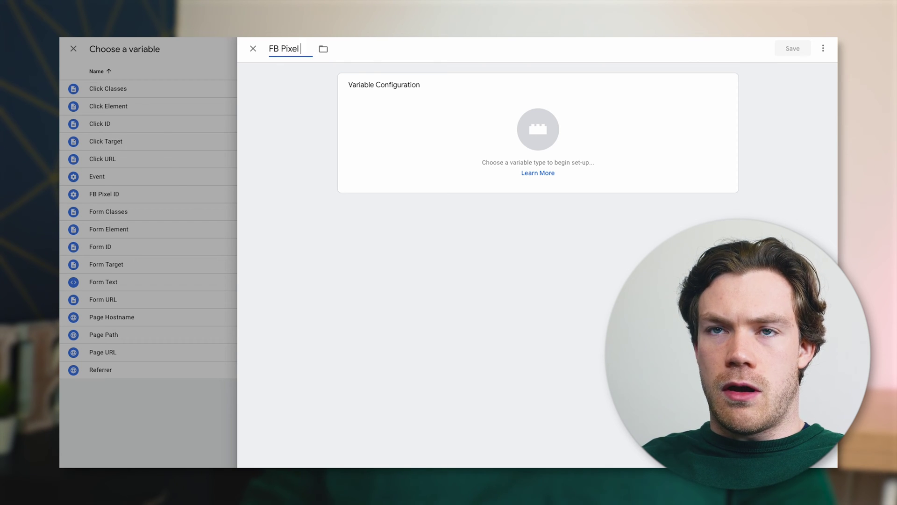
type("ID")
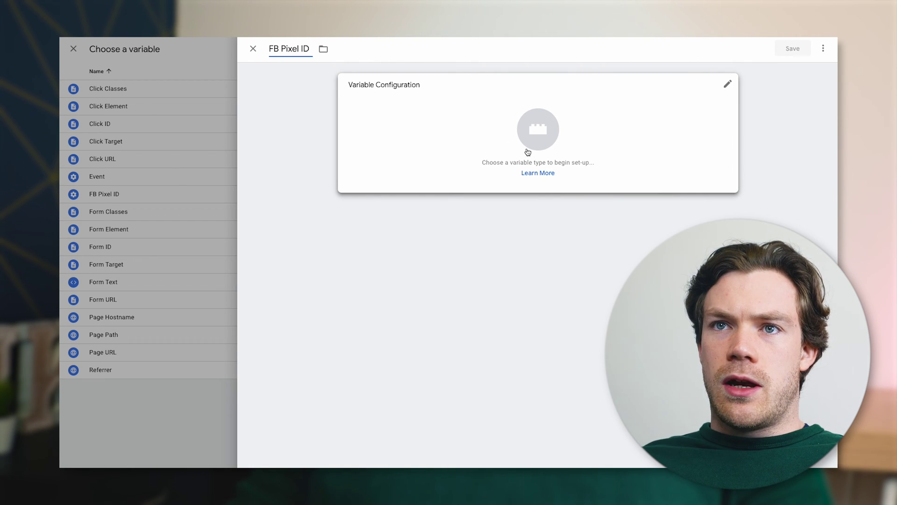
left_click(443, 122)
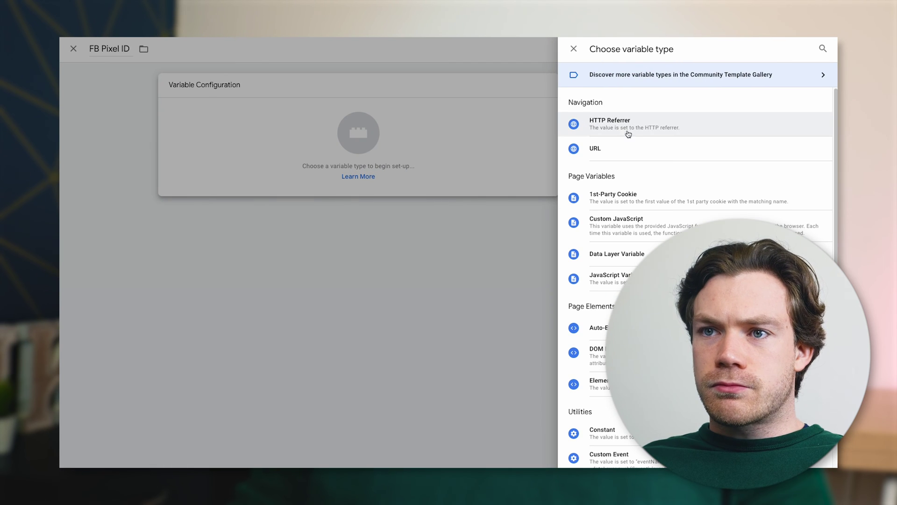
scroll(636, 281, "down", 5)
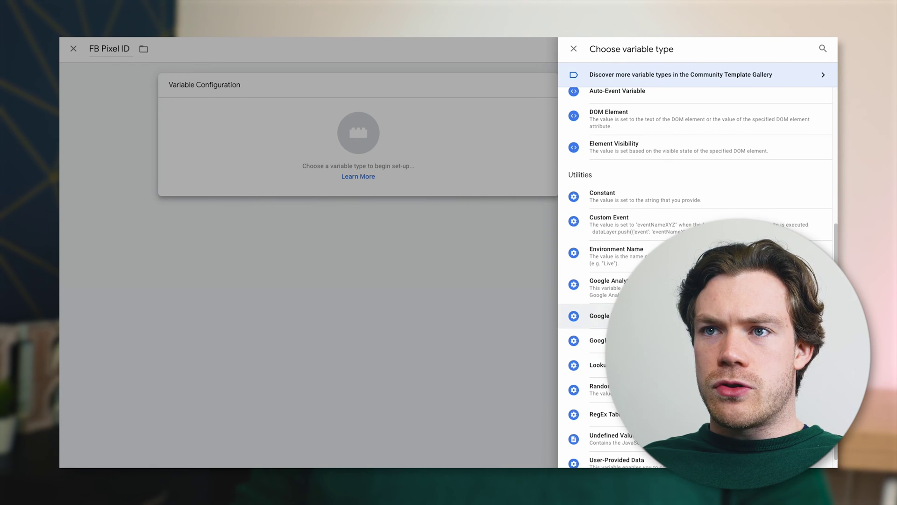
left_click(638, 200)
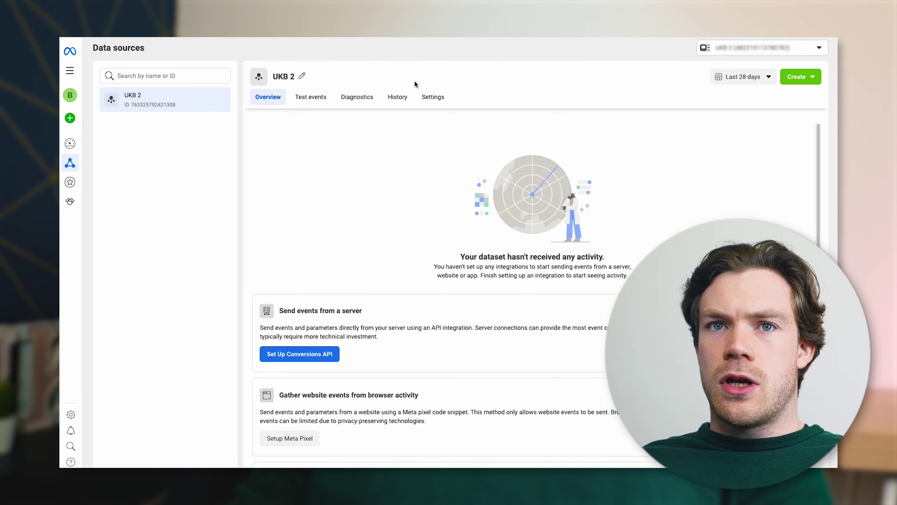
Copy the UKB 2 dataset ID from its Events Manager settings, then focus the variable's Value field
left_click(433, 97)
left_click(272, 206)
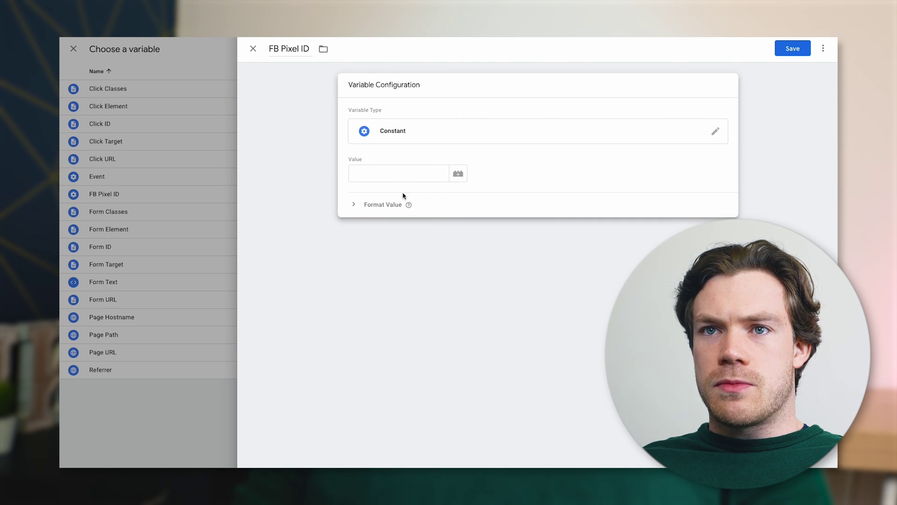
left_click(400, 174)
Paste the dataset ID as the FB Pixel ID value and save the constant
key("ctrl+v")
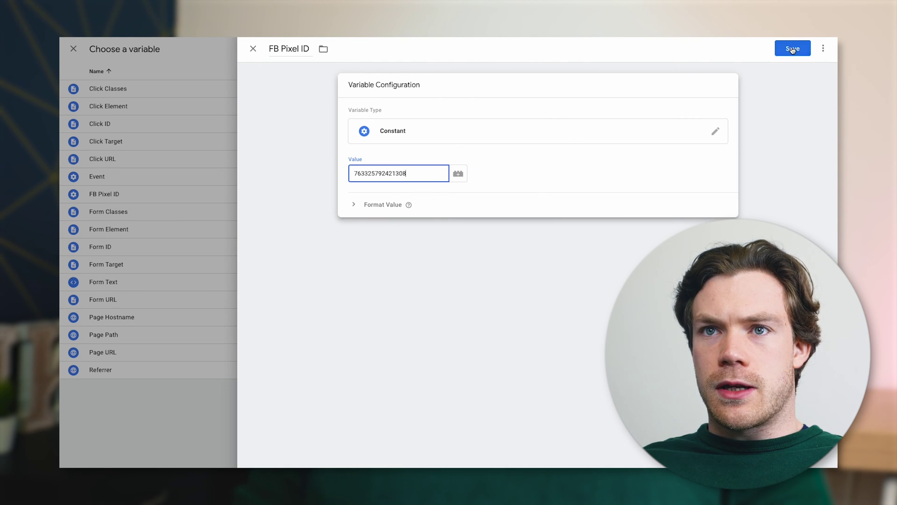
left_click(792, 49)
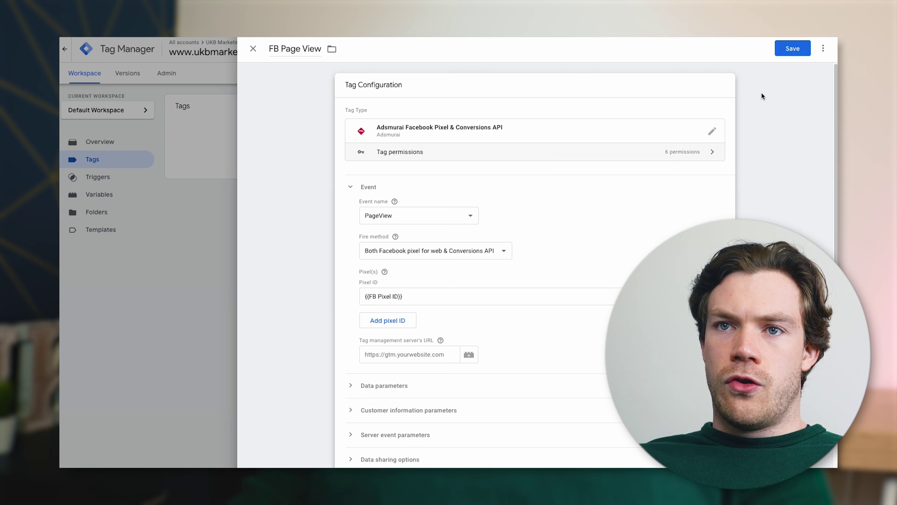
scroll(571, 280, "down", 1)
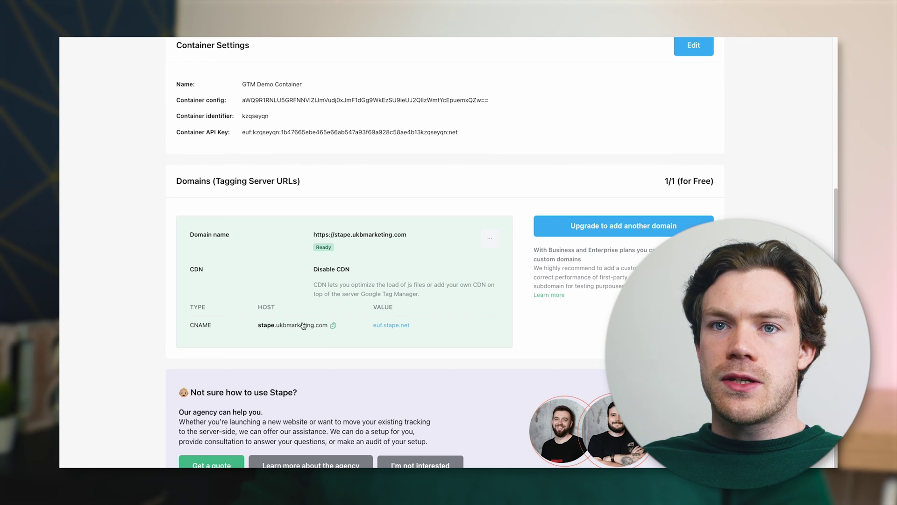
Copy the tagging server host stape.ukbmarketing.com from the Stape container's domain settings
left_click(333, 325)
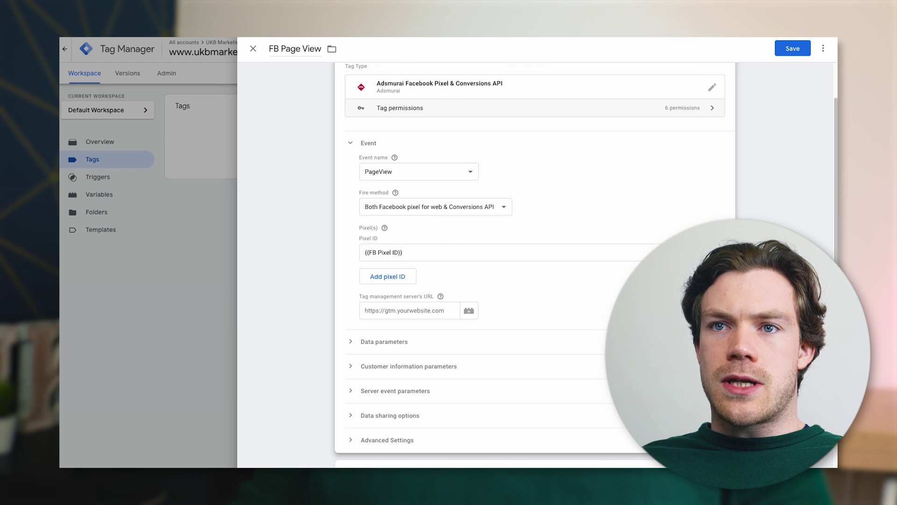
left_click(468, 311)
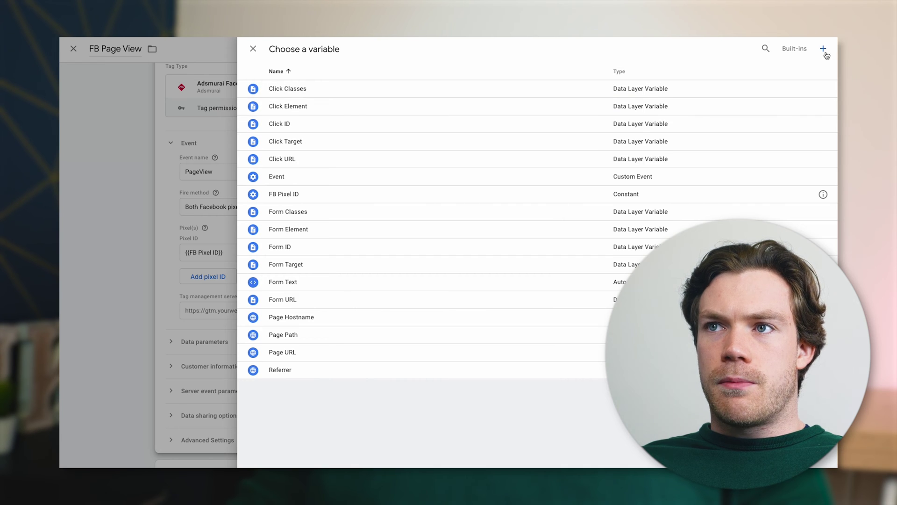
left_click(823, 50)
left_click(307, 49)
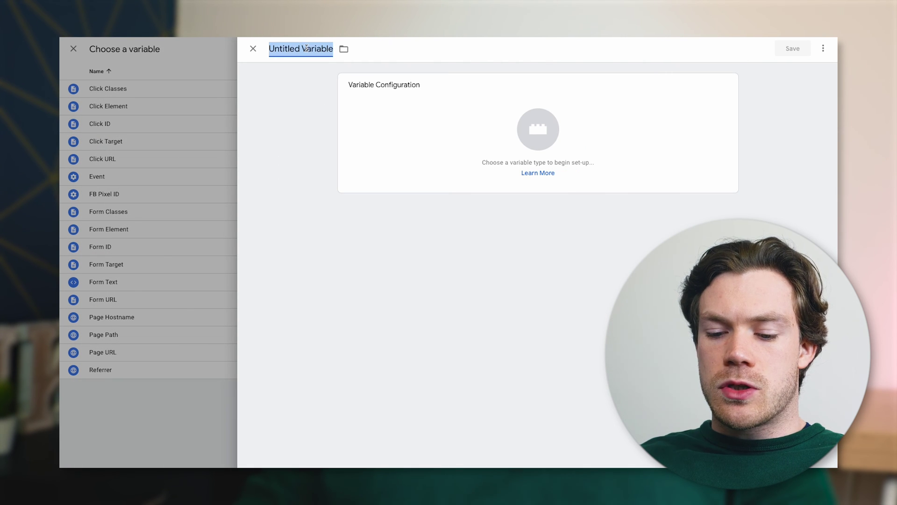
type("Stape URL")
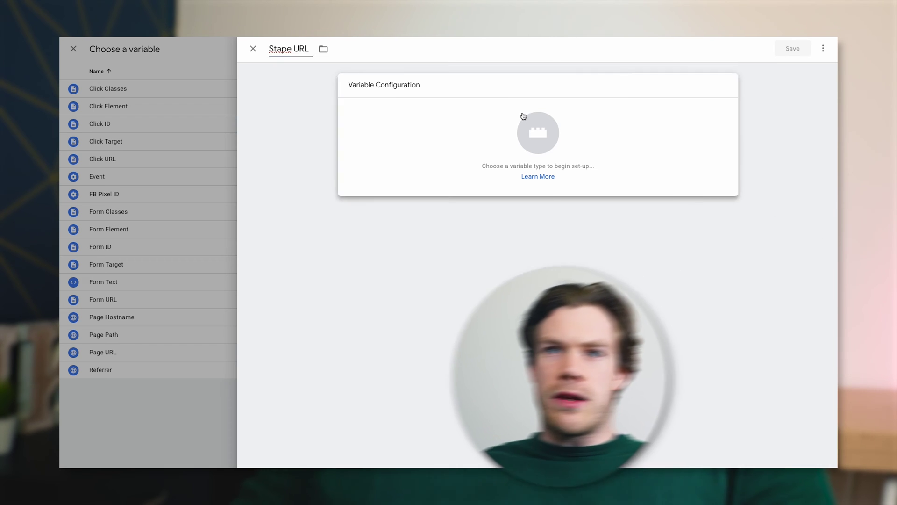
left_click(525, 117)
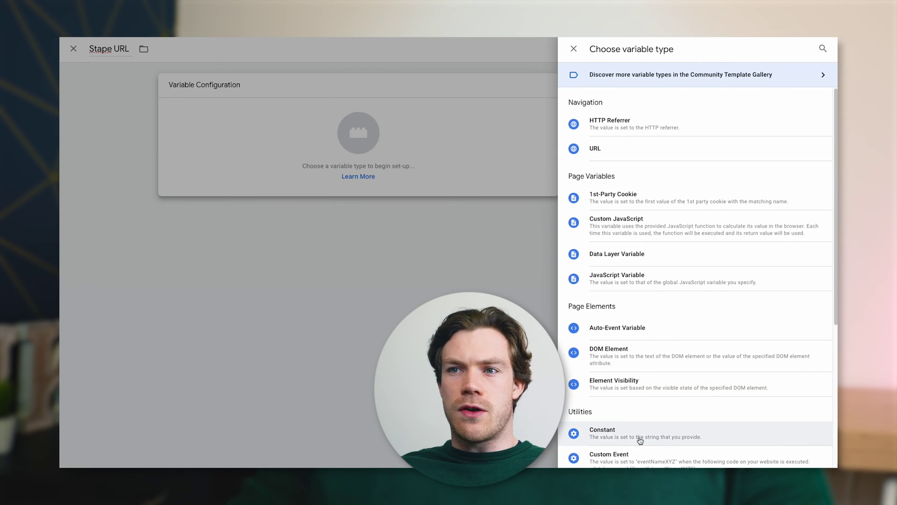
left_click(637, 437)
left_click(405, 173)
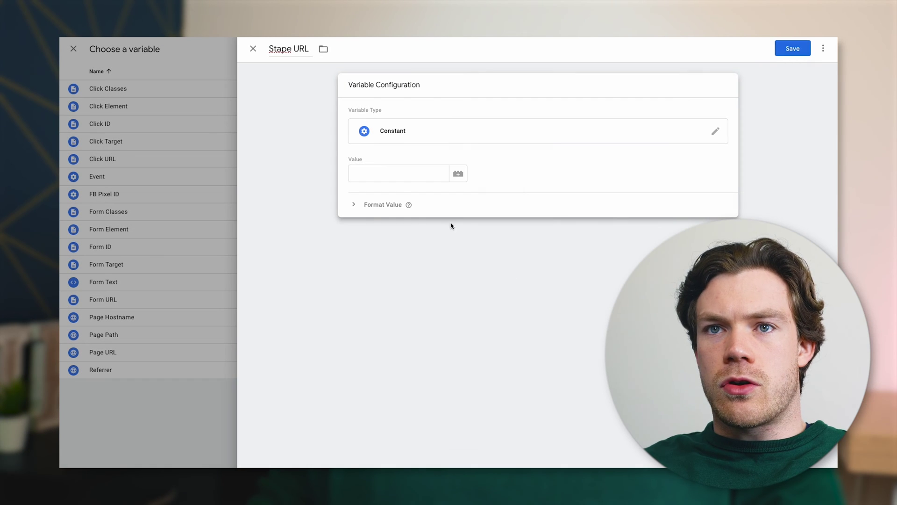
left_click(404, 166)
key("ctrl+v")
type("ht")
type("tps://")
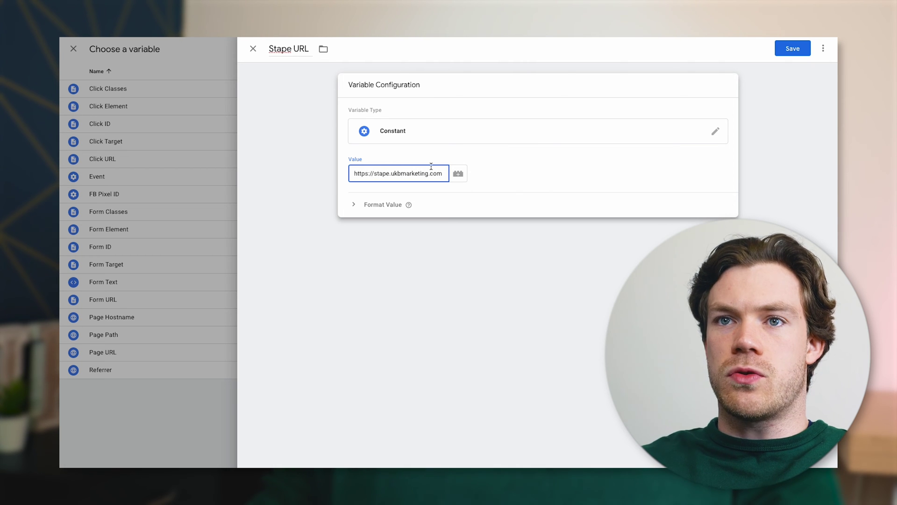
left_click(528, 191)
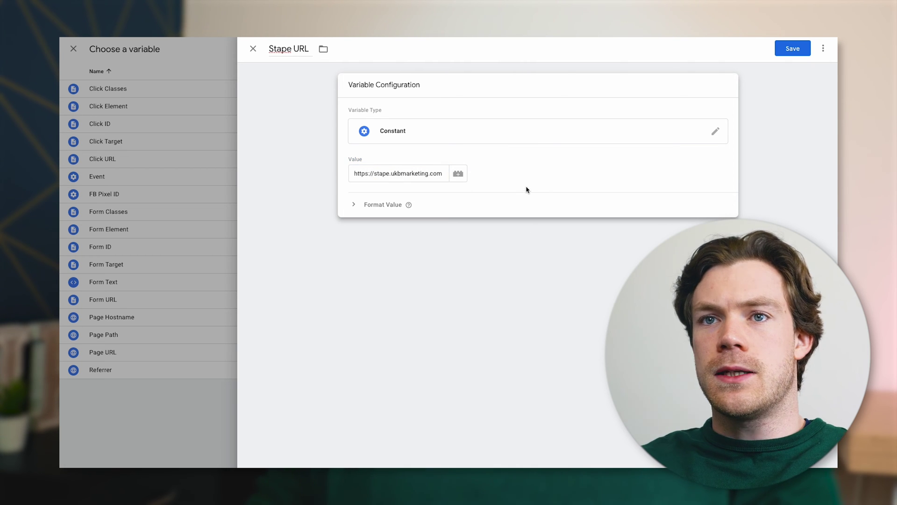
left_click(789, 49)
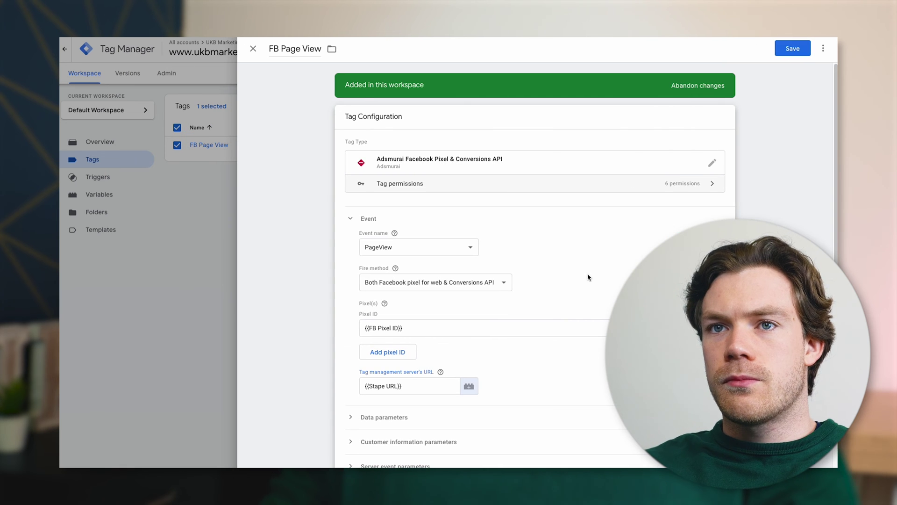
Check that the Pixel ID field holds the {{FB Pixel ID}} variable
scroll(374, 304, "down", 1)
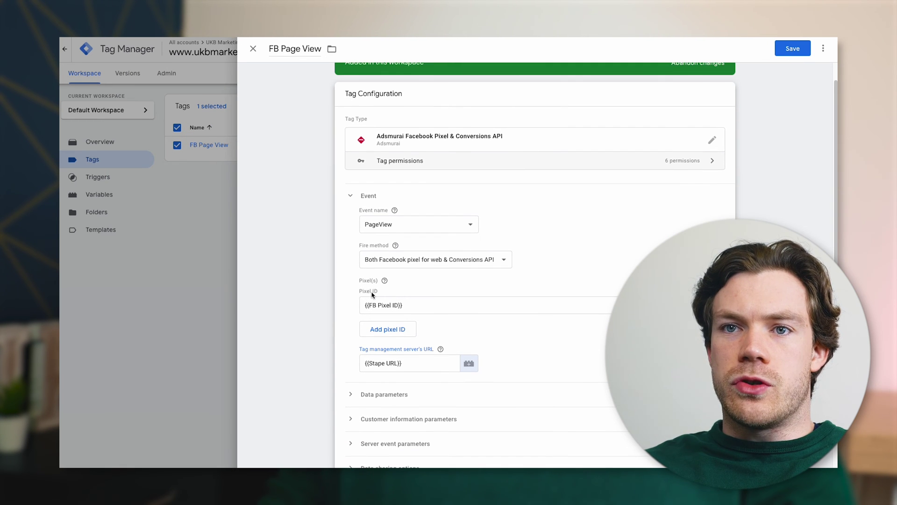
left_click(350, 320)
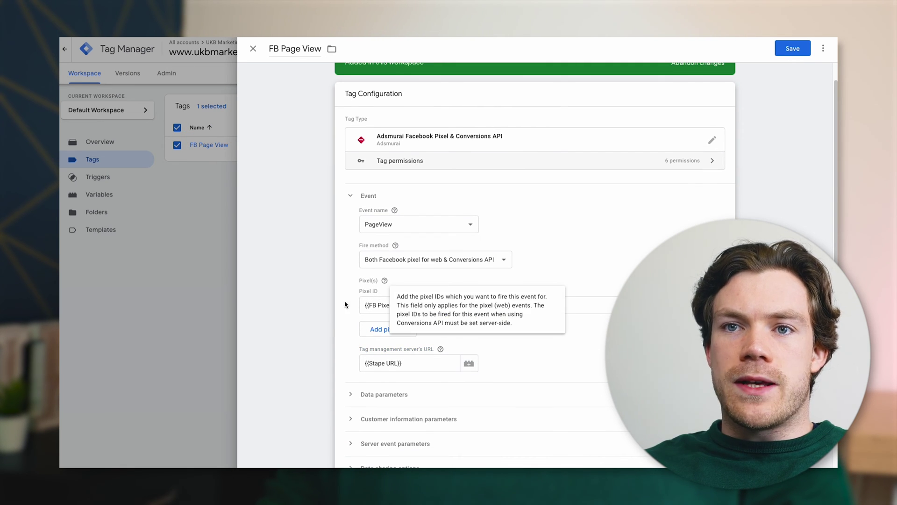
left_click(369, 305)
left_click(470, 323)
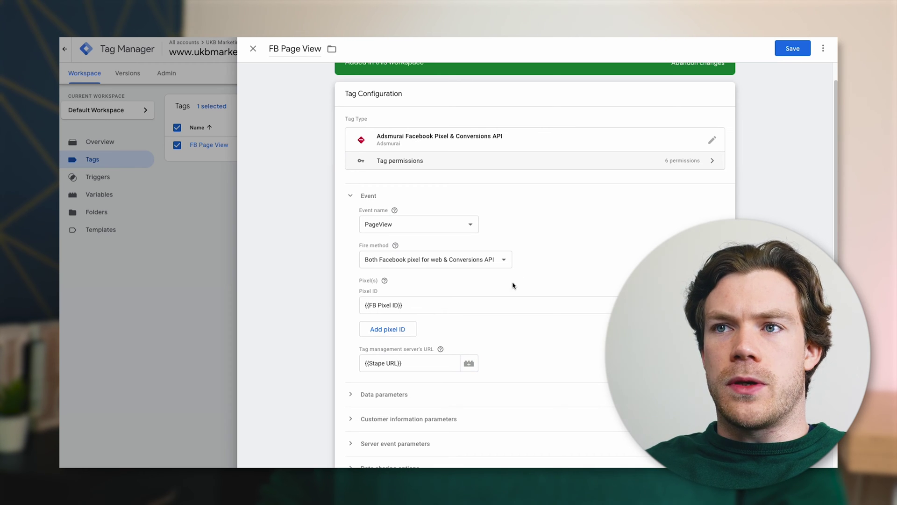
Keep PageView as the event name and fire via both pixel and Conversions API
scroll(491, 330, "down", 3)
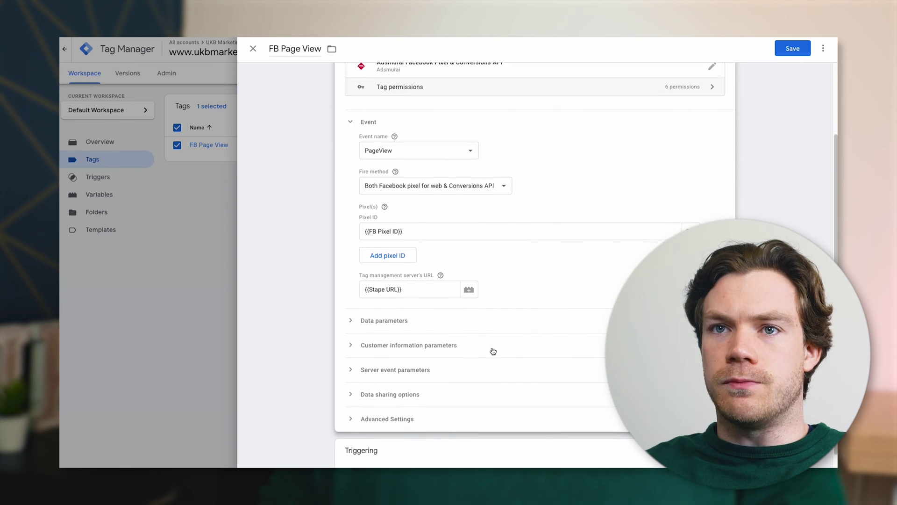
scroll(502, 329, "up", 3)
mouse_move(397, 233)
left_click(374, 250)
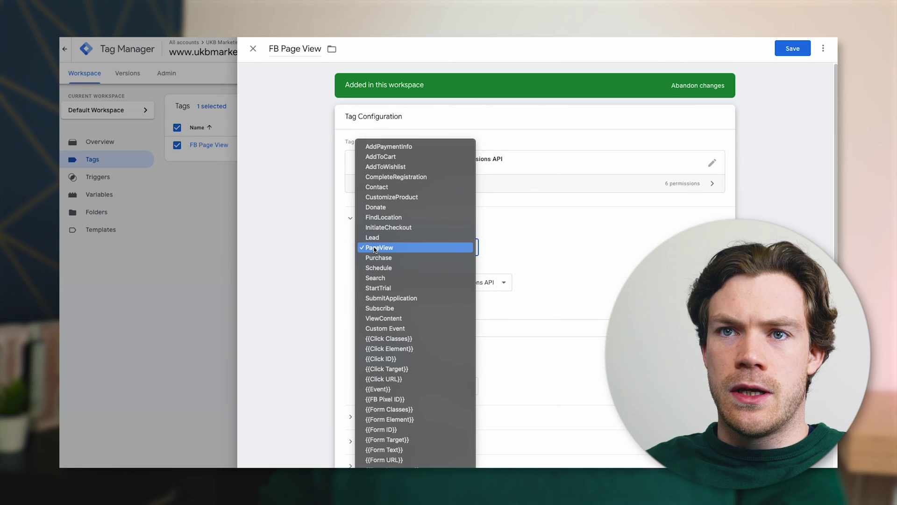
left_click(402, 247)
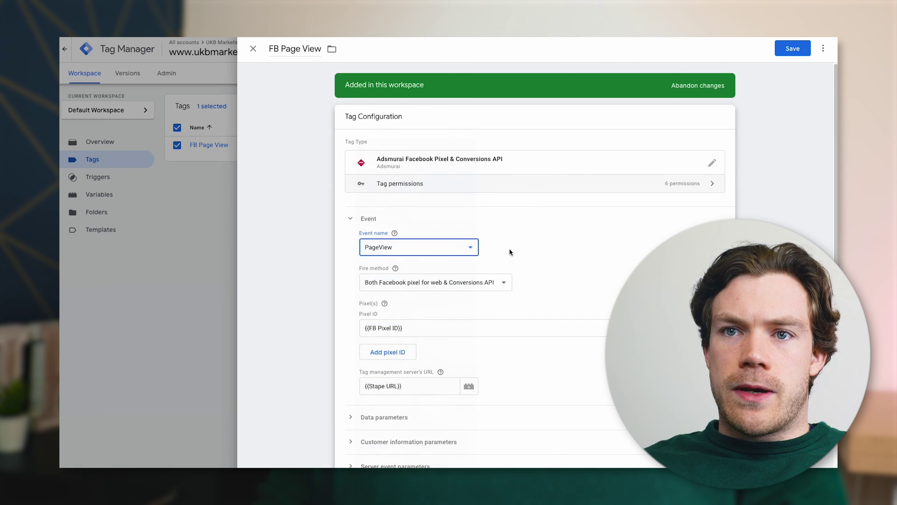
scroll(511, 251, "down", 2)
left_click(378, 247)
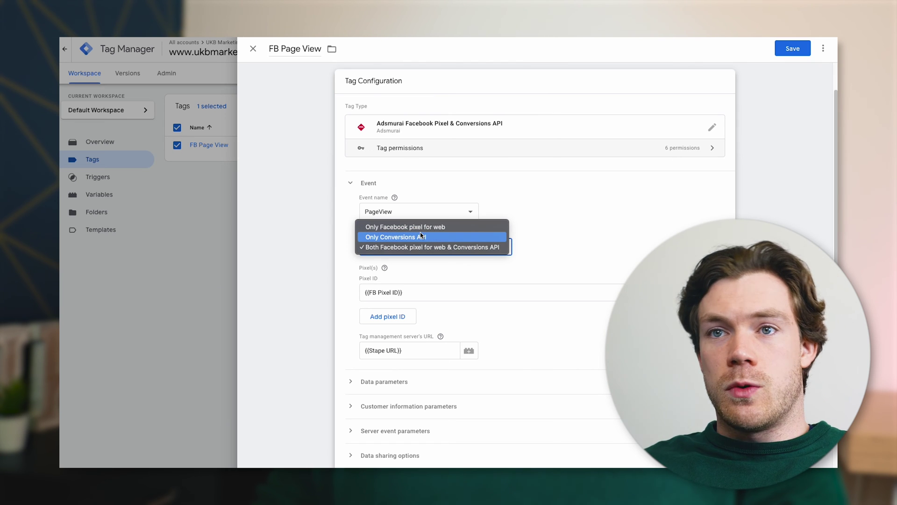
left_click(579, 248)
Review the Data parameters section, then expand Customer information parameters
scroll(445, 275, "down", 3)
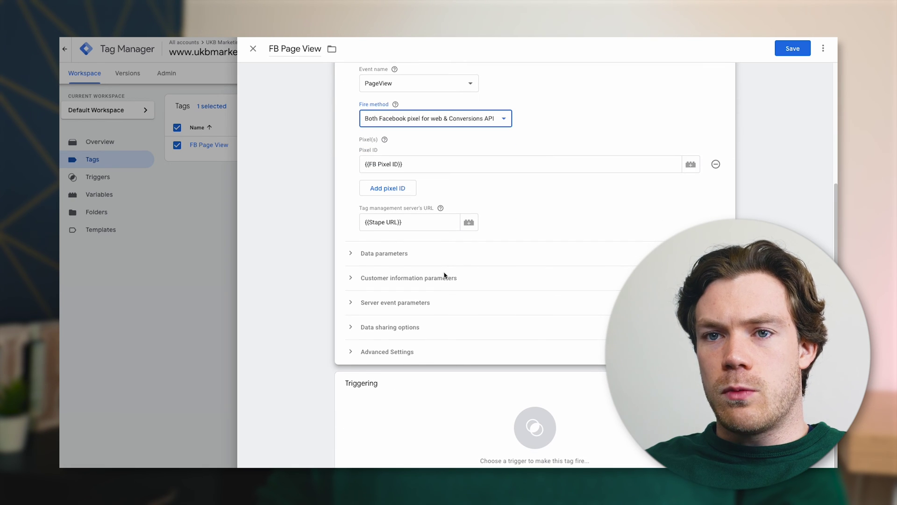
left_click(401, 255)
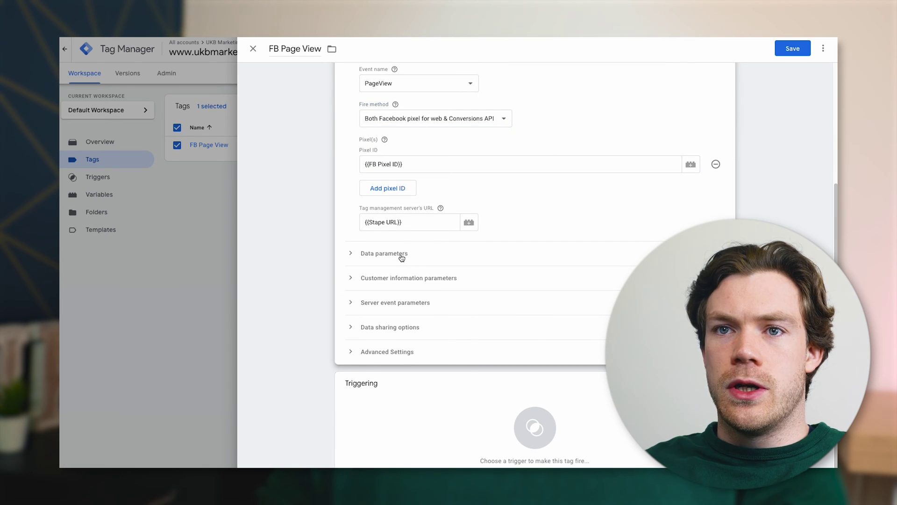
scroll(503, 318, "down", 7)
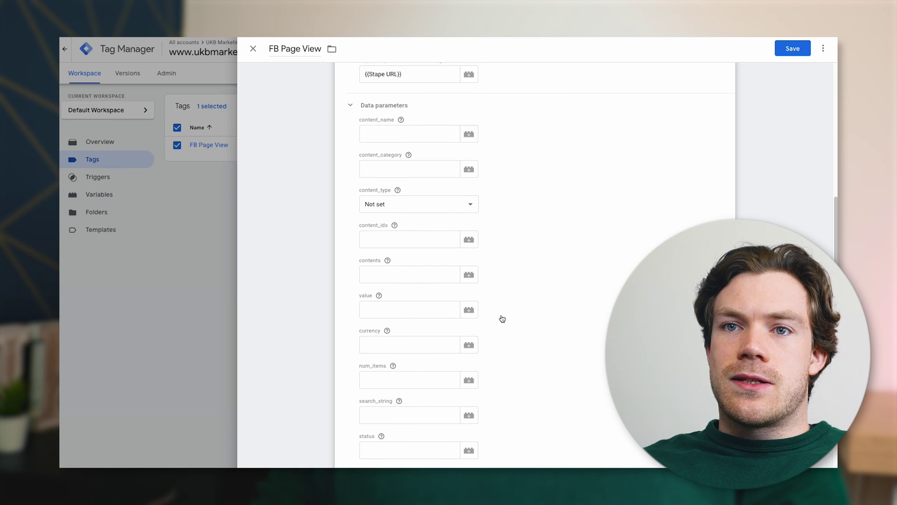
scroll(502, 319, "up", 8)
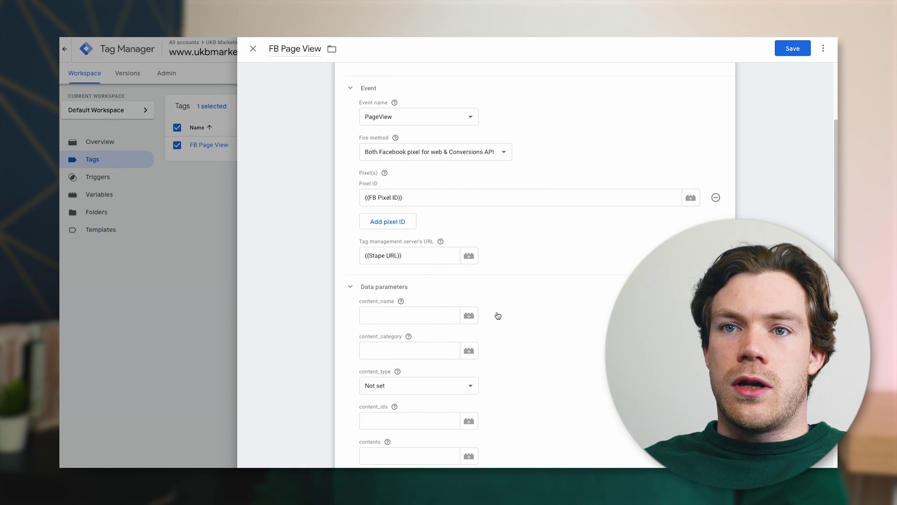
left_click(380, 285)
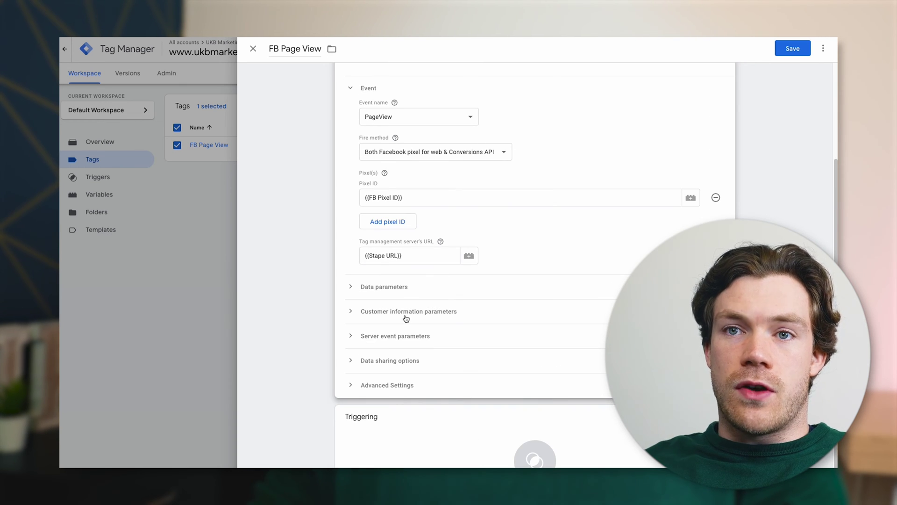
scroll(402, 316, "down", 1)
scroll(398, 318, "down", 1)
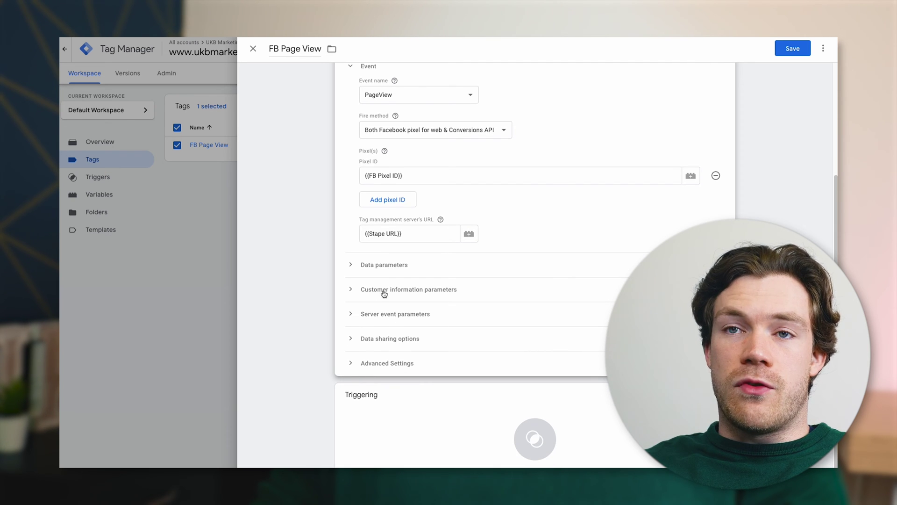
left_click(409, 290)
scroll(444, 315, "down", 3)
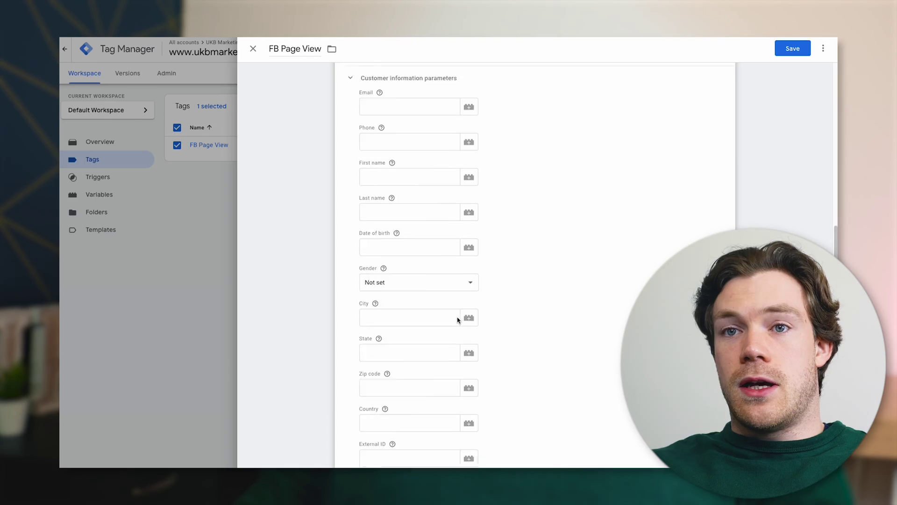
Collapse Customer information parameters and briefly review the Server event parameters section
scroll(458, 317, "down", 4)
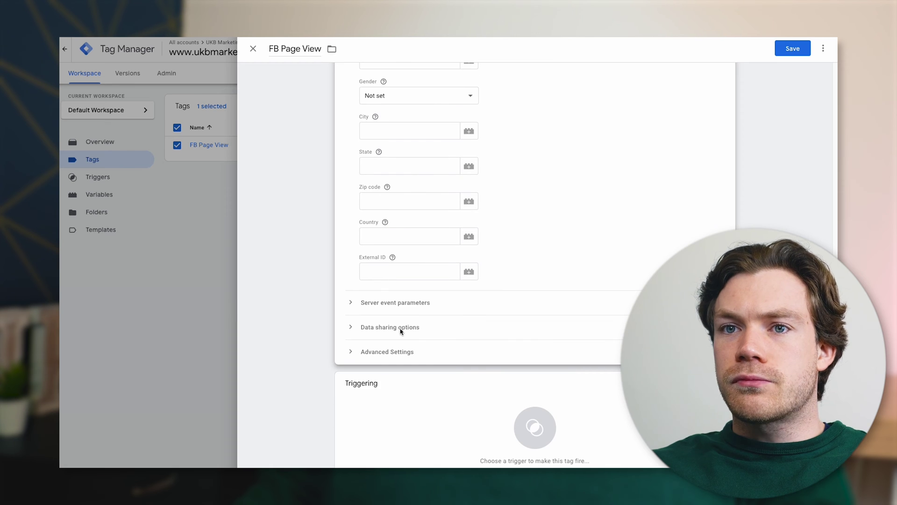
scroll(400, 330, "up", 7)
left_click(393, 244)
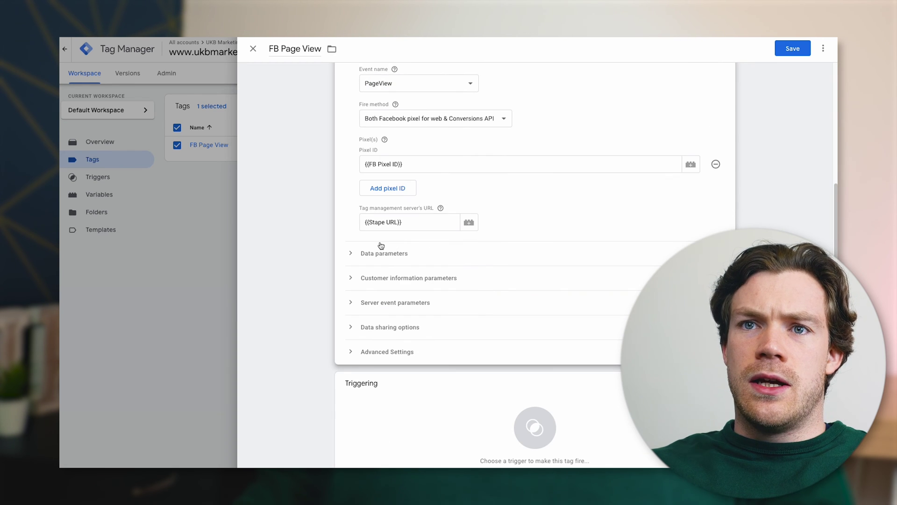
left_click(384, 302)
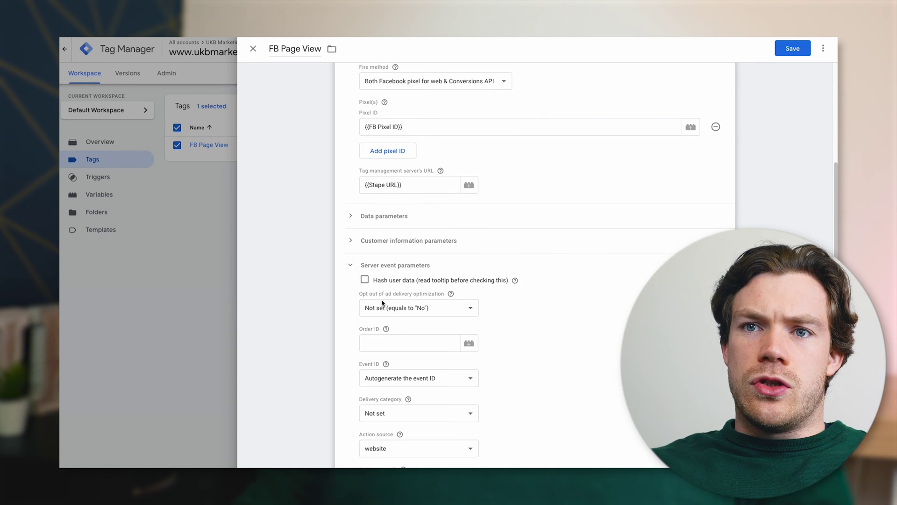
left_click(369, 266)
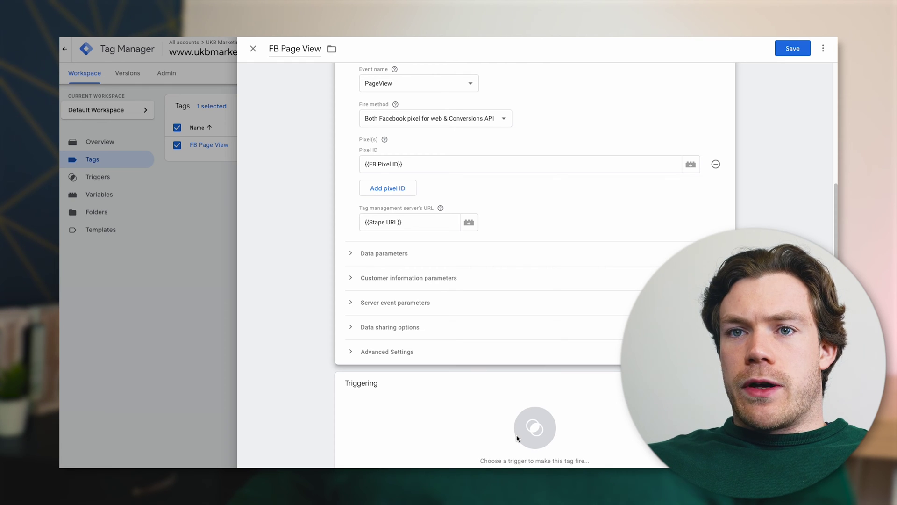
Set All Pages as the firing trigger, save FB Page View, and deselect it in the Tags list
left_click(497, 409)
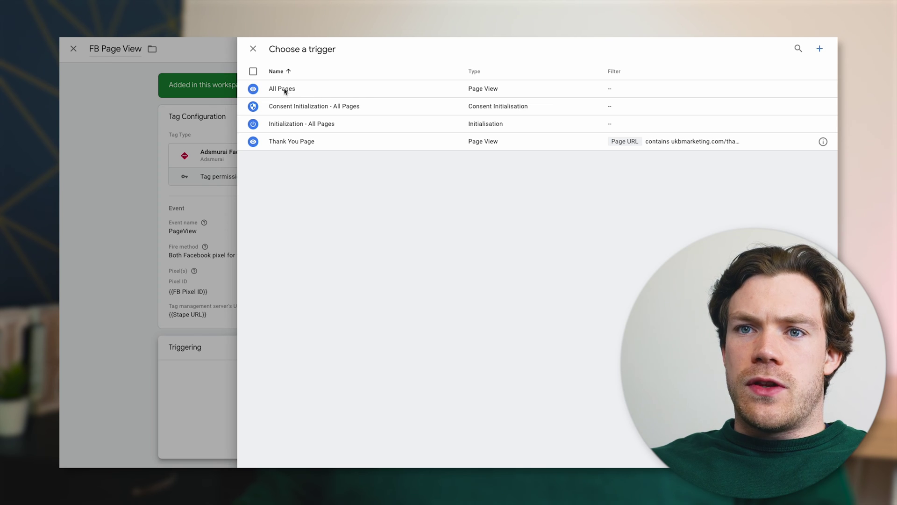
left_click(286, 90)
left_click(790, 49)
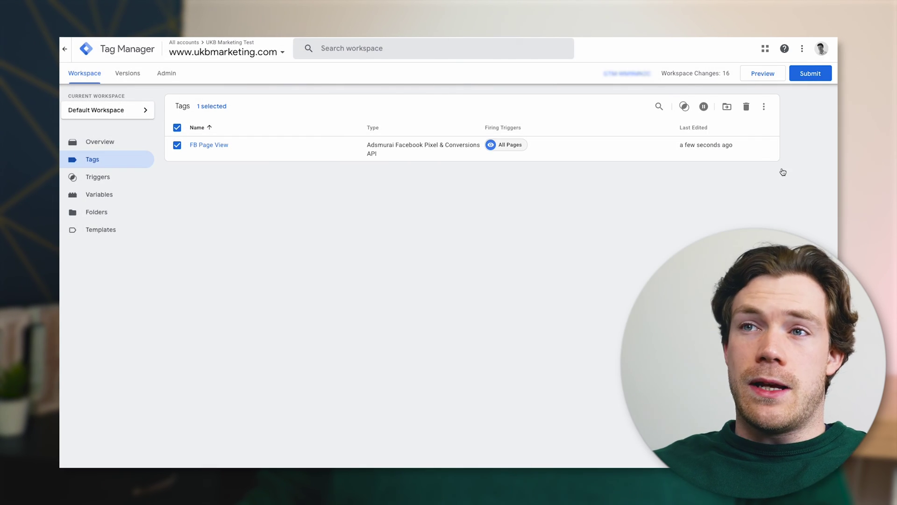
left_click(176, 146)
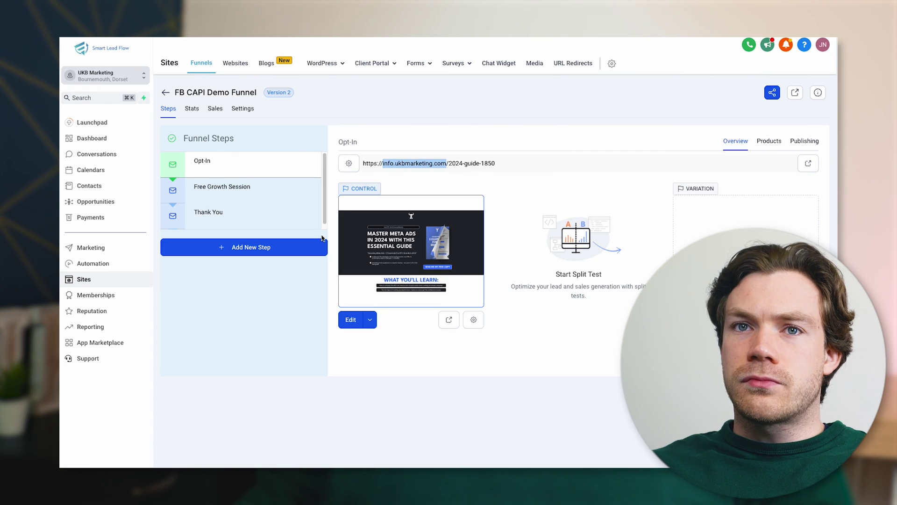
Browse the Opt-In, Free Growth Session and Thank You steps, then open the claim-1106 page live
left_click(466, 112)
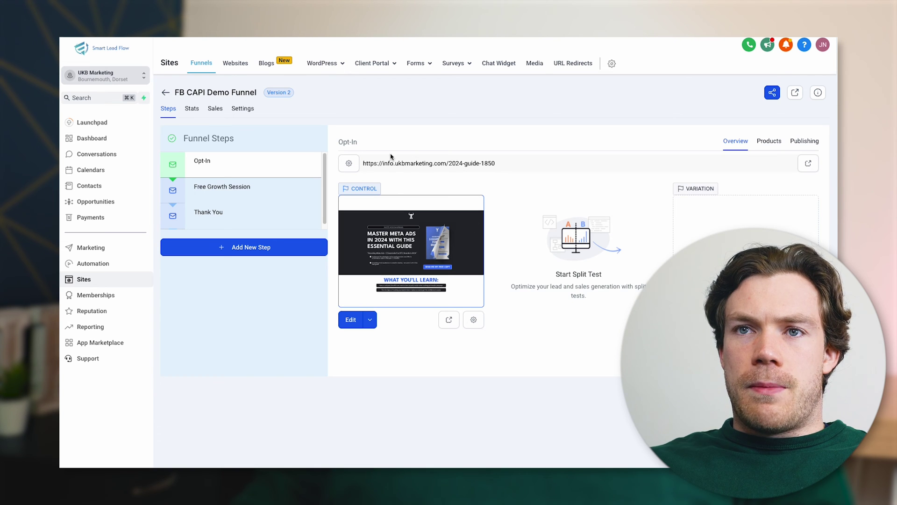
left_click(239, 192)
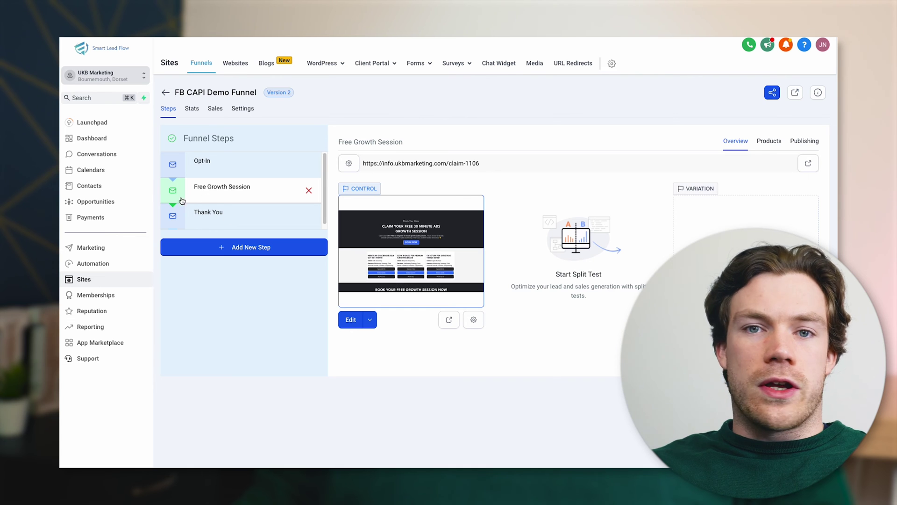
left_click(212, 221)
left_click(222, 201)
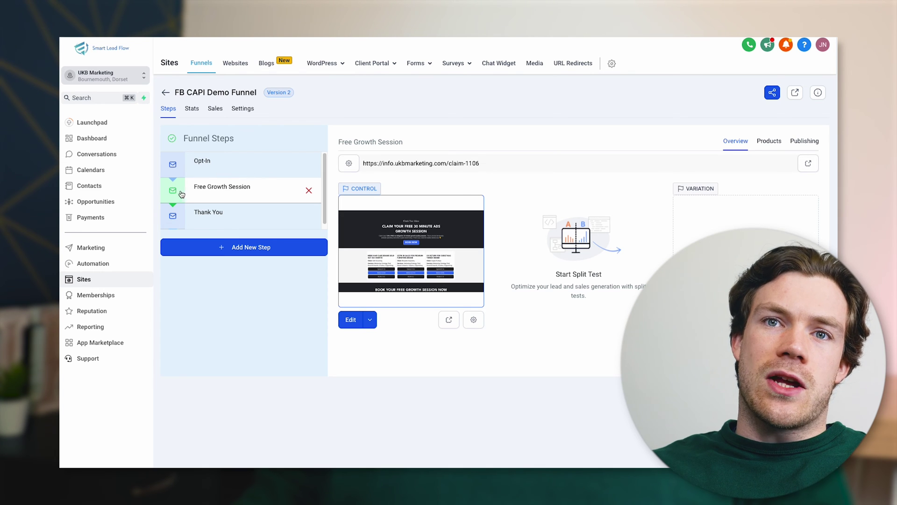
left_click(255, 218)
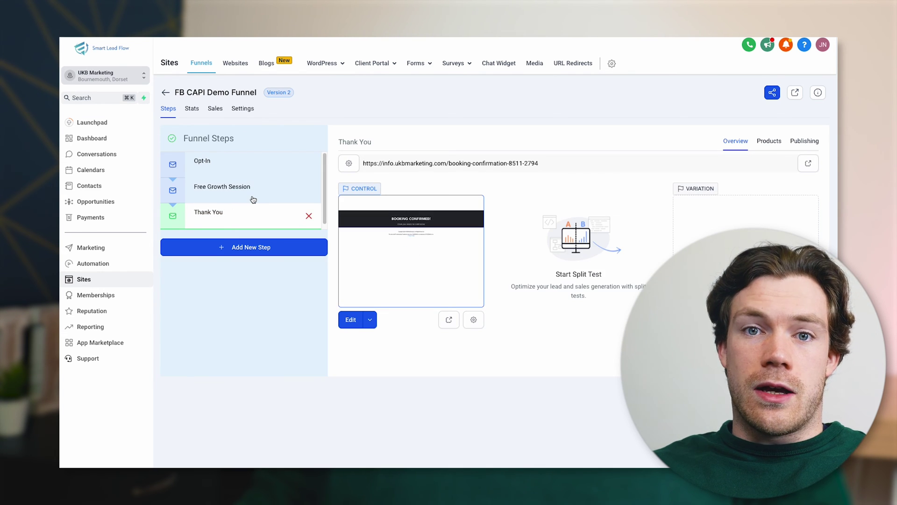
left_click(253, 200)
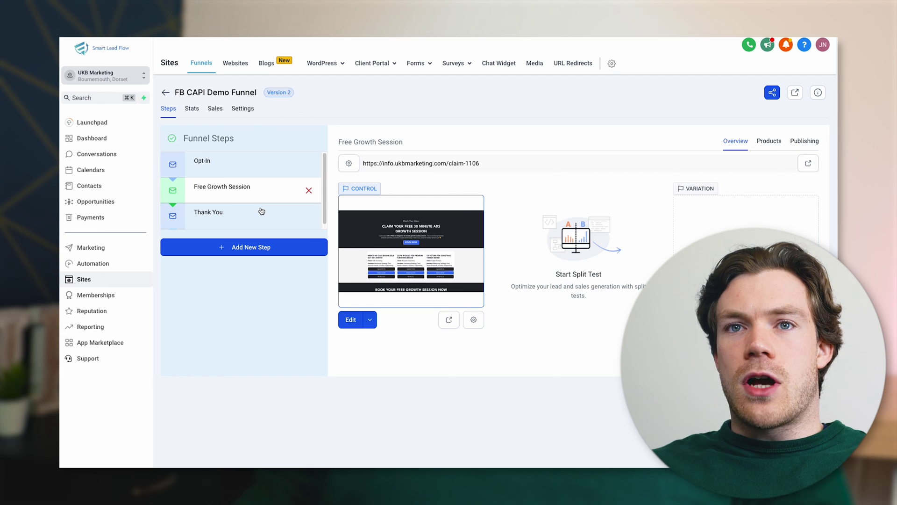
left_click(257, 172)
left_click(257, 191)
left_click(256, 215)
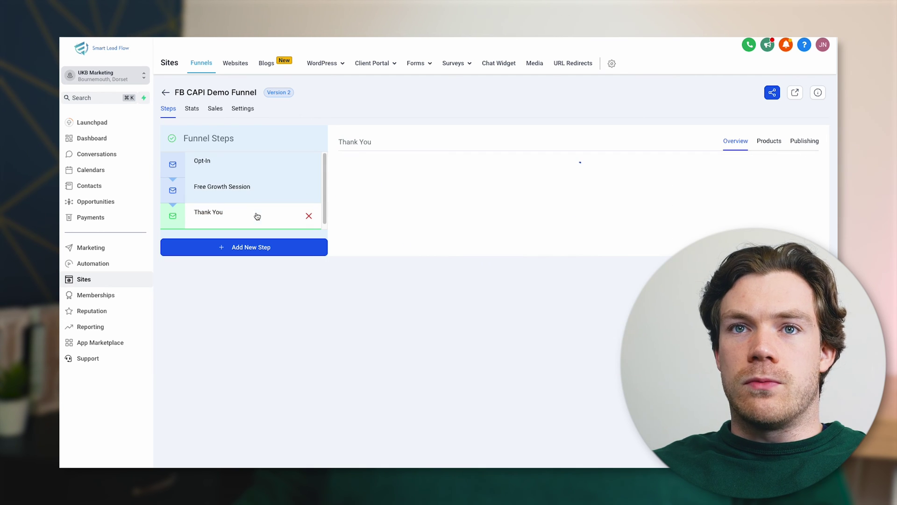
left_click(241, 193)
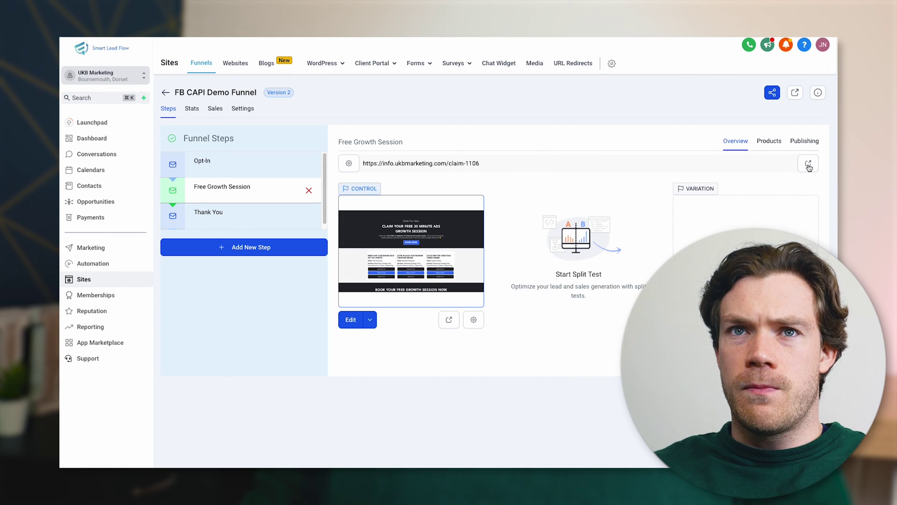
left_click(809, 164)
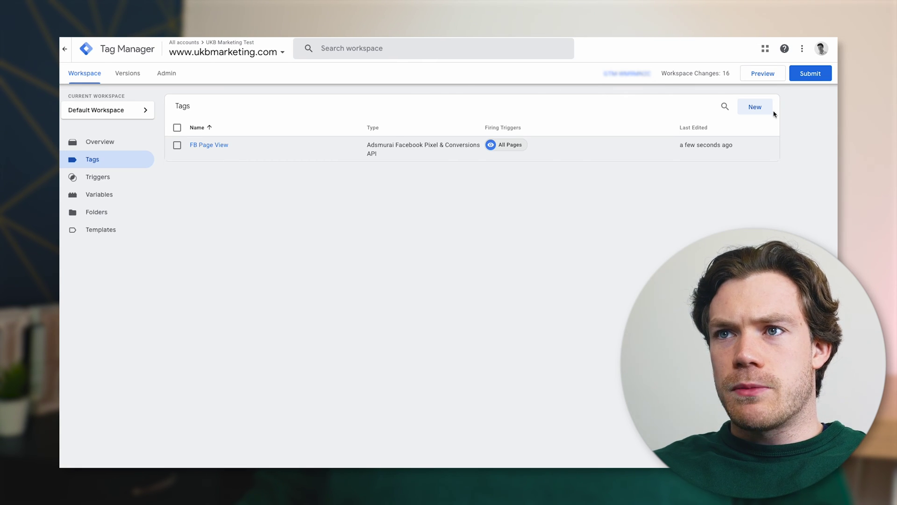
Start a new FB tag of the Adsmurai Facebook Pixel & Conversions API type with event Lead
left_click(755, 107)
left_click(299, 49)
key("ctrl+a")
type("FB")
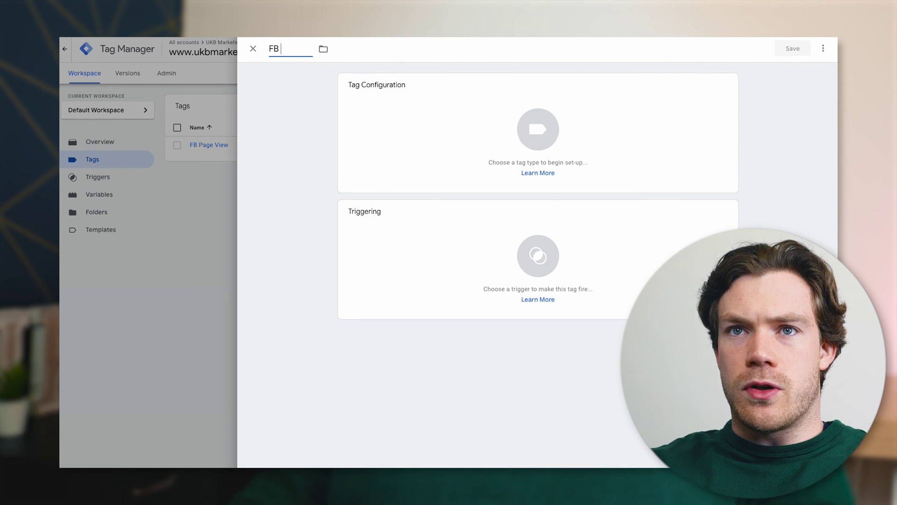
left_click(477, 117)
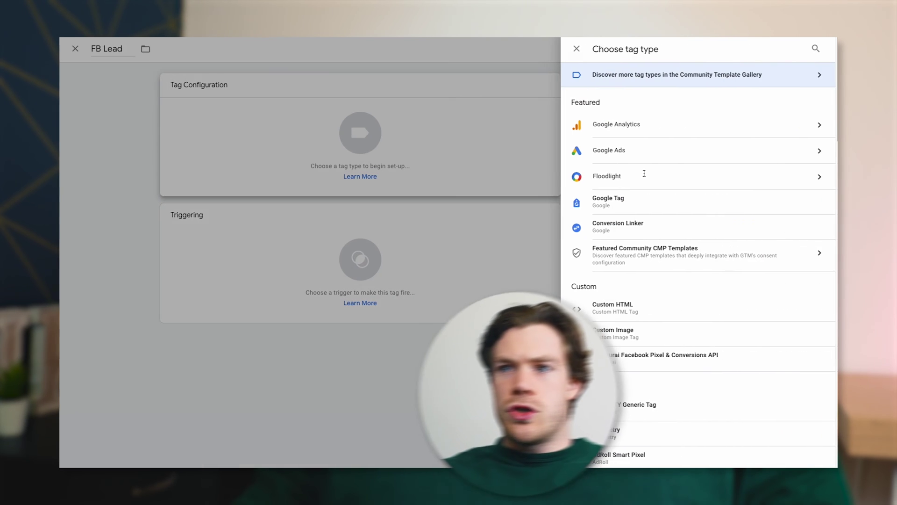
left_click(630, 358)
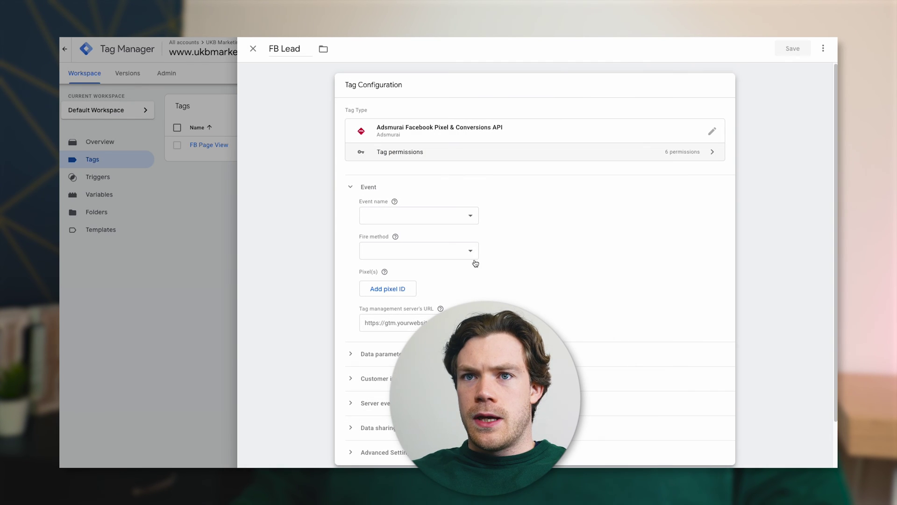
left_click(408, 215)
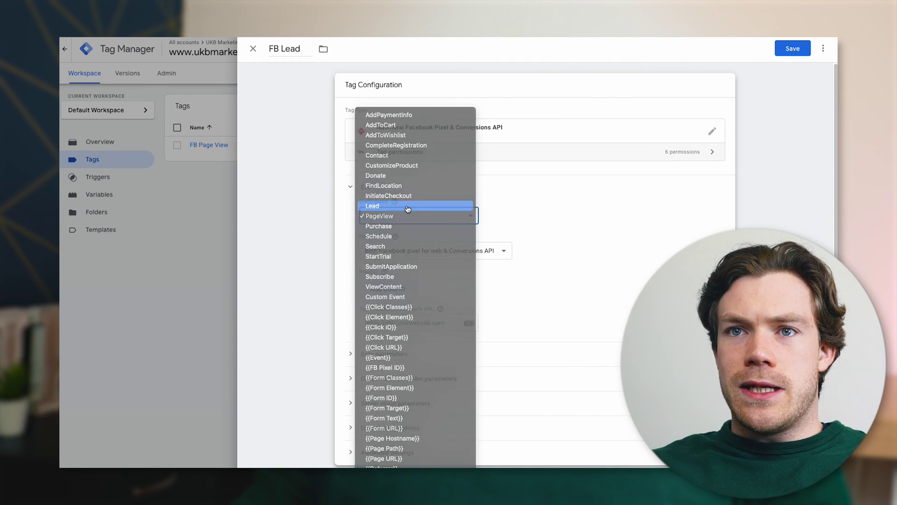
left_click(406, 206)
Set the Pixel ID to {{FB Pixel ID}} and the server URL to {{Stape URL}}
scroll(540, 249, "down", 1)
left_click(396, 217)
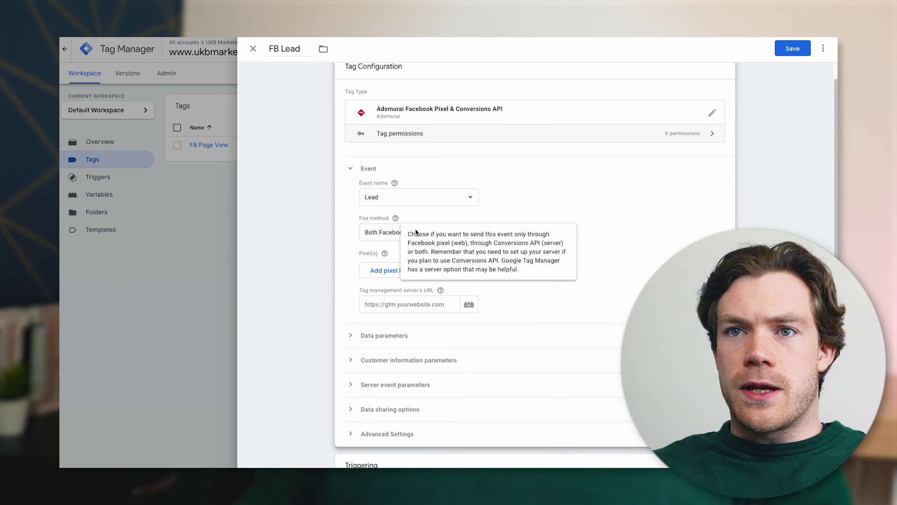
scroll(342, 240, "down", 1)
scroll(371, 262, "down", 1)
left_click(397, 247)
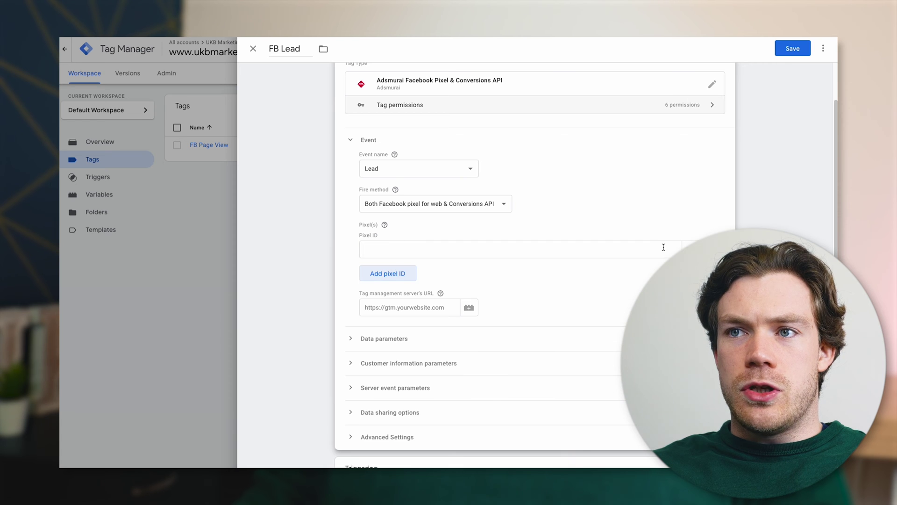
left_click(691, 249)
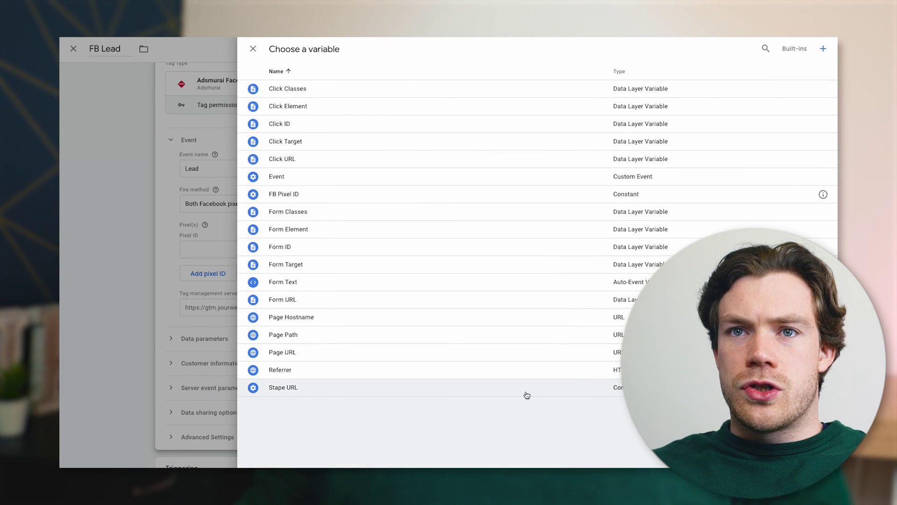
left_click(430, 199)
scroll(405, 327, "down", 1)
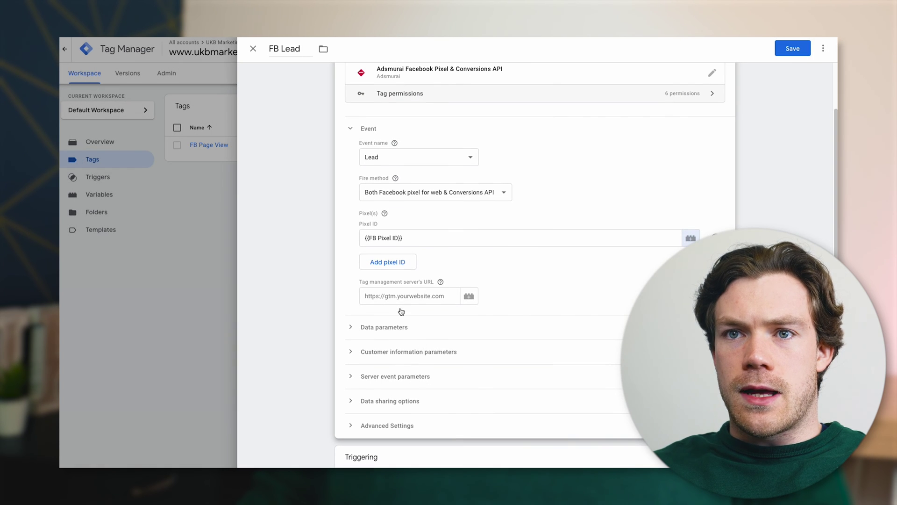
left_click(469, 296)
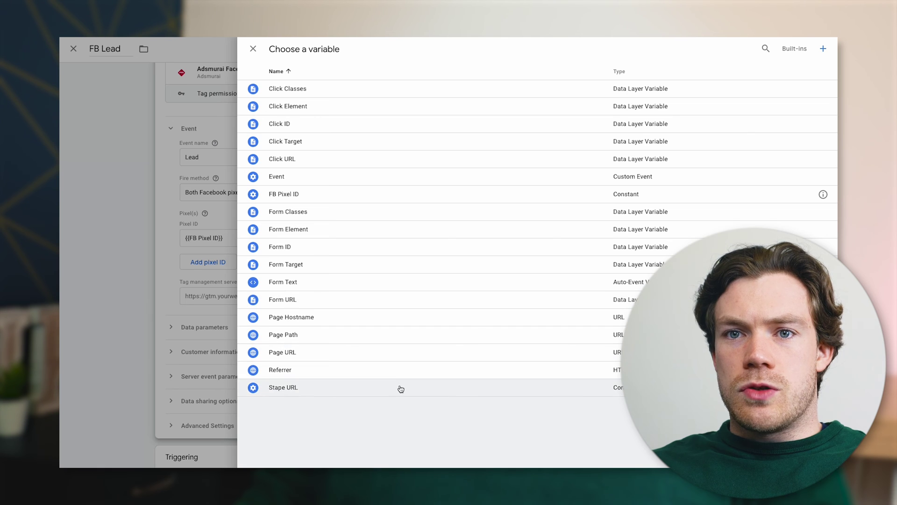
left_click(400, 388)
scroll(425, 327, "down", 2)
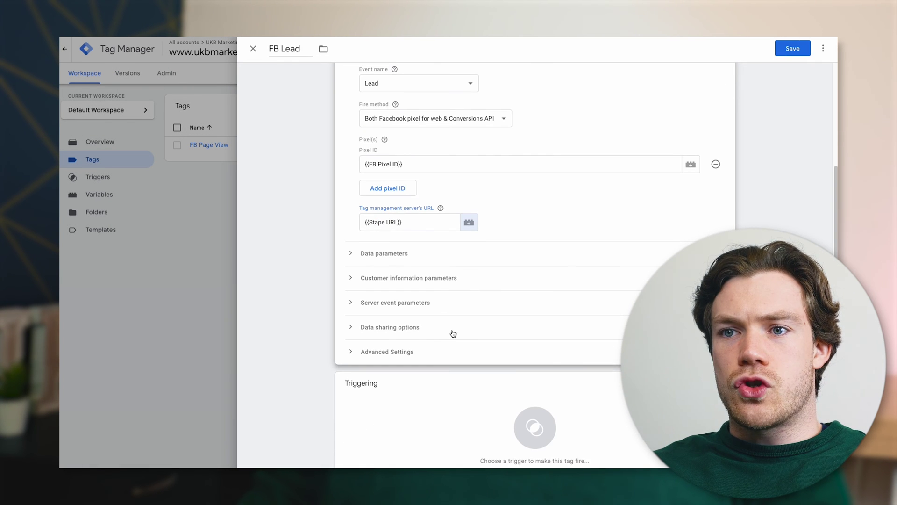
Create a new Page View trigger named Funnel Page 2 (Lead Trigger)
left_click(542, 423)
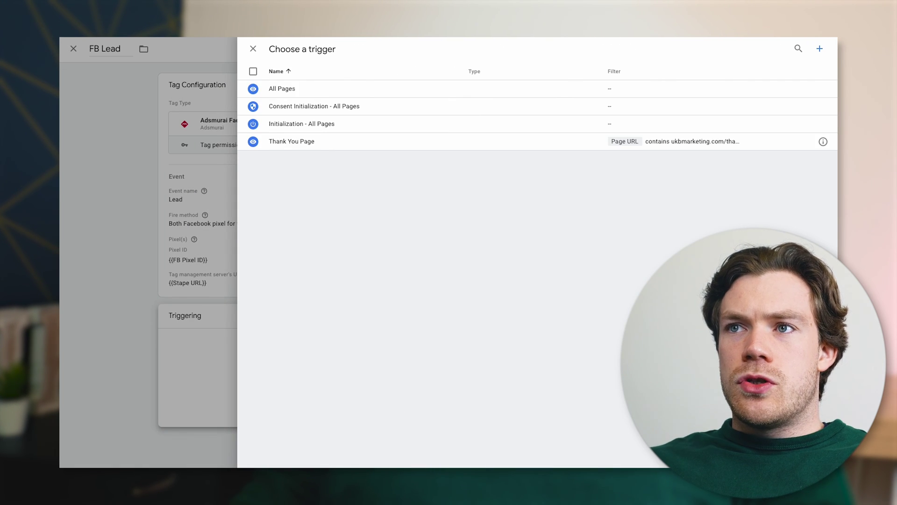
left_click(821, 51)
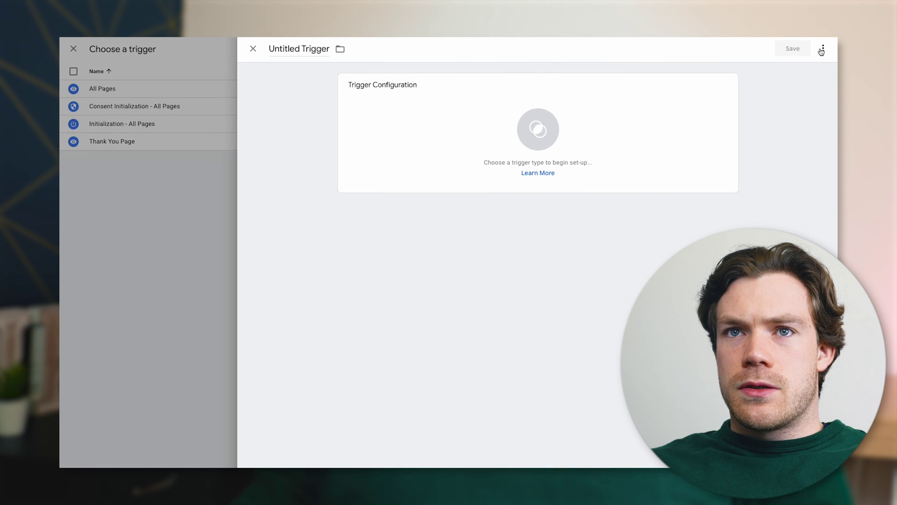
left_click(293, 48)
type("Fu")
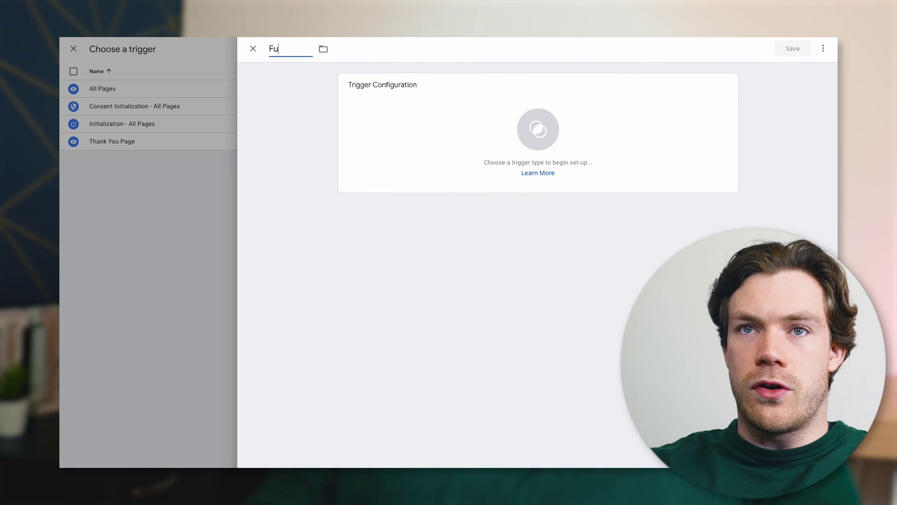
type("nnel Page")
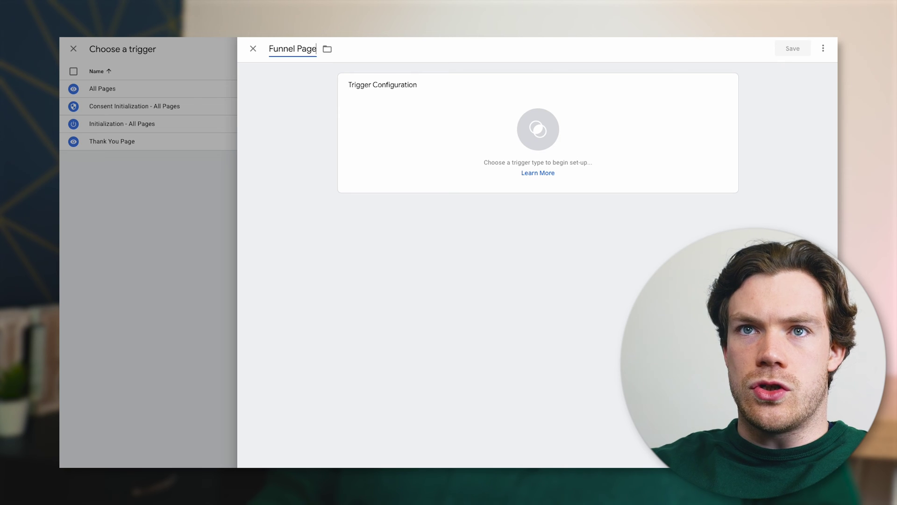
type(" 2 (Lead Trigger)")
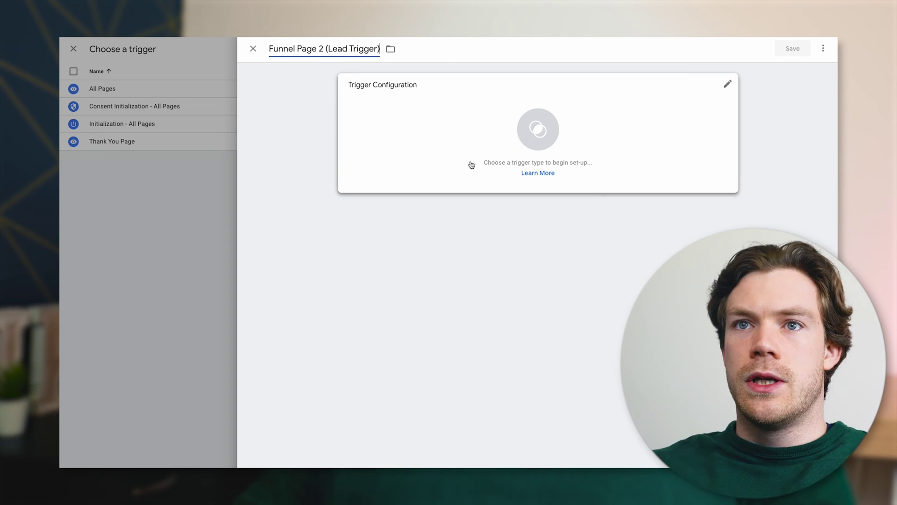
left_click(498, 136)
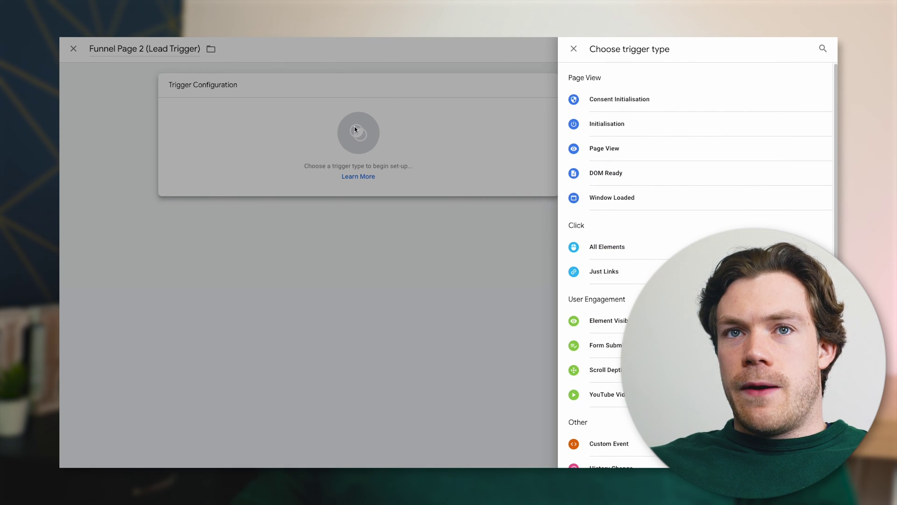
left_click(643, 148)
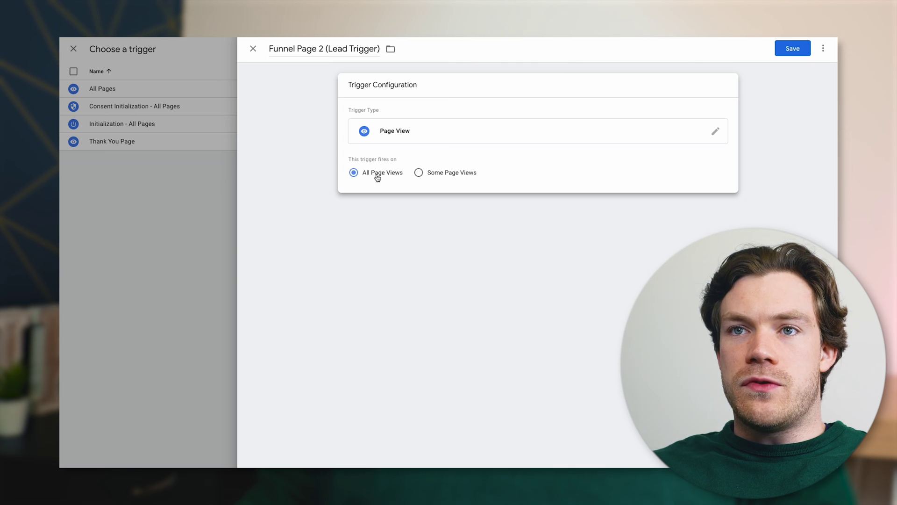
Limit it to Page URL containing the pasted claim page URL, then save trigger and FB Lead tag
left_click(442, 176)
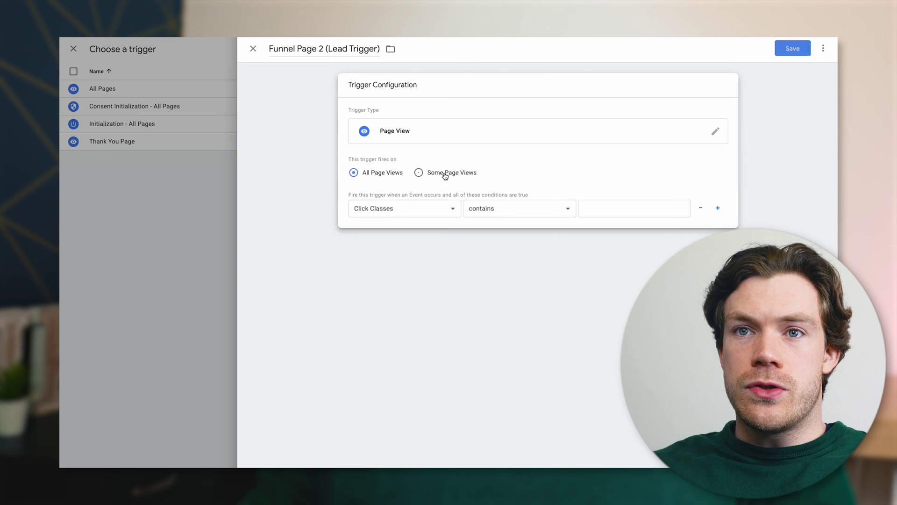
left_click(421, 209)
left_click(430, 364)
left_click(618, 209)
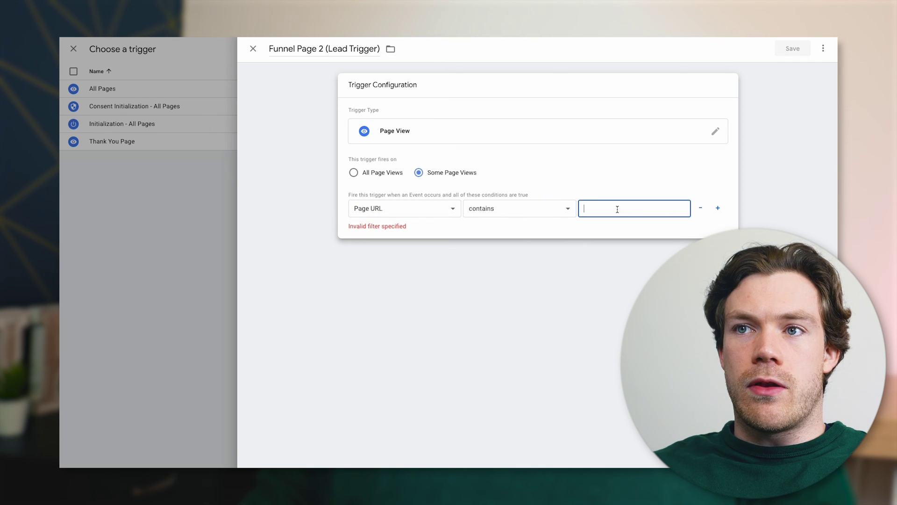
type("info.ukbmarketing.com/claim-1106")
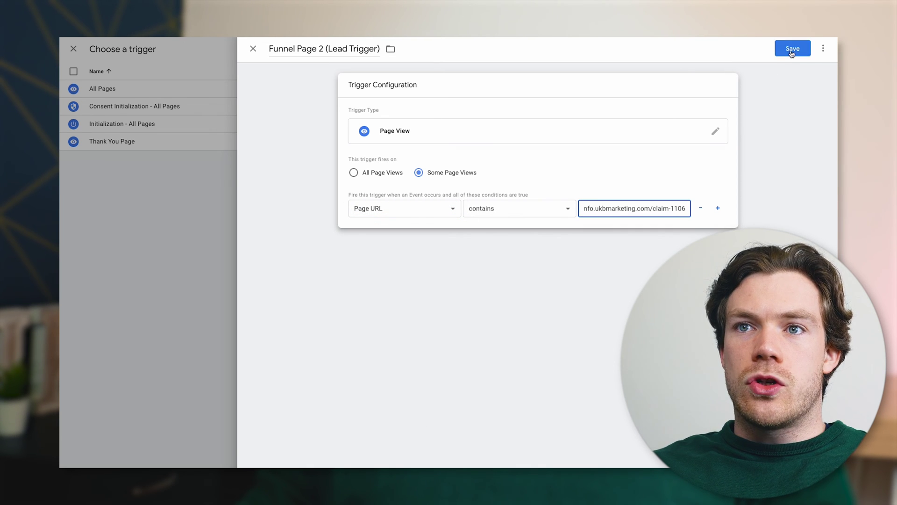
left_click(790, 47)
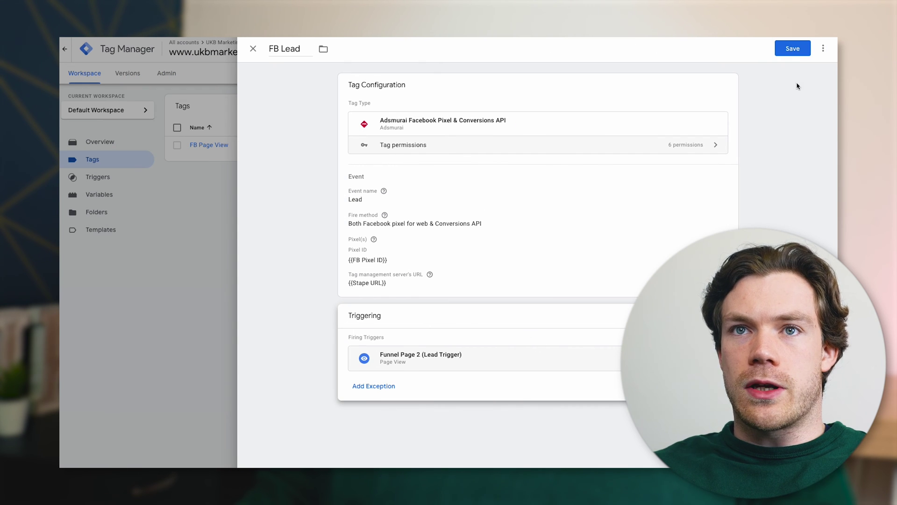
left_click(794, 51)
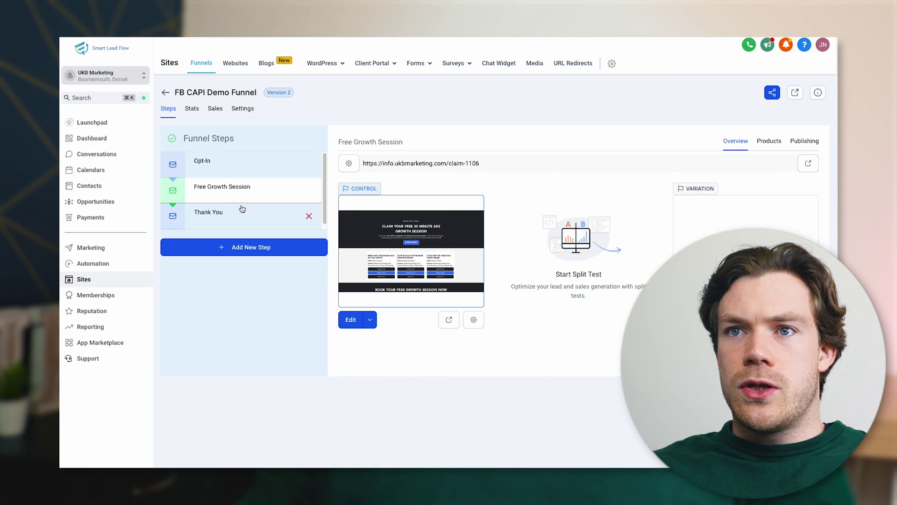
Open the Thank You funnel step and copy its booking-confirmation-8511-2794 page URL
left_click(242, 208)
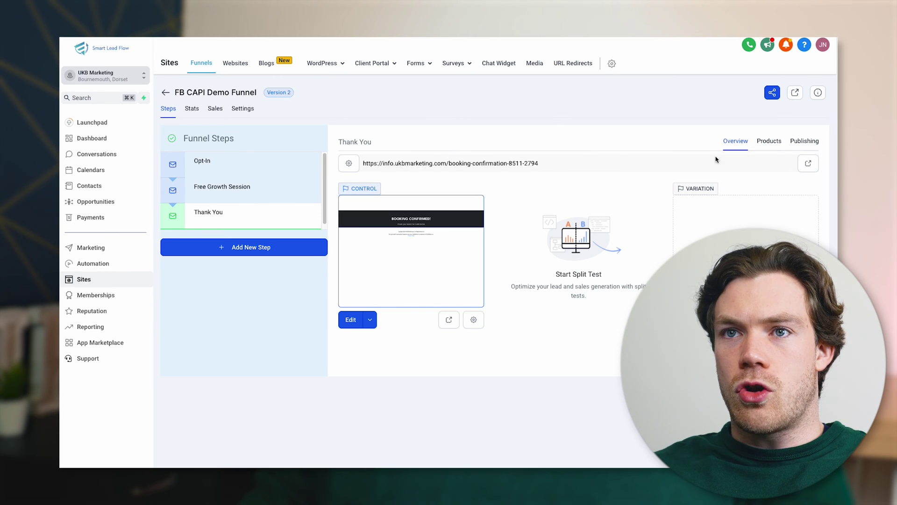
triple_click(483, 163)
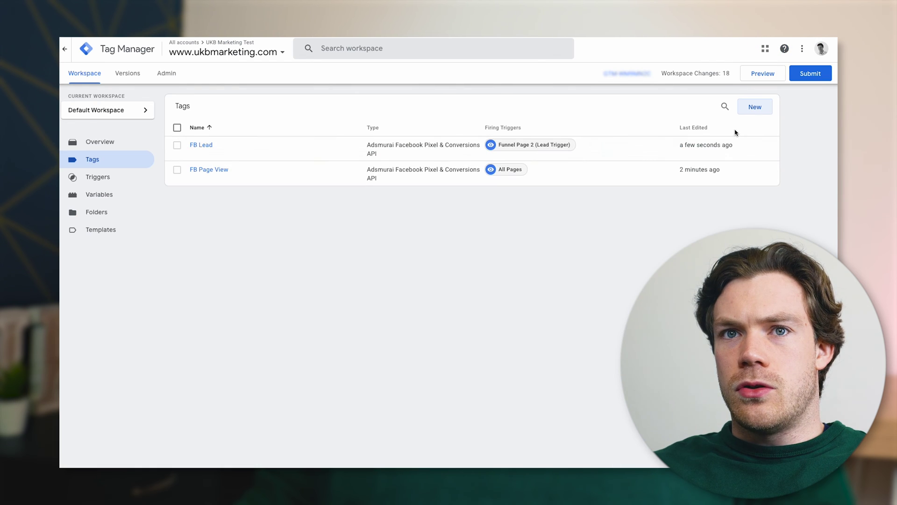
left_click(753, 104)
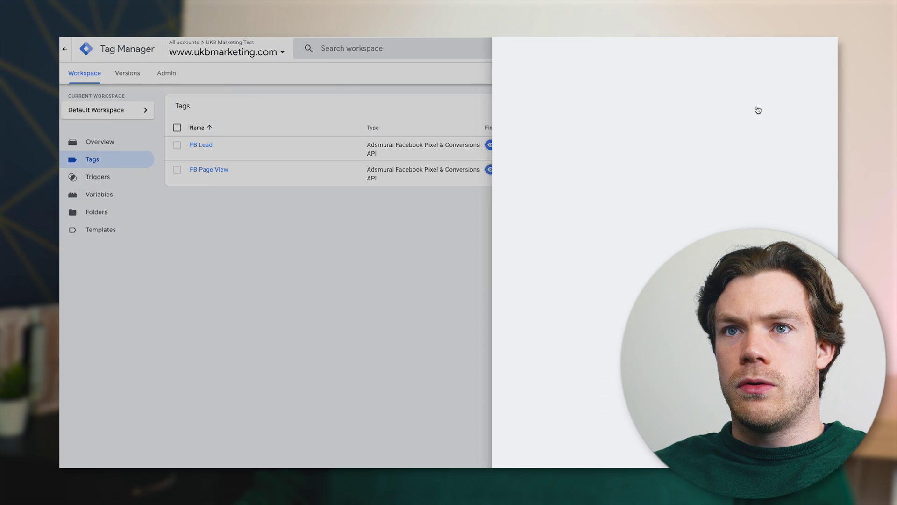
Name the new tag FB Schedule, using the Adsmurai Pixel & Conversions API type with event Schedule
left_click(292, 48)
type("FB ")
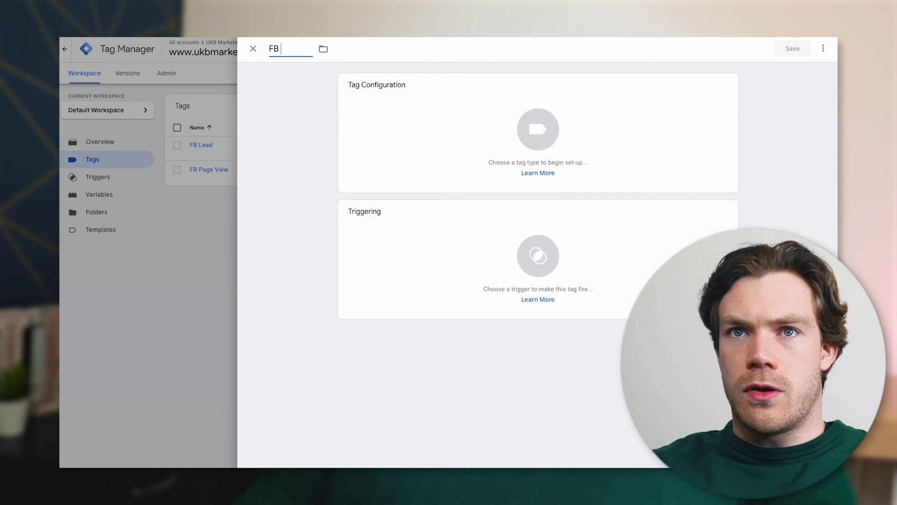
type("Schedule")
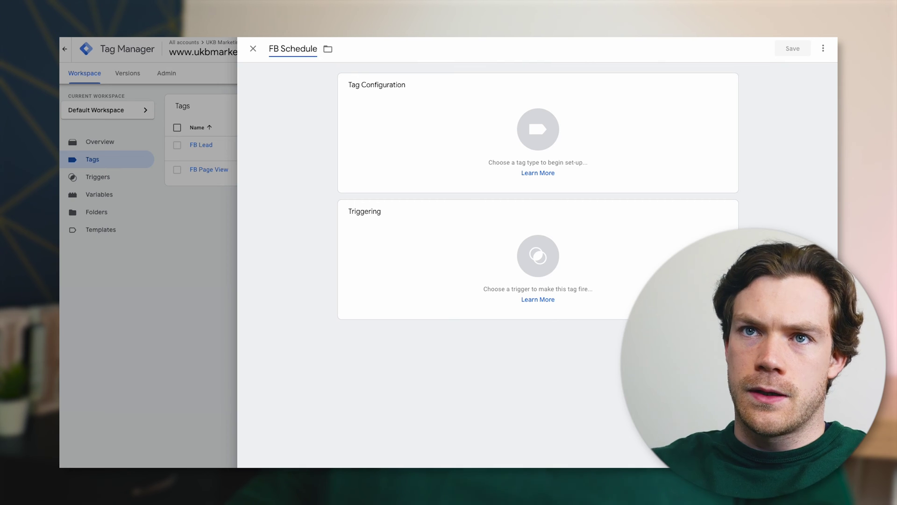
left_click(563, 125)
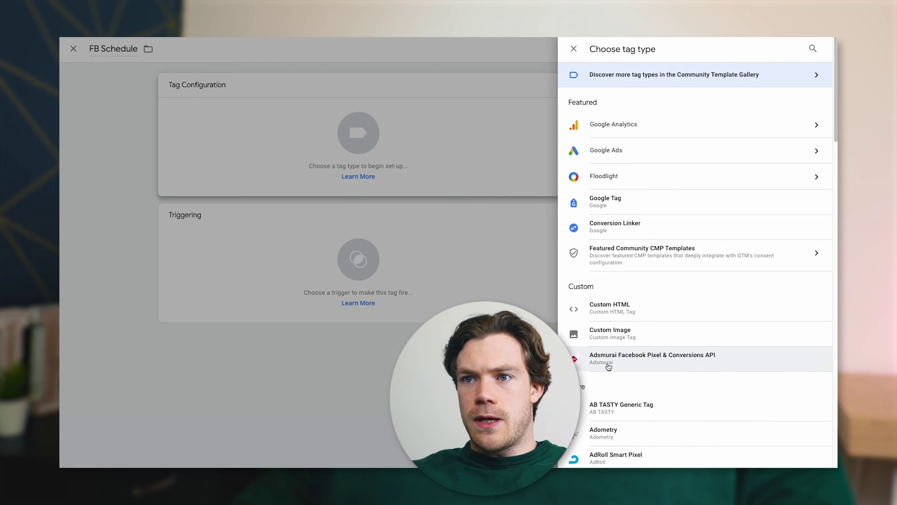
left_click(607, 360)
left_click(420, 215)
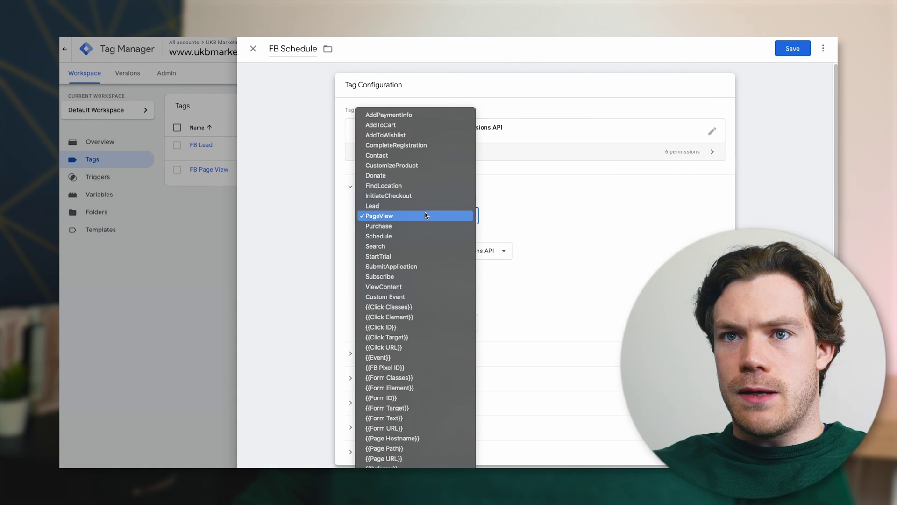
left_click(421, 236)
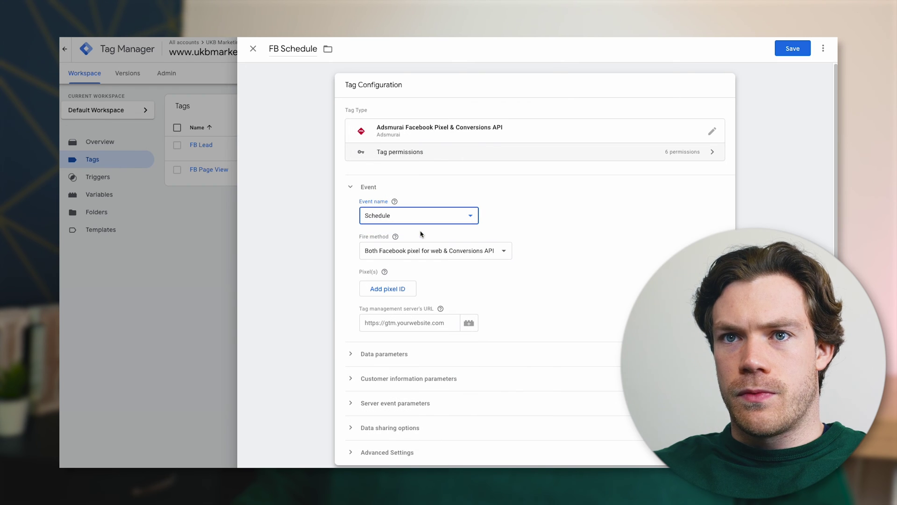
Set the Pixel ID to {{FB Pixel ID}} and the server URL to {{Stape URL}}
left_click(395, 291)
left_click(693, 297)
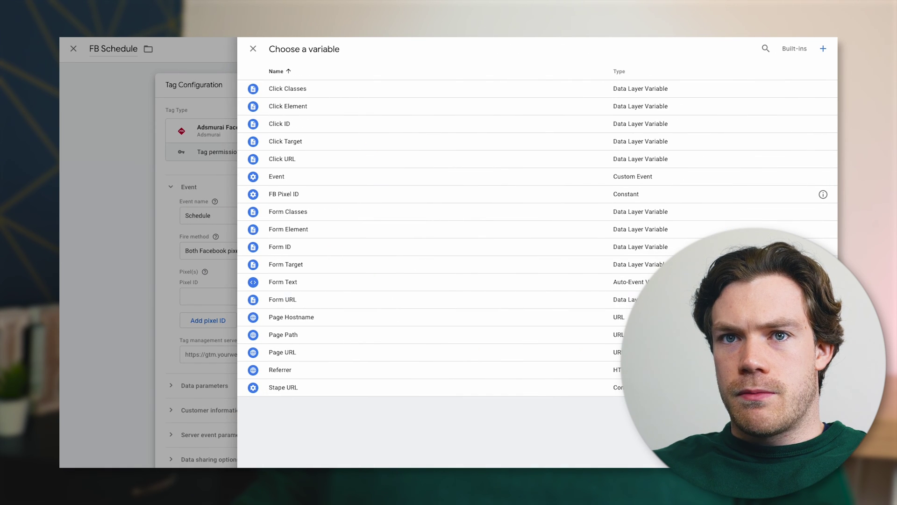
left_click(408, 190)
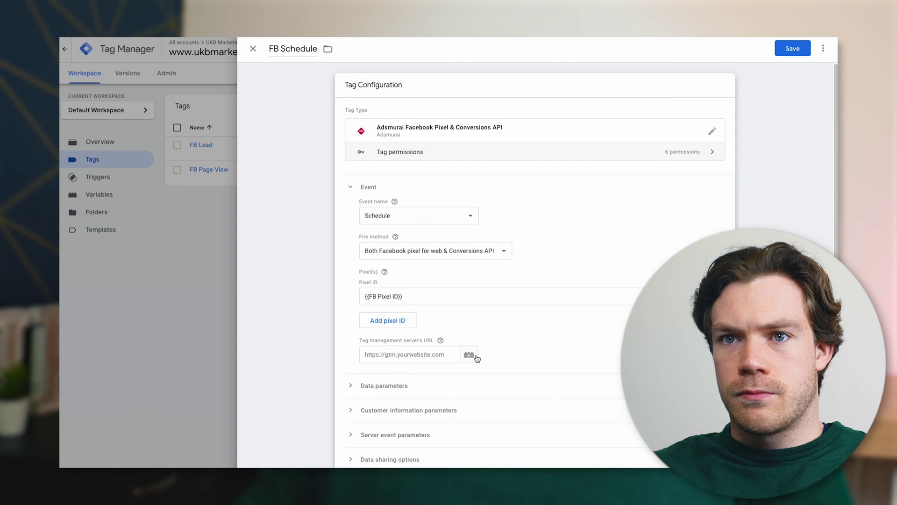
left_click(467, 344)
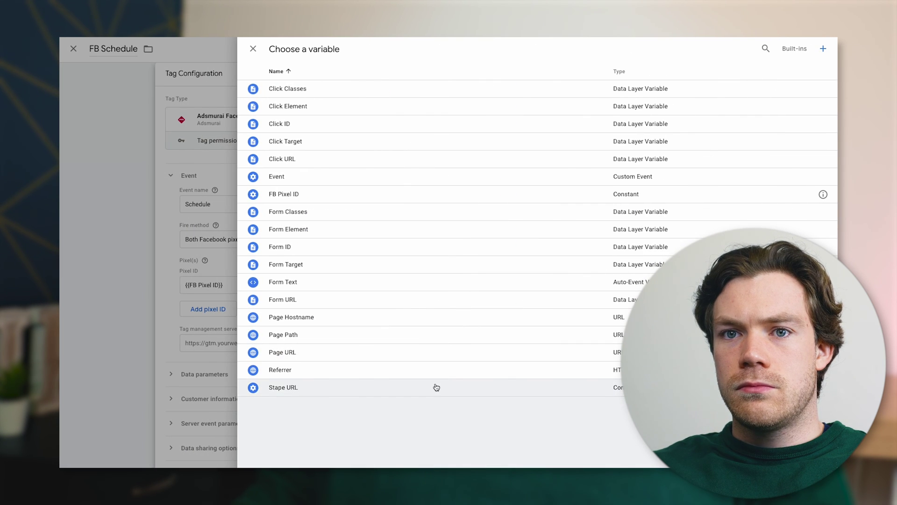
left_click(435, 386)
scroll(467, 365, "down", 1)
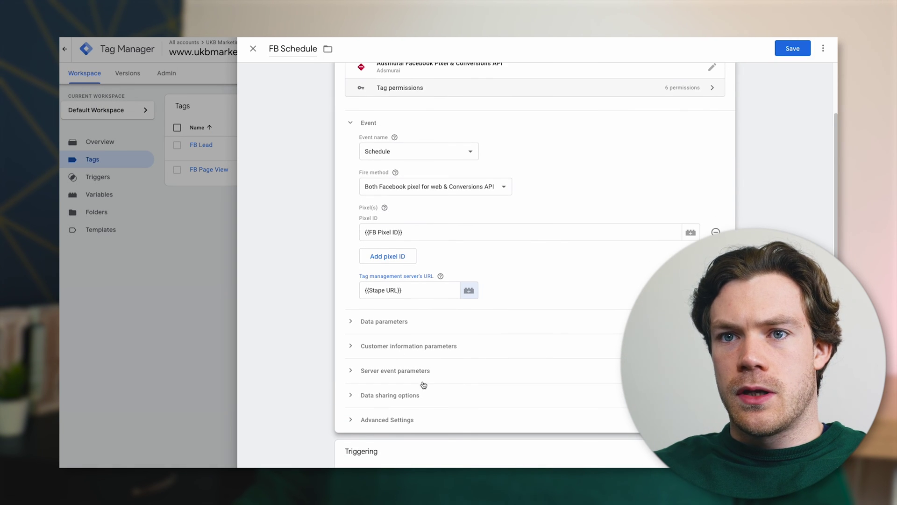
left_click(495, 456)
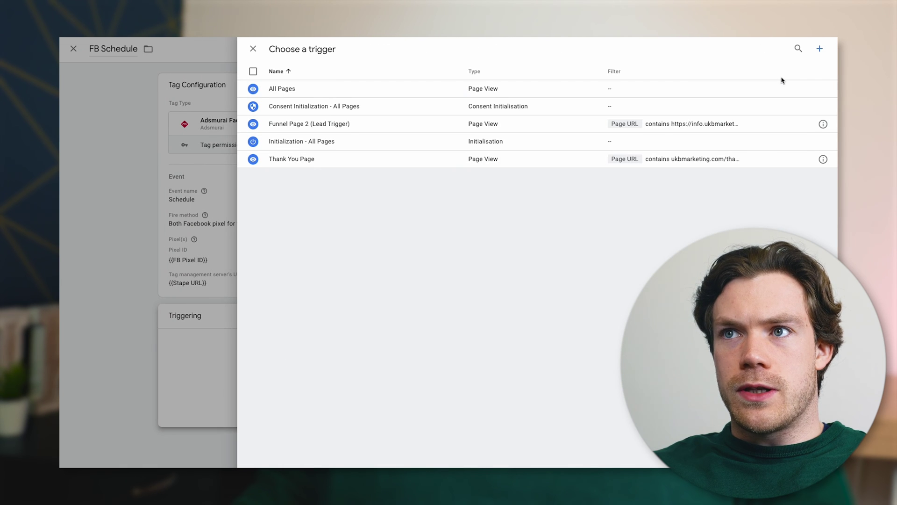
Create a new Page View trigger named Funnel Page 3 (Schedule Trigger)
left_click(821, 55)
left_click(294, 49)
type("Fu")
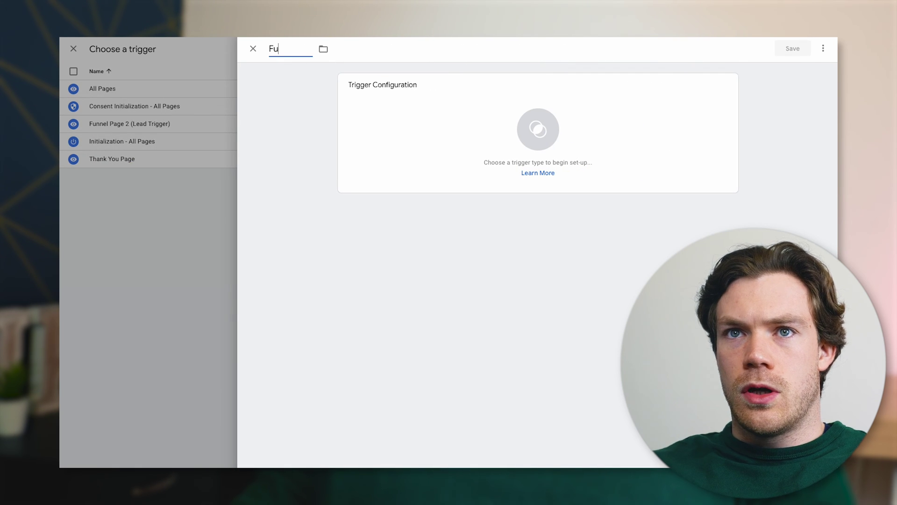
type("nnel Page 3 (SChe")
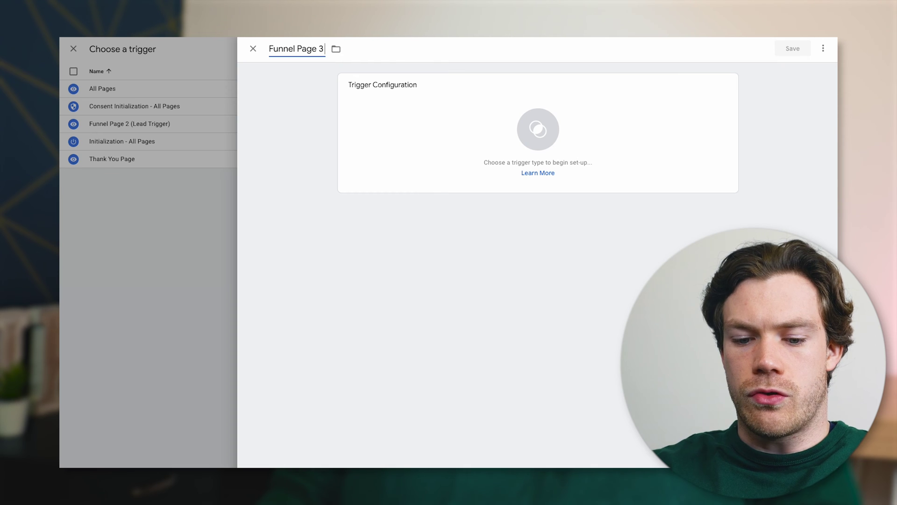
key("BackSpace")
key("BackSpace")
key("BackSpace")
type("chedu")
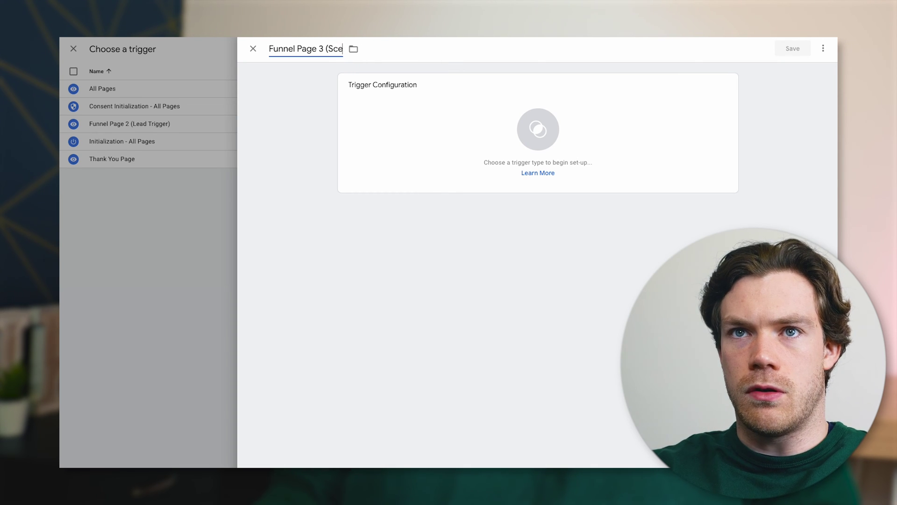
type("le Trigger)")
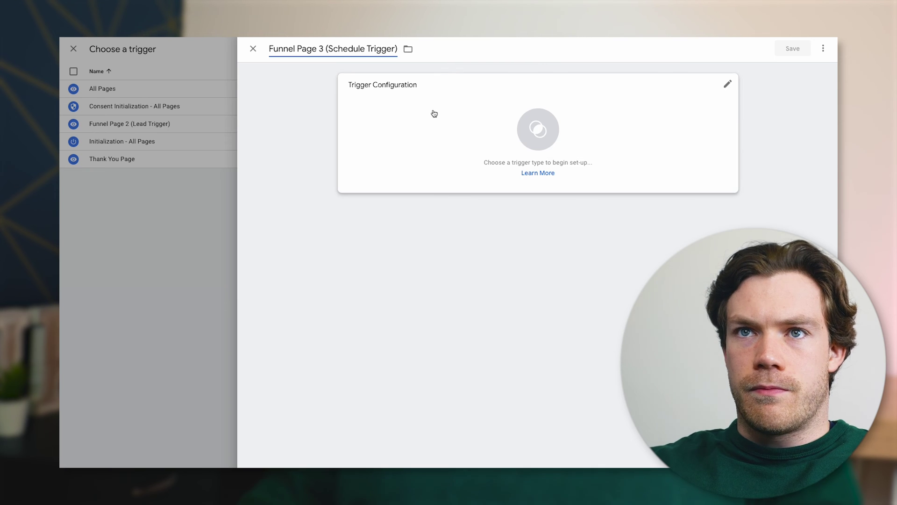
left_click(482, 118)
left_click(627, 150)
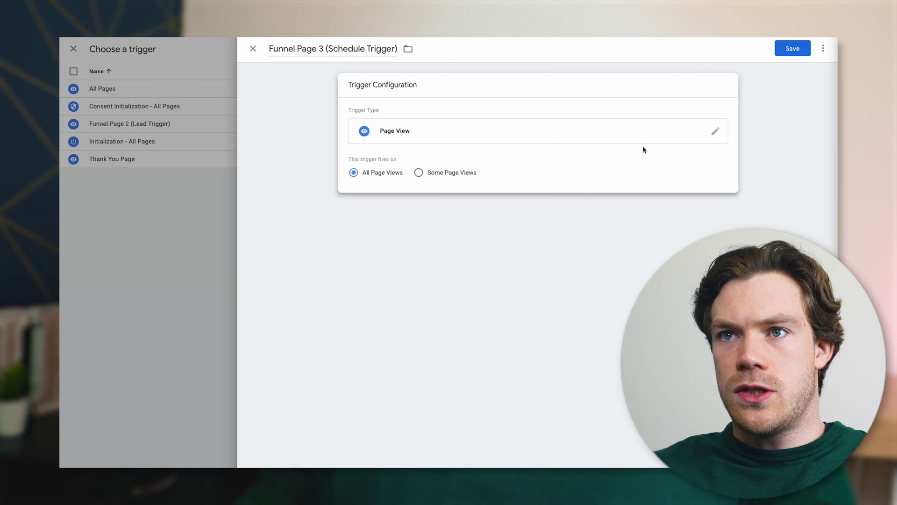
Limit it to Page URL containing the booking-confirmation URL, then save trigger and FB Schedule tag
left_click(419, 173)
left_click(414, 208)
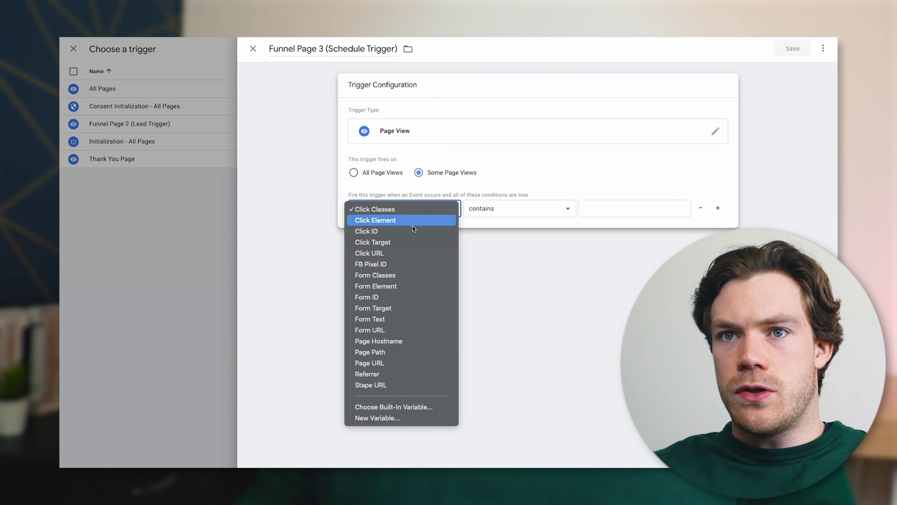
left_click(416, 363)
left_click(601, 208)
key("ctrl+v")
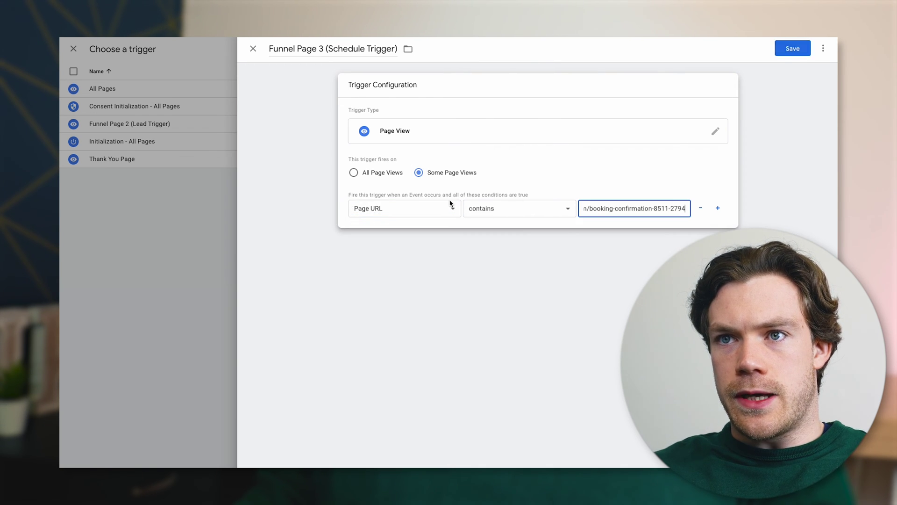
left_click(808, 52)
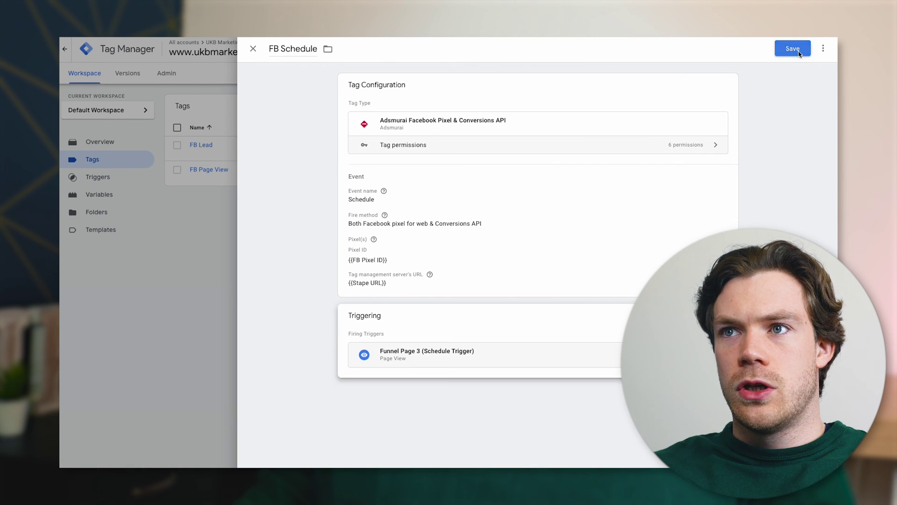
left_click(800, 53)
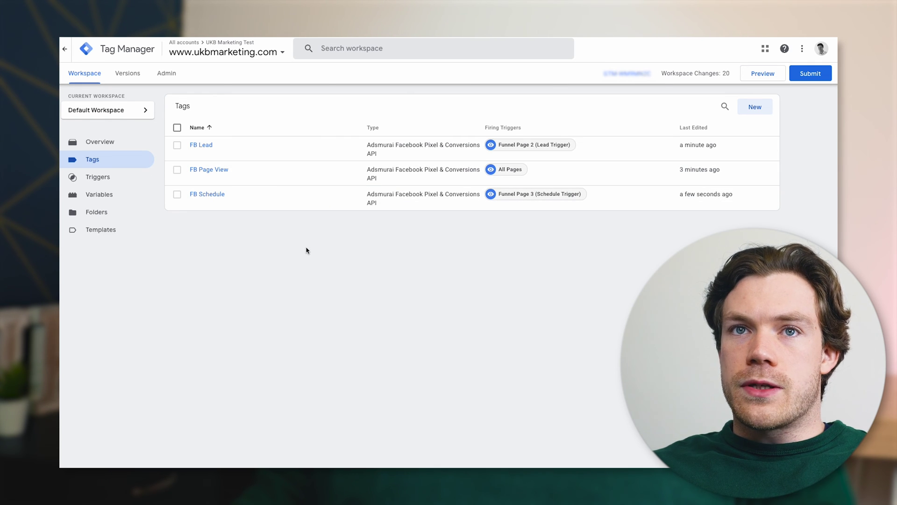
left_click(230, 52)
In the UKB Server container, create an AdsMurai client of the Adsmurai Facebook Conversions API Client type
left_click(194, 121)
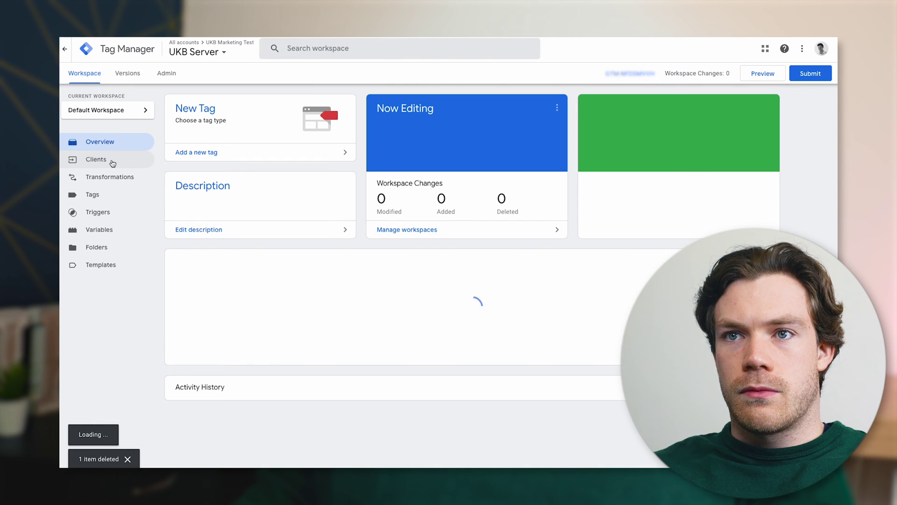
left_click(112, 163)
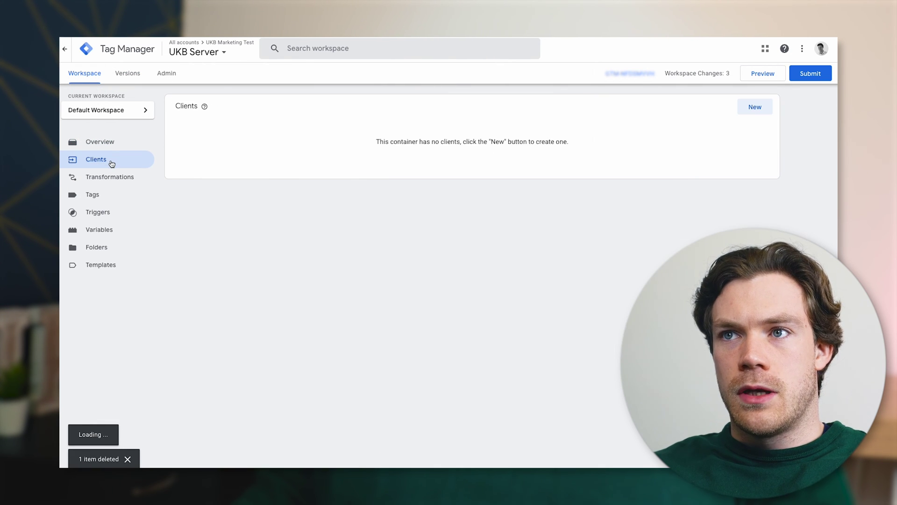
left_click(754, 109)
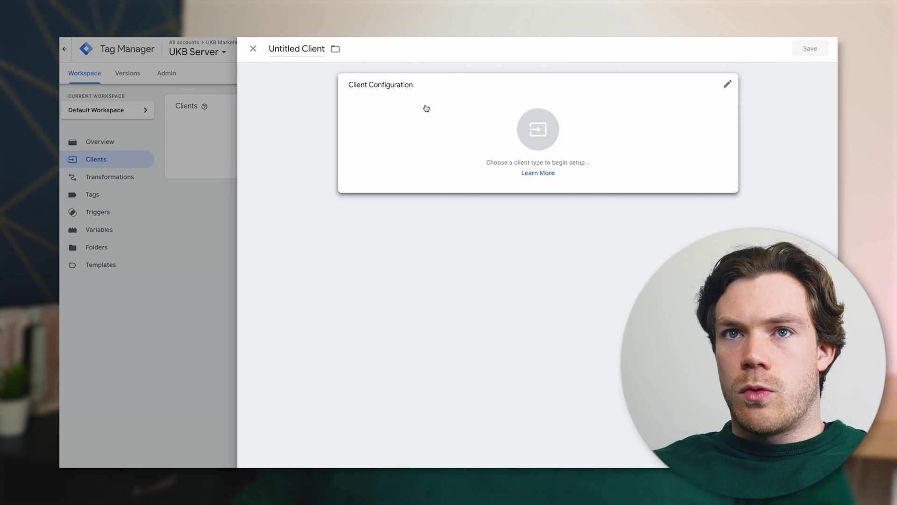
left_click(316, 47)
type("AdsM")
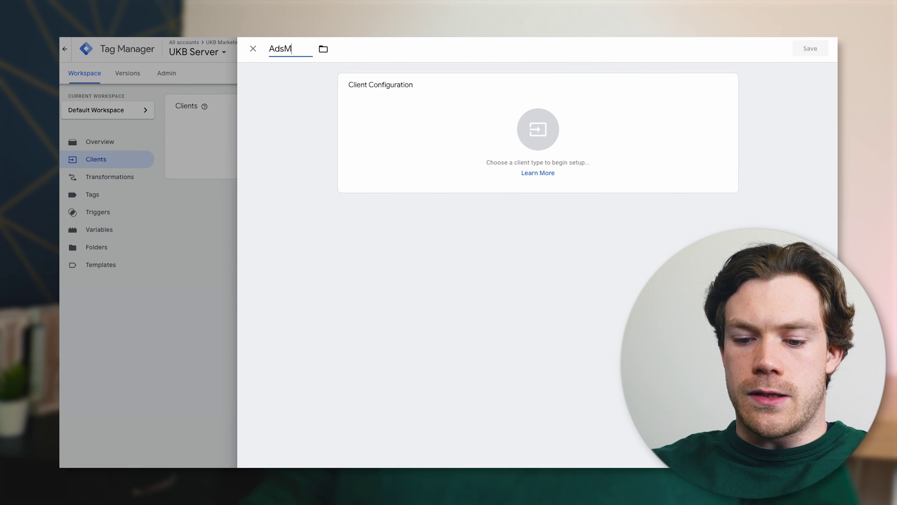
type("urai")
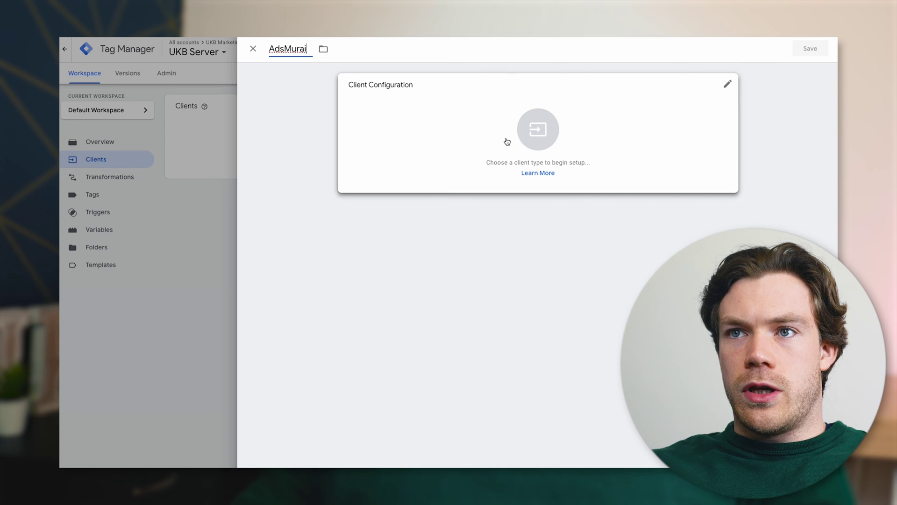
left_click(507, 142)
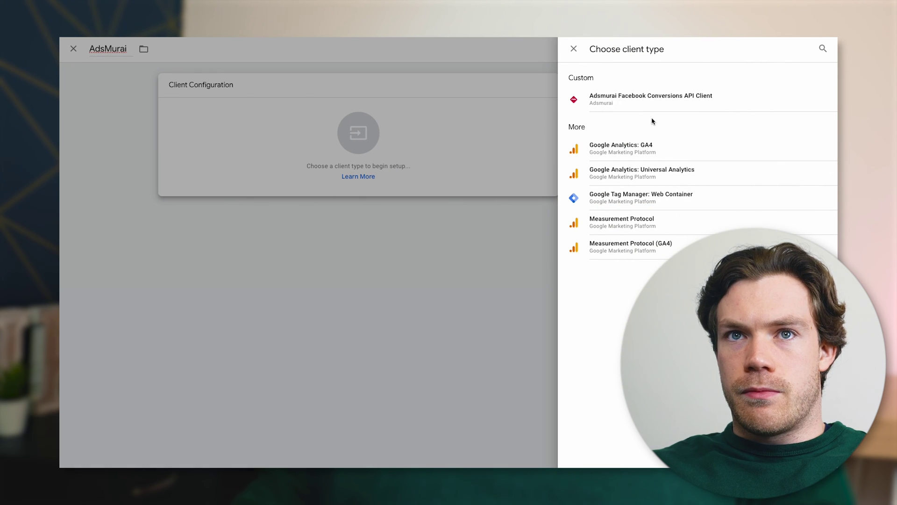
left_click(653, 102)
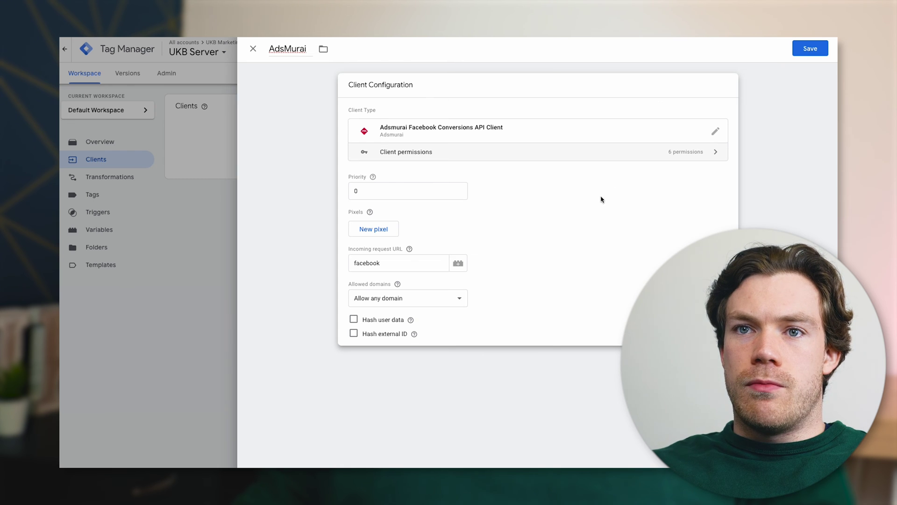
Clear the Incoming request URL and add a new pixel row for the Facebook pixel ID
double_click(370, 263)
key("BackSpace")
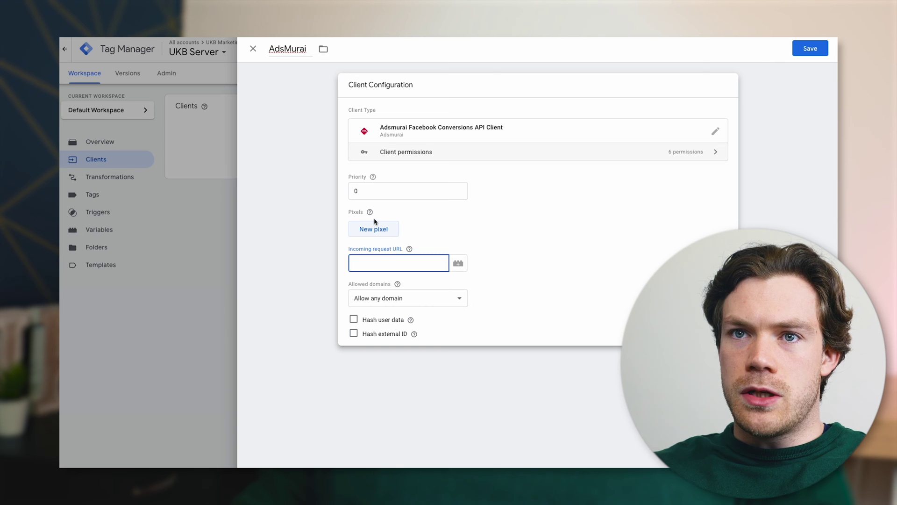
left_click(371, 212)
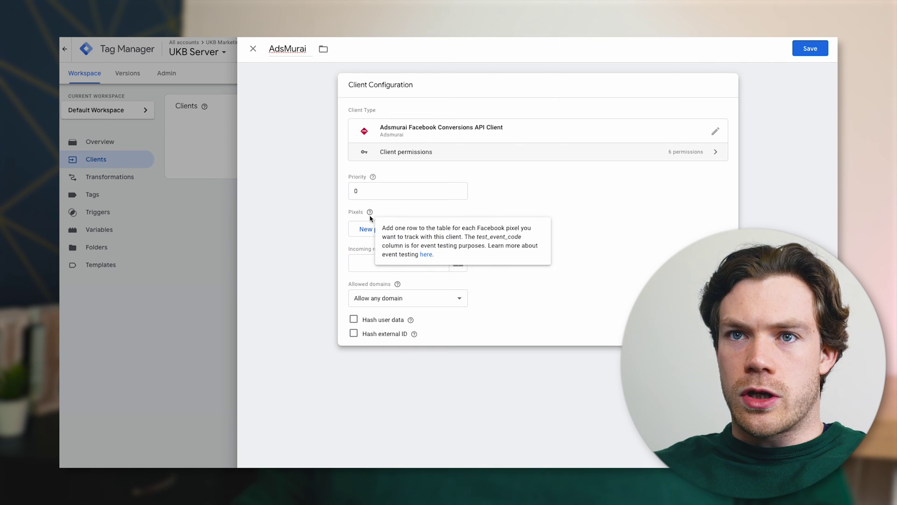
left_click(367, 229)
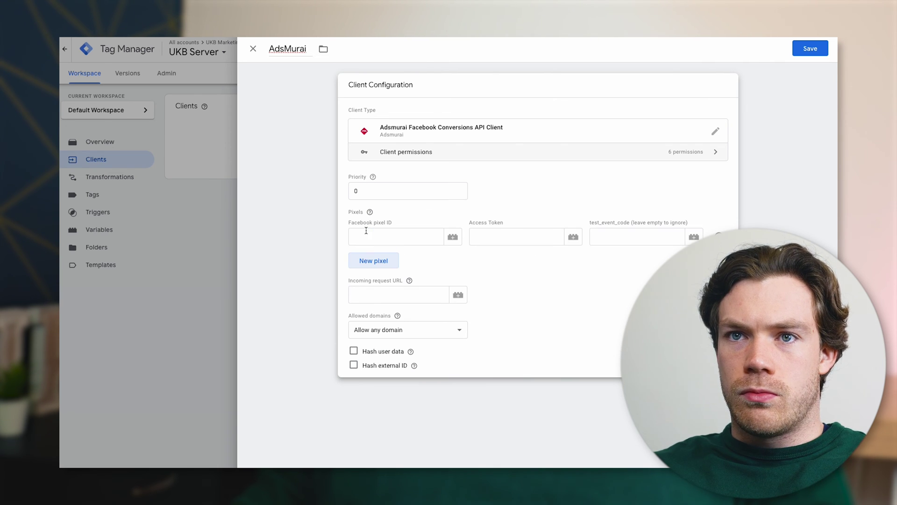
left_click(392, 238)
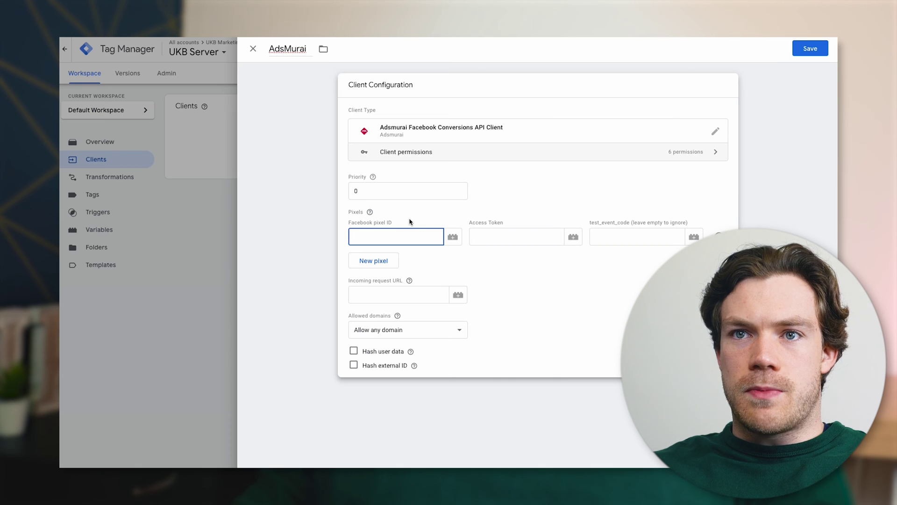
Paste the dataset's pixel ID into the AdsMurai client's pixel row
key("ctrl+v")
left_click(498, 238)
left_click(444, 275)
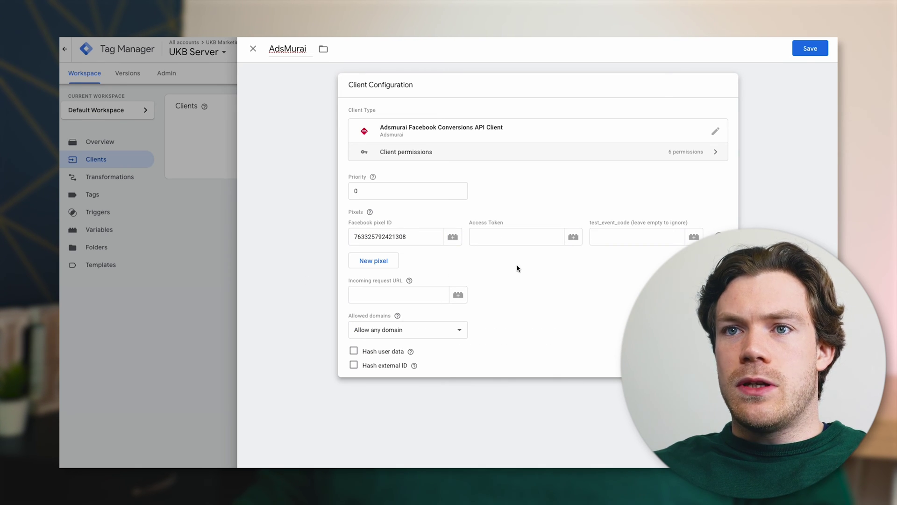
left_click(514, 236)
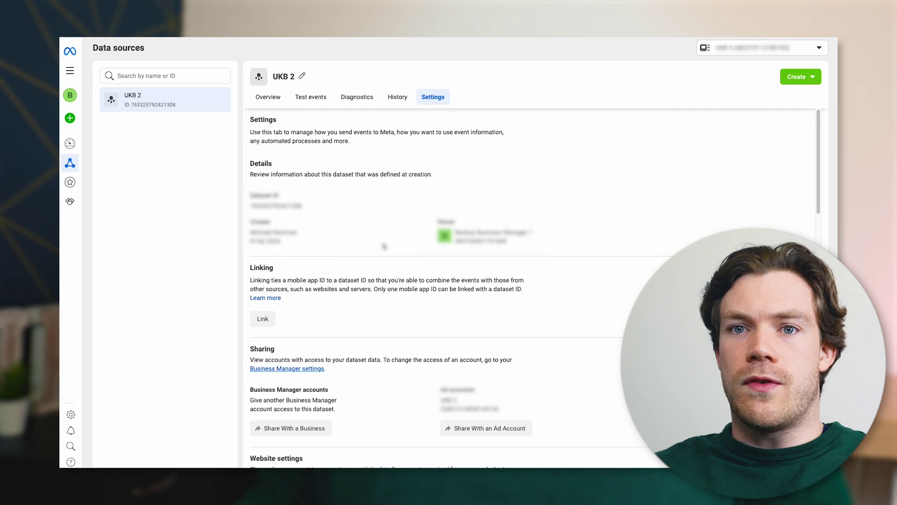
Generate a Conversions API access token for UKB 2 and paste it into Access Token
scroll(385, 247, "down", 4)
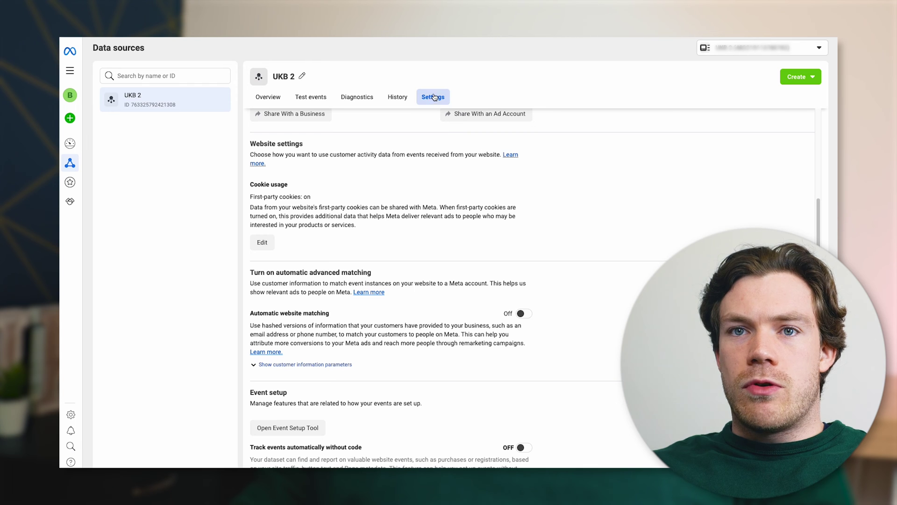
scroll(400, 215, "down", 4)
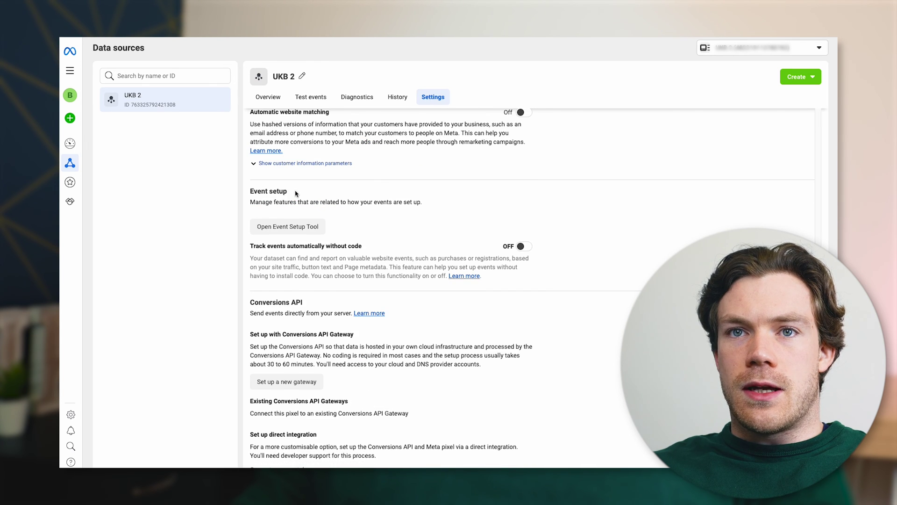
scroll(299, 201, "down", 4)
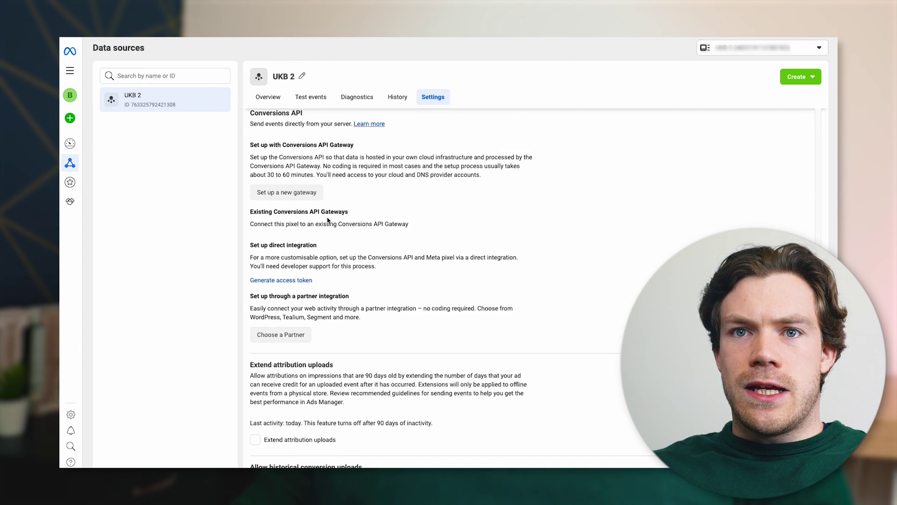
left_click_drag(249, 246, 406, 276)
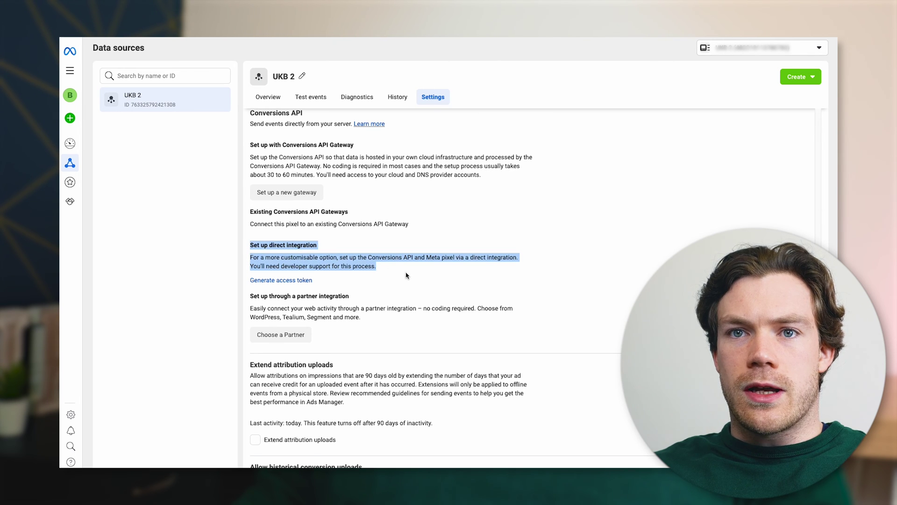
left_click(308, 280)
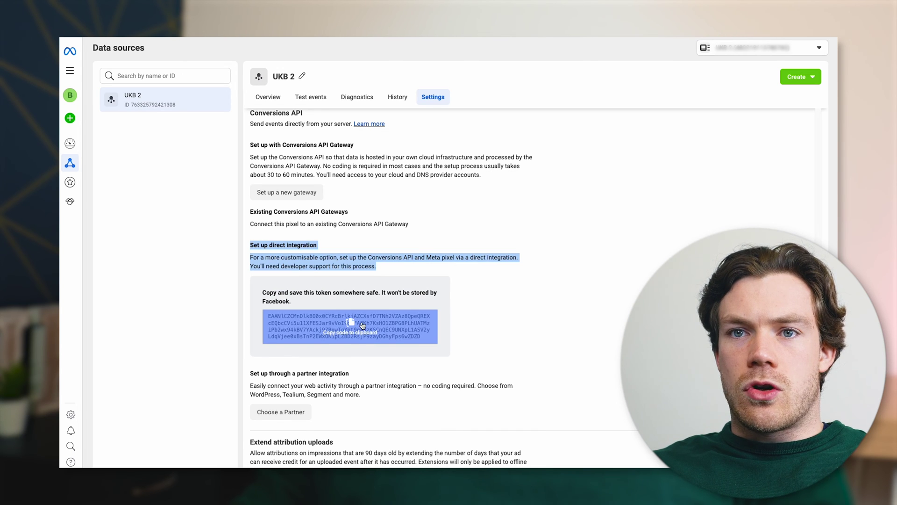
left_click(351, 338)
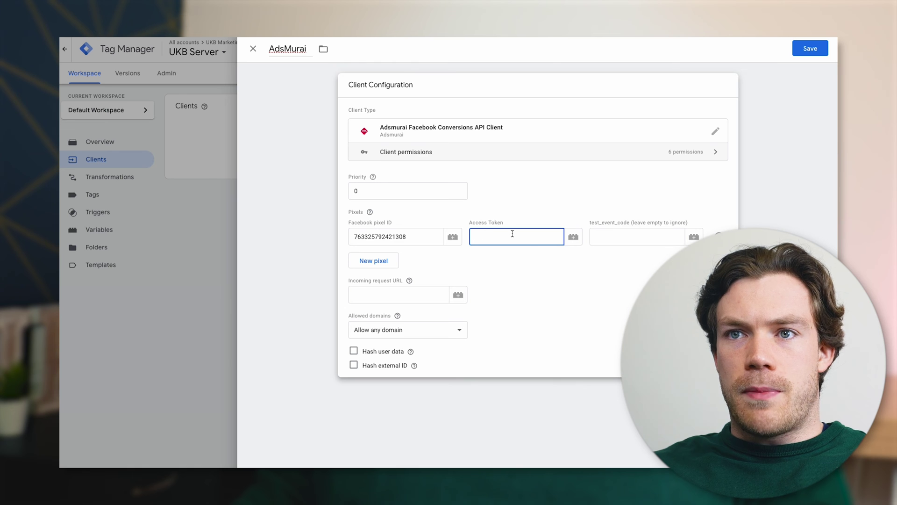
key("ctrl+v")
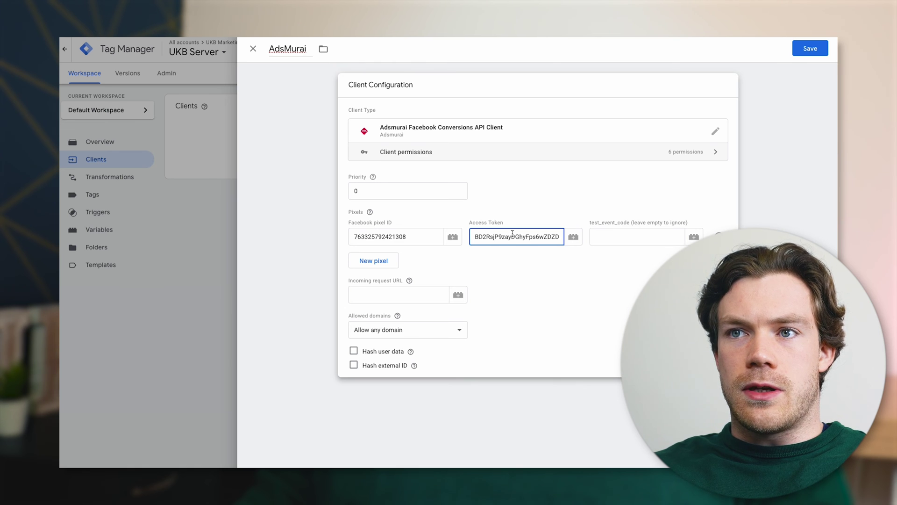
left_click(634, 236)
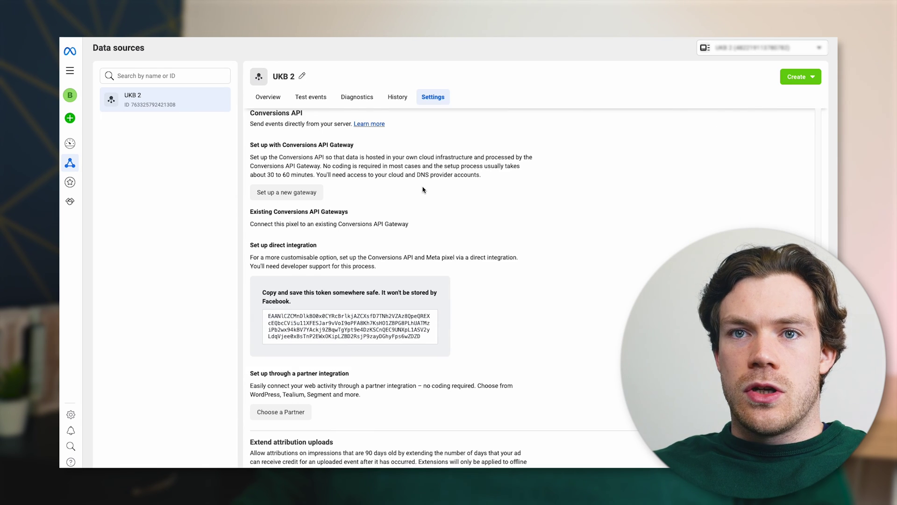
scroll(423, 189, "down", 7)
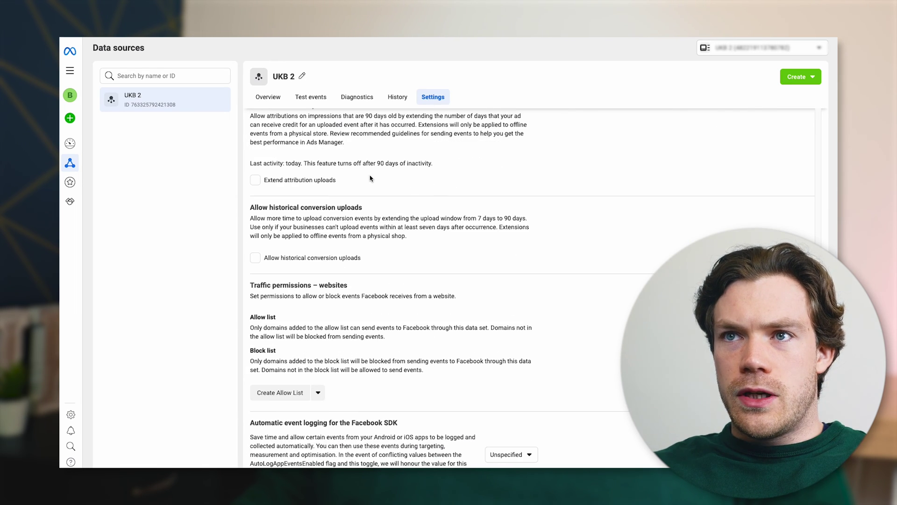
scroll(370, 178, "up", 10)
left_click(313, 99)
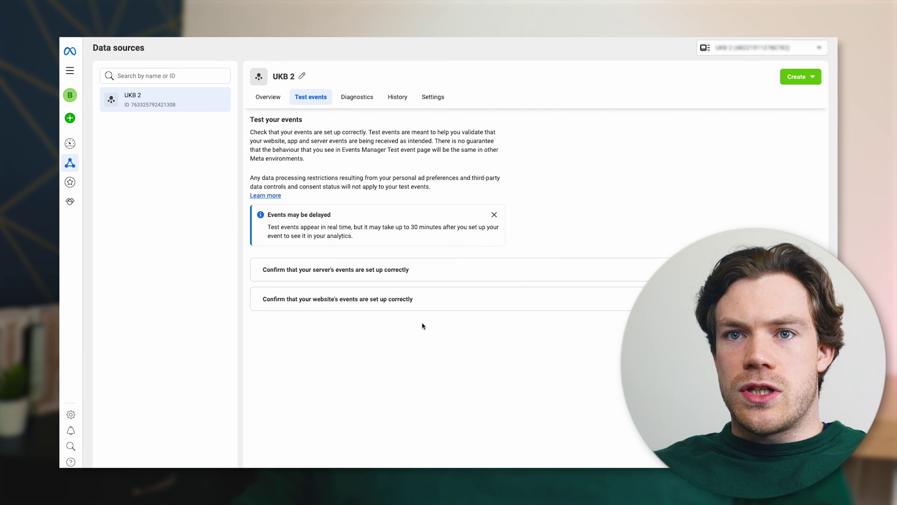
left_click(323, 271)
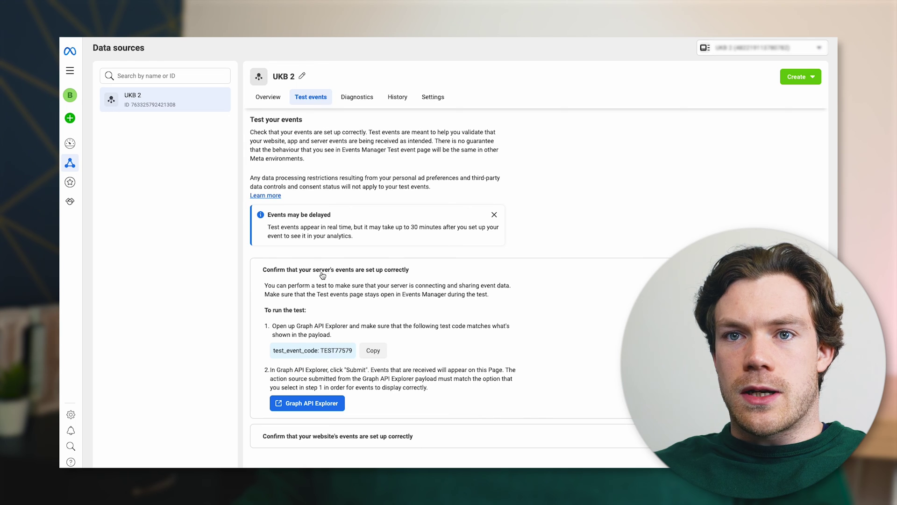
left_click(377, 354)
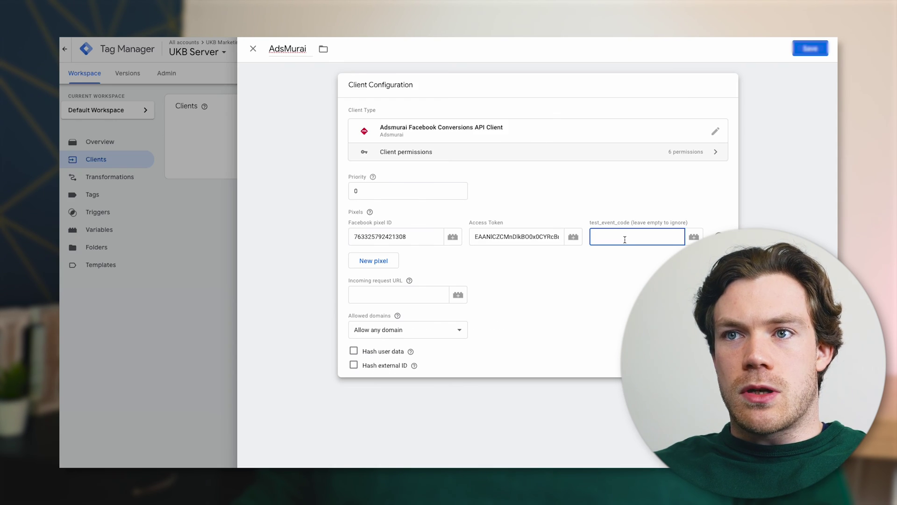
key("ctrl+v")
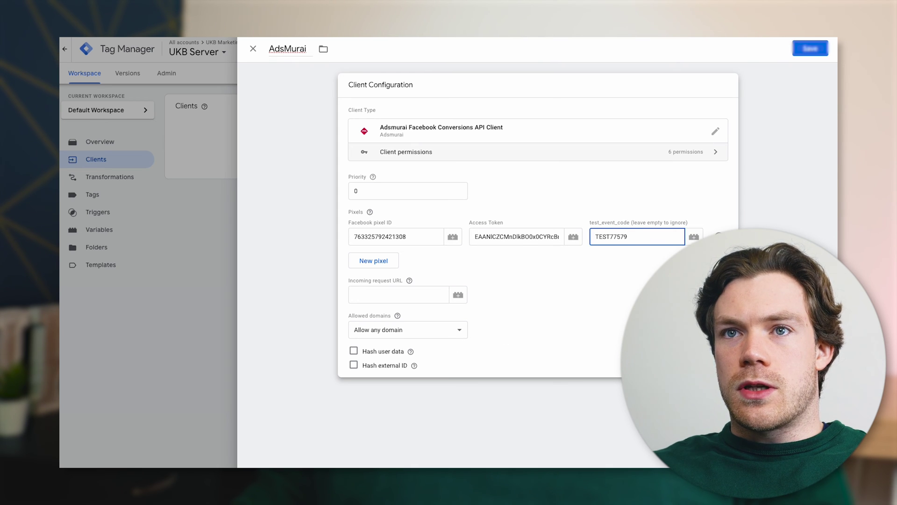
left_click(811, 49)
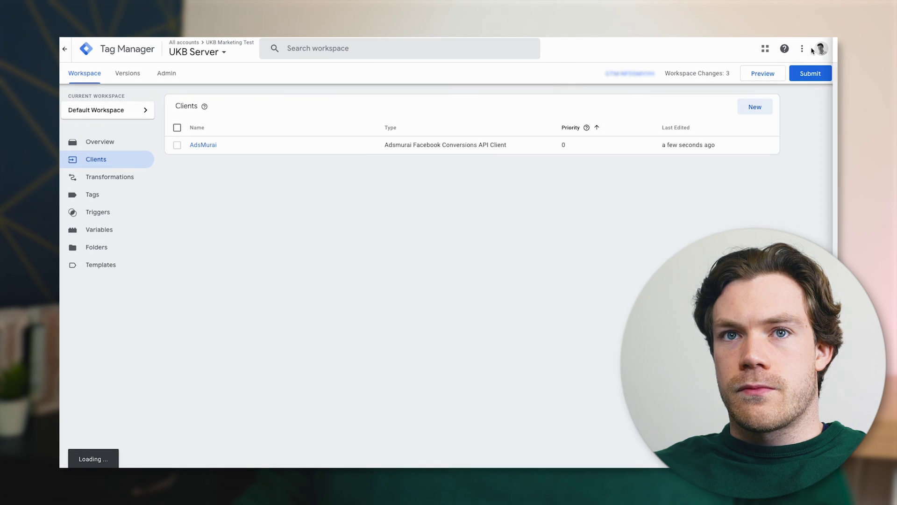
Create a new AdsMurai tag using the Adsmurai Facebook Conversions API Tag type
left_click(103, 195)
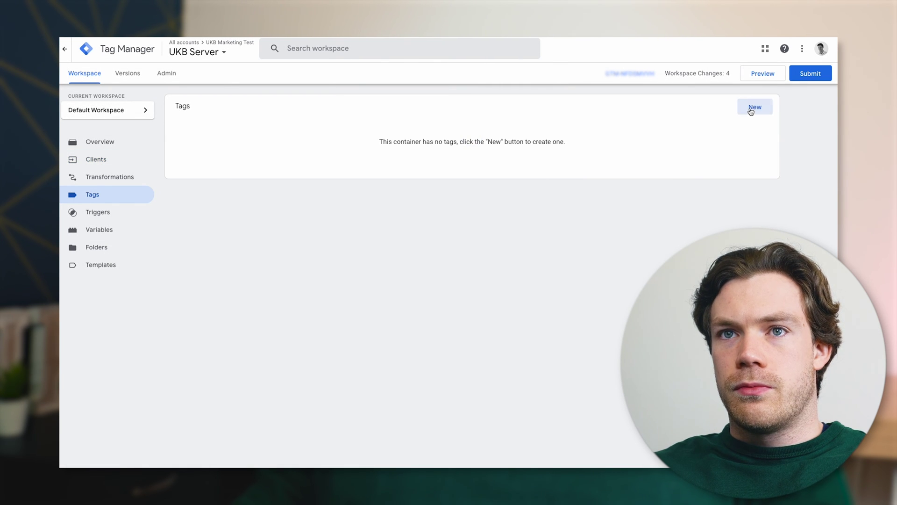
left_click(752, 109)
left_click(447, 129)
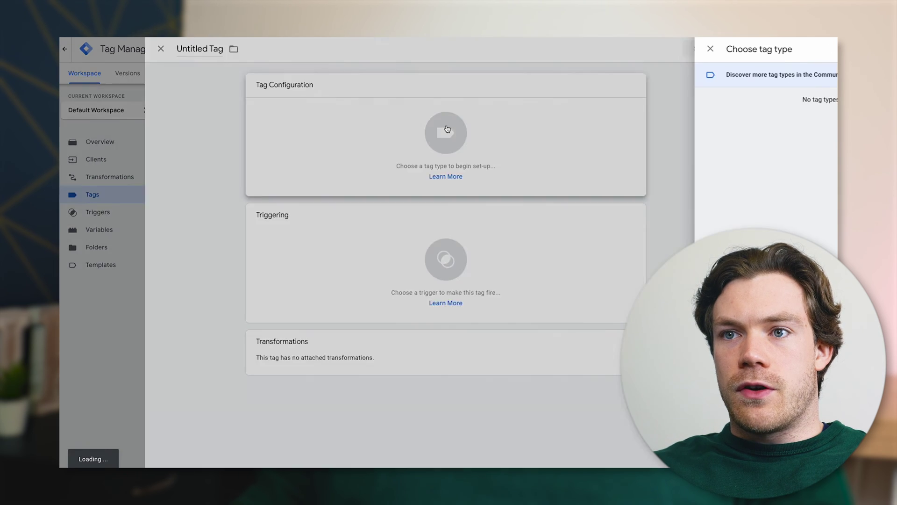
left_click(619, 305)
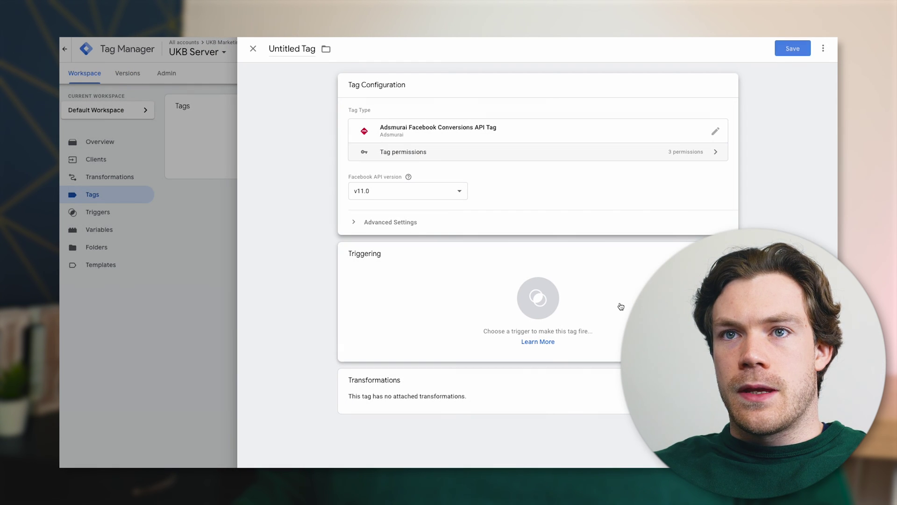
left_click(300, 48)
type("AdsM")
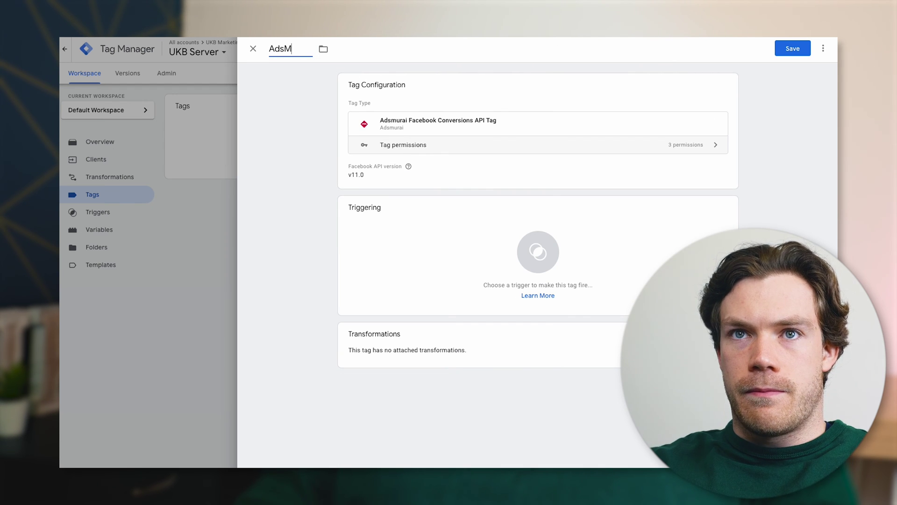
key("ctrl+a")
key("ctrl+c")
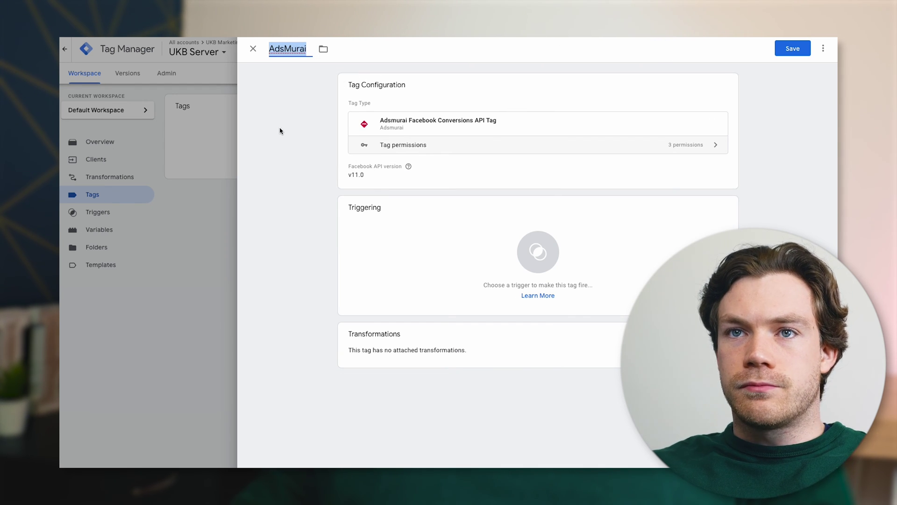
left_click(280, 131)
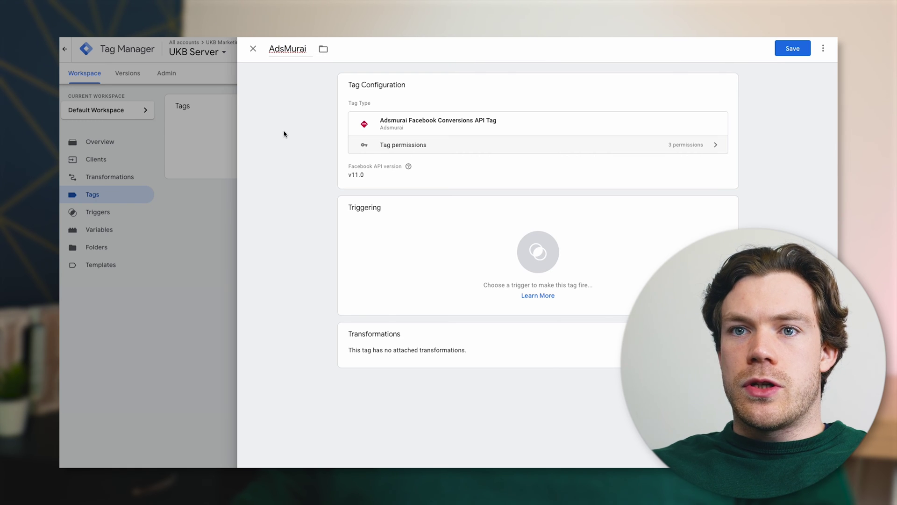
Add a new trigger named AdsMurai to the tag's triggering
left_click(477, 249)
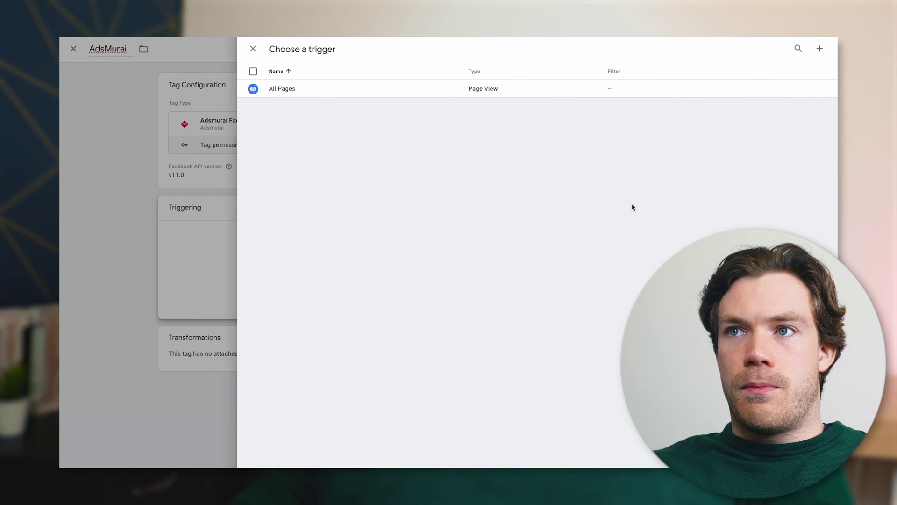
left_click(820, 49)
double_click(321, 47)
key("ctrl+a")
key("ctrl+v")
left_click(555, 143)
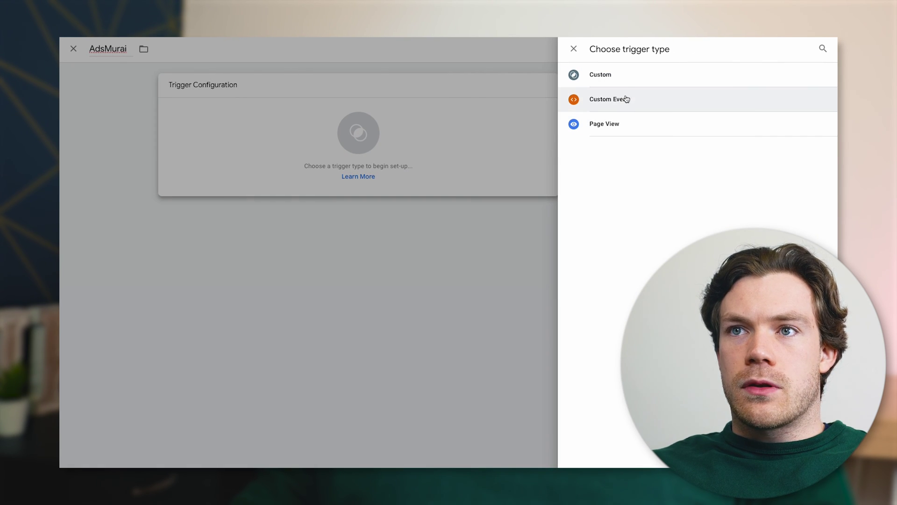
Make the trigger Custom on some events, using a new Client name variable called Client Name
left_click(635, 84)
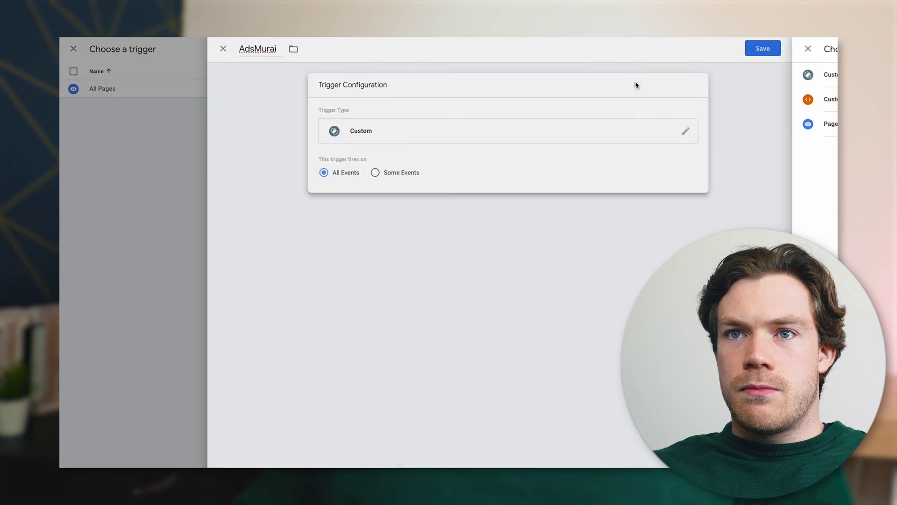
left_click(405, 172)
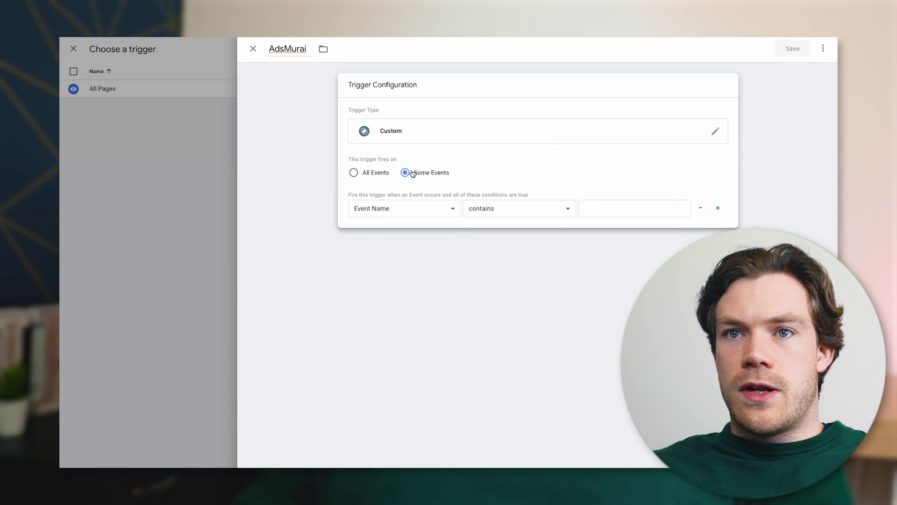
left_click(379, 213)
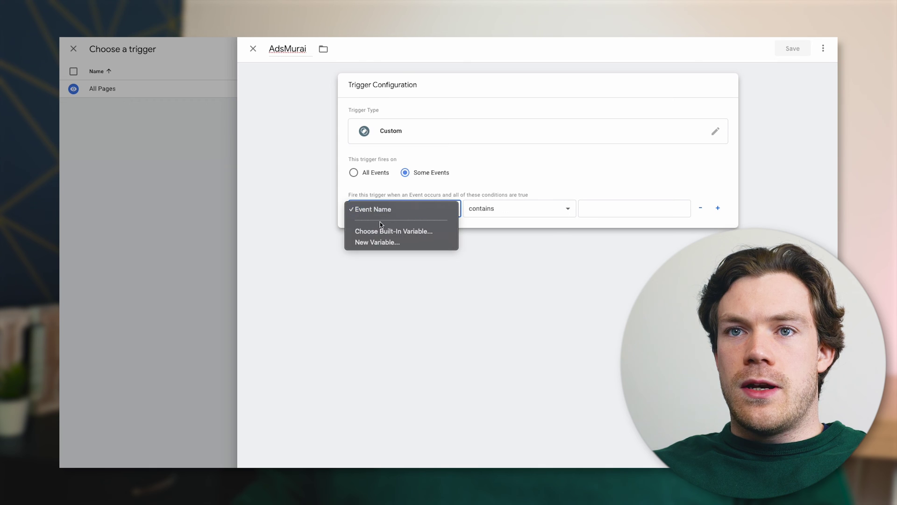
left_click(388, 243)
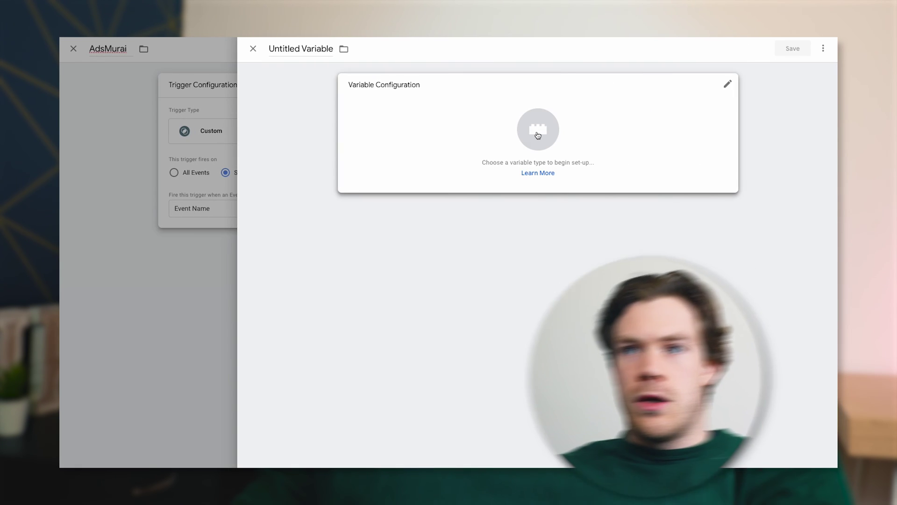
left_click(538, 133)
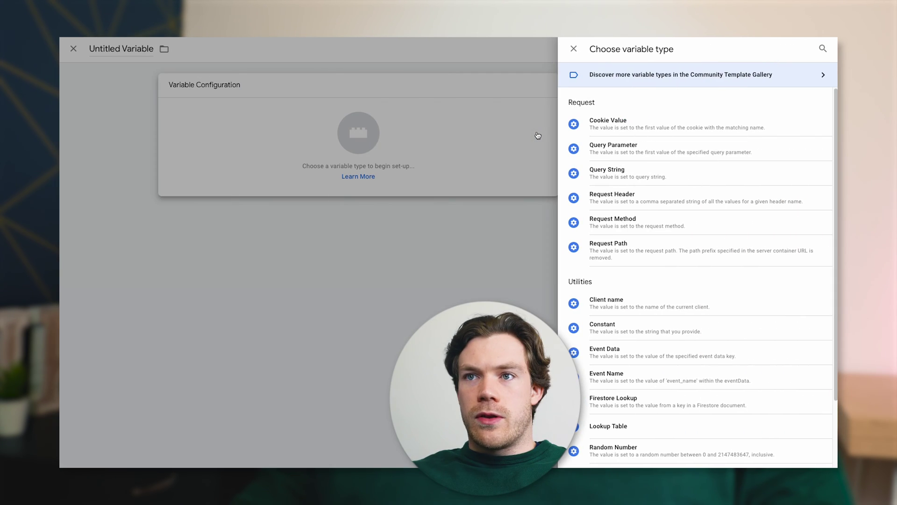
left_click(628, 302)
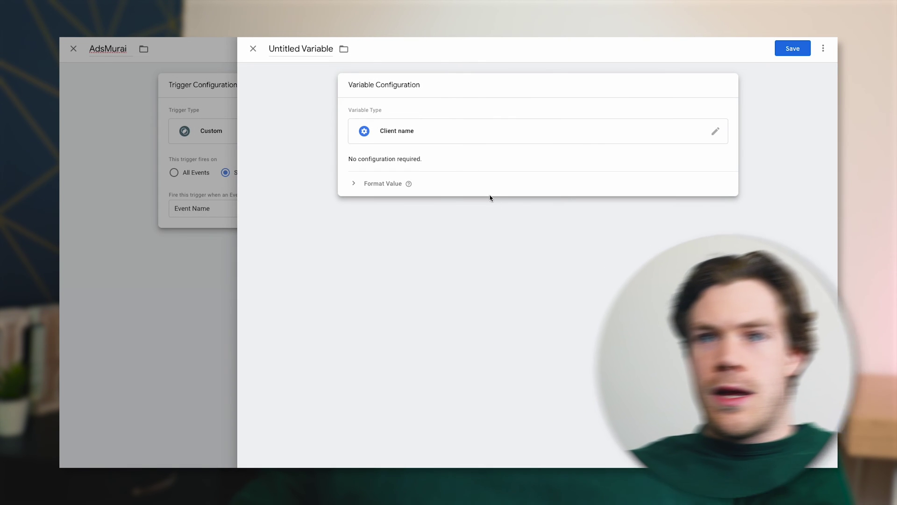
triple_click(306, 47)
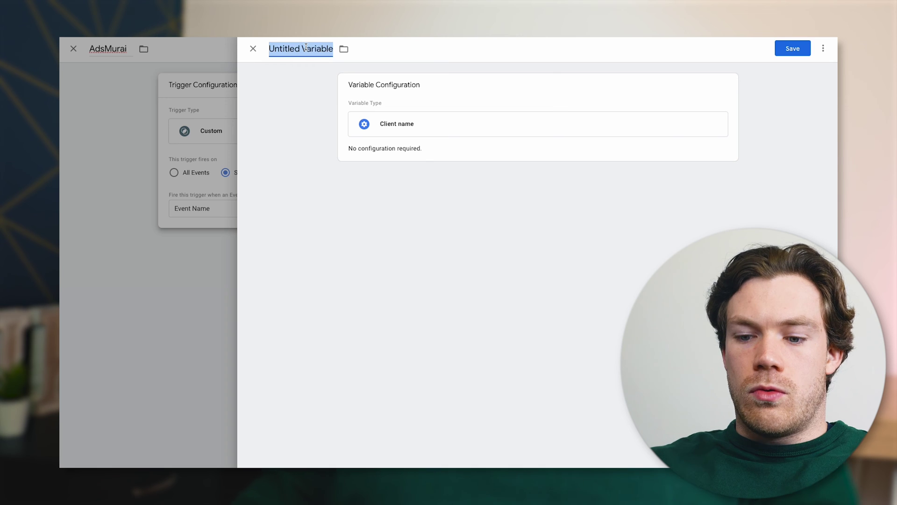
type("Client Name")
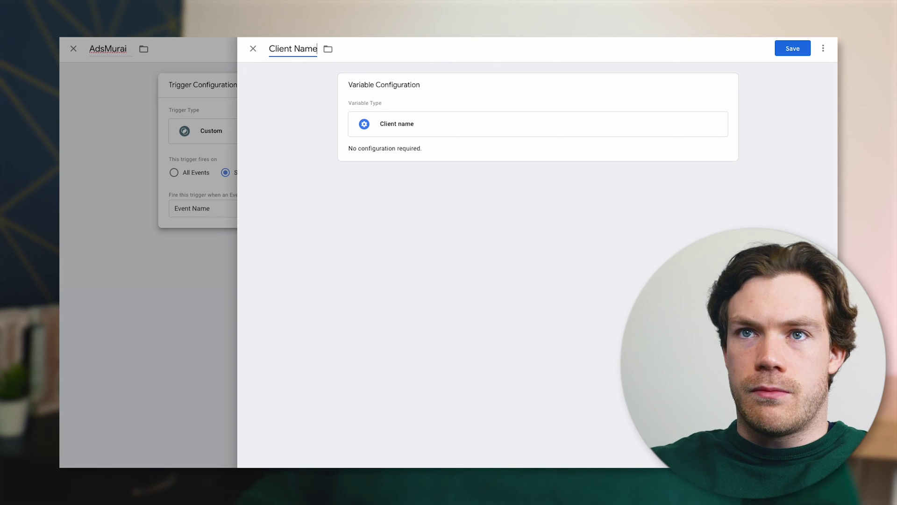
left_click(793, 49)
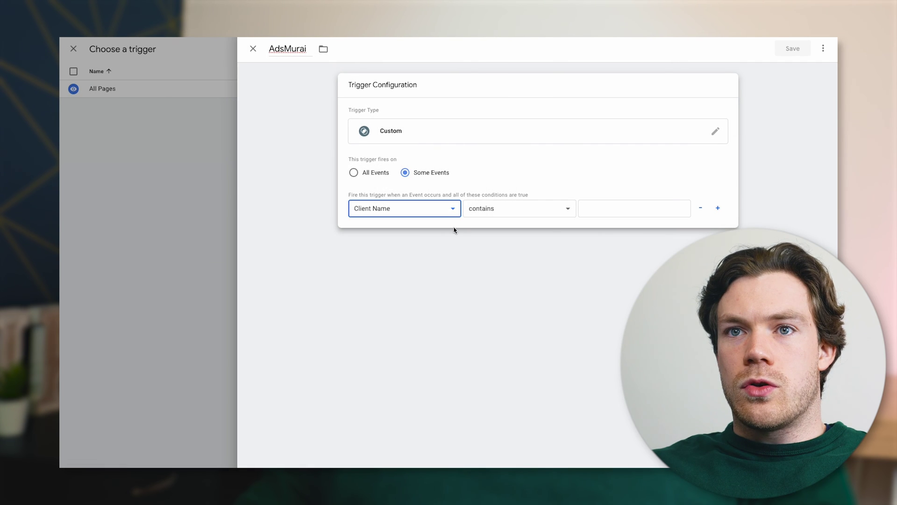
Set the condition value to AdsMurai and save the trigger
left_click(635, 206)
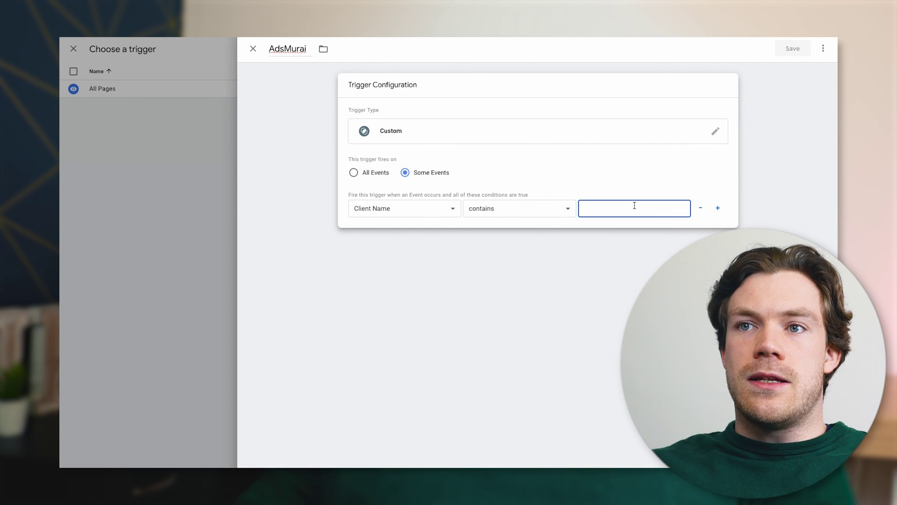
key("ctrl+v")
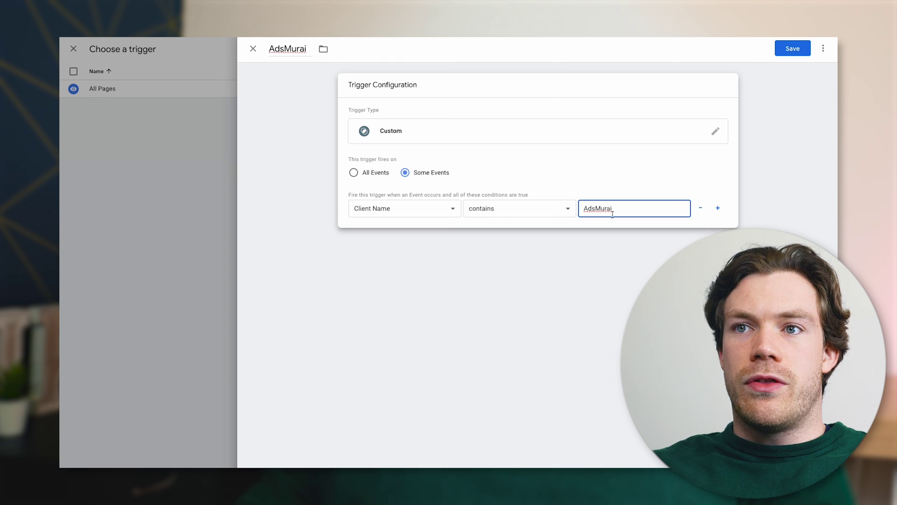
left_click_drag(583, 209, 616, 208)
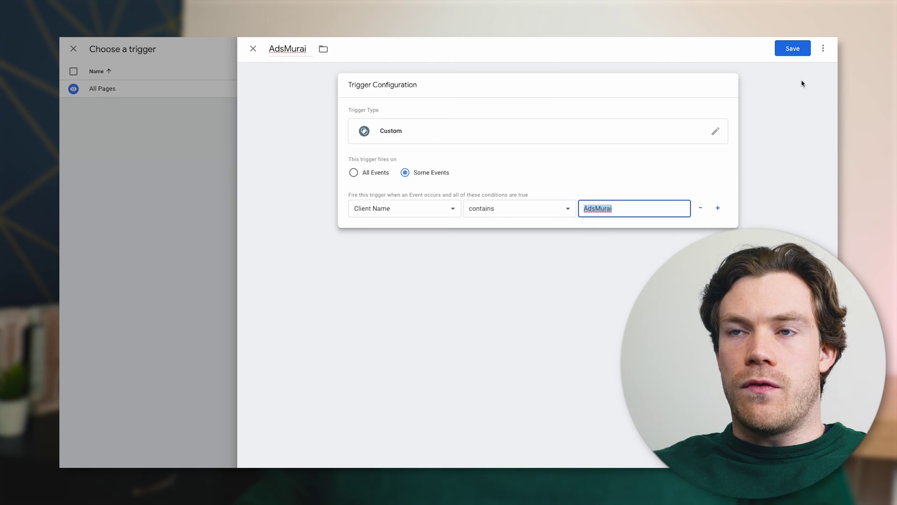
left_click(596, 210)
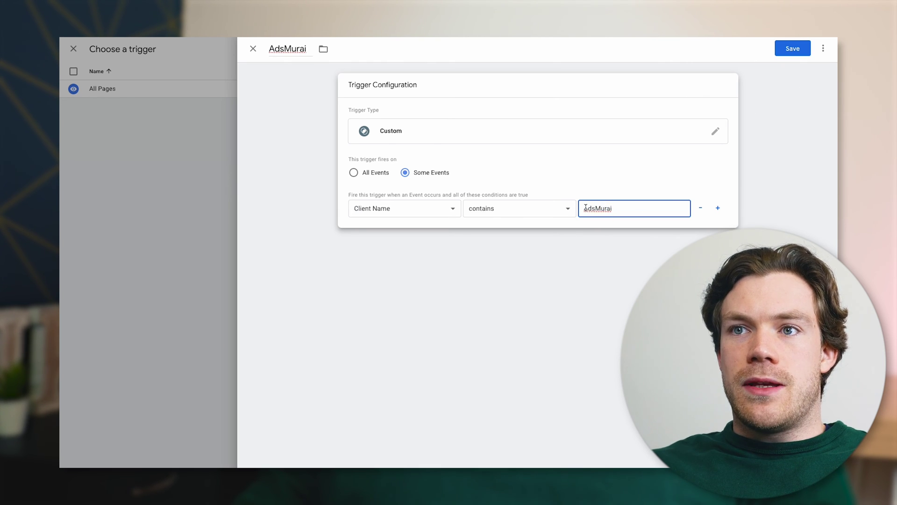
left_click_drag(586, 207, 607, 206)
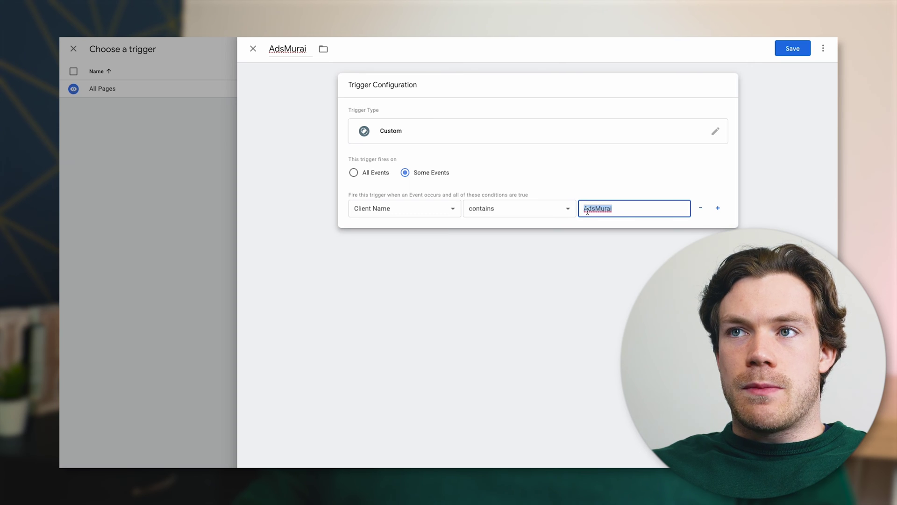
left_click(794, 49)
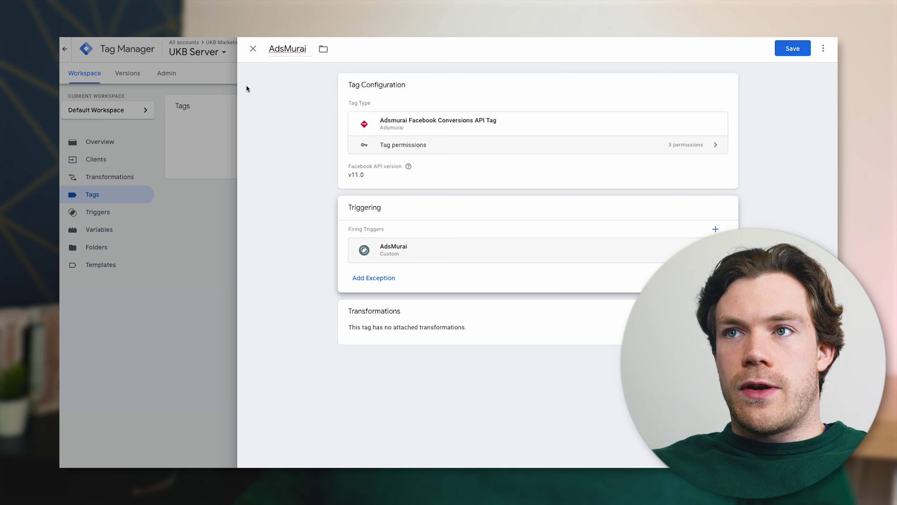
Save the AdsMurai tag, review it and its trigger, then start submitting UKB Server changes
left_click(789, 49)
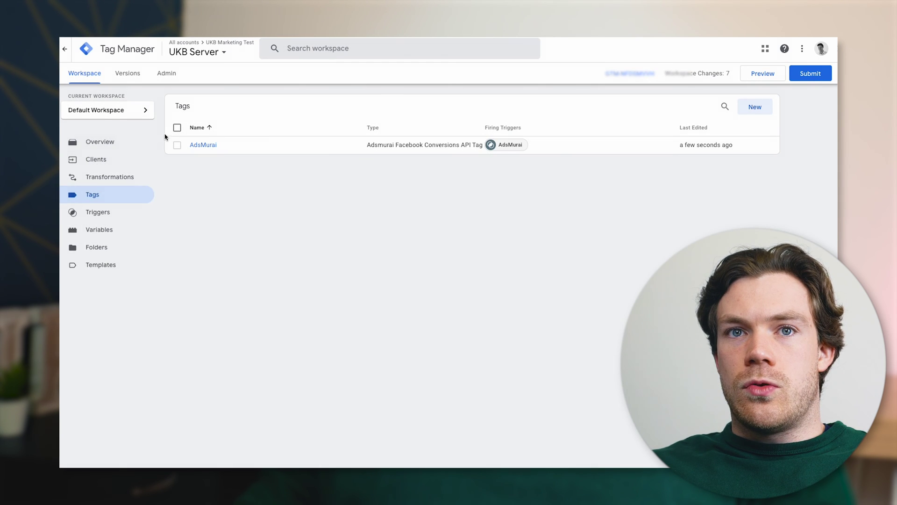
left_click(104, 160)
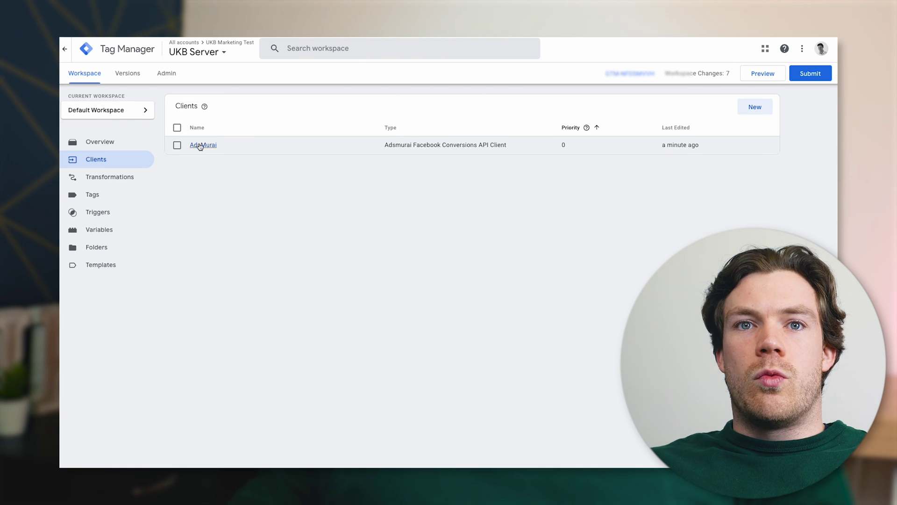
left_click(105, 193)
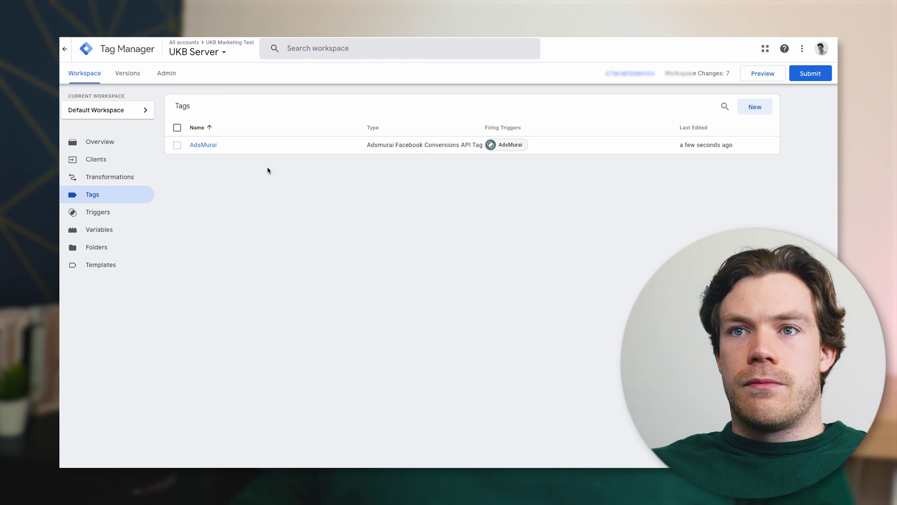
left_click(271, 150)
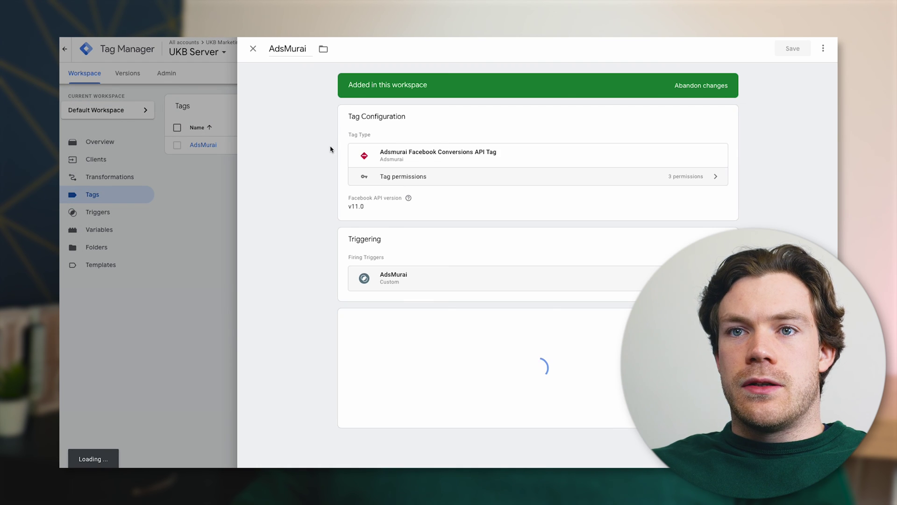
left_click(424, 279)
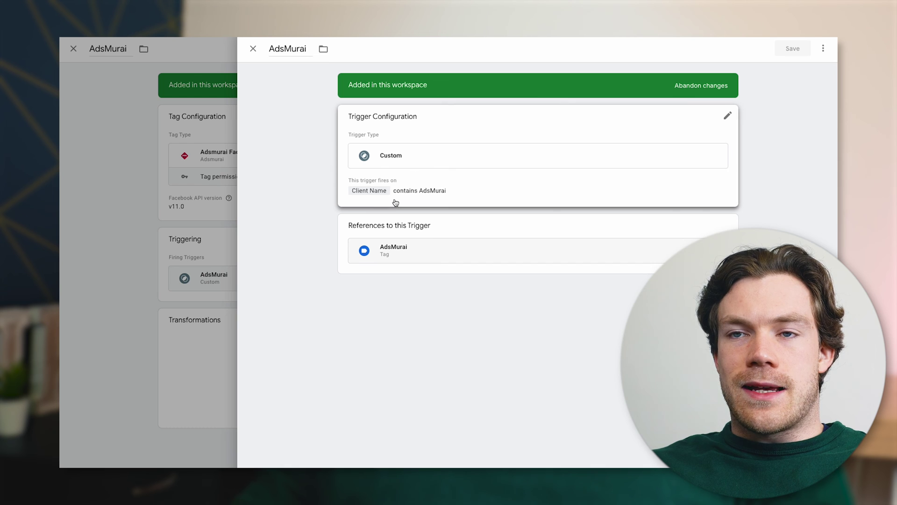
left_click(250, 51)
left_click(252, 50)
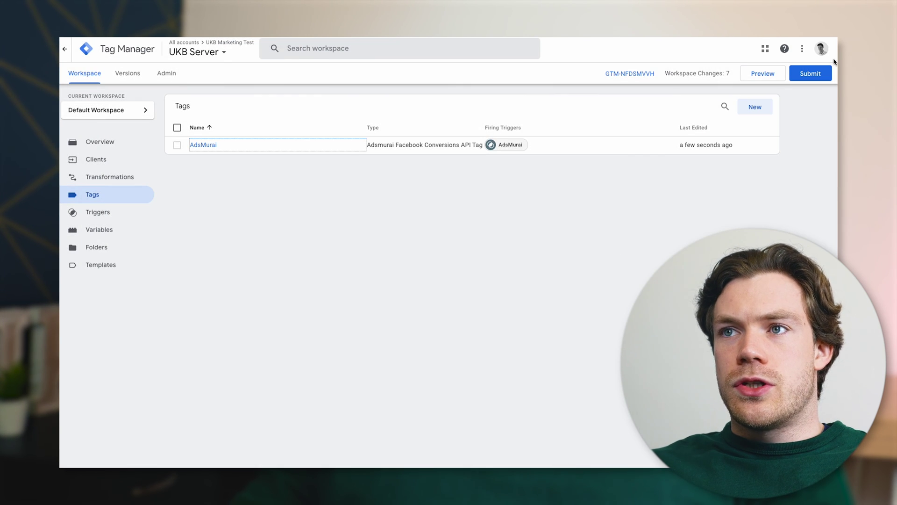
left_click(816, 75)
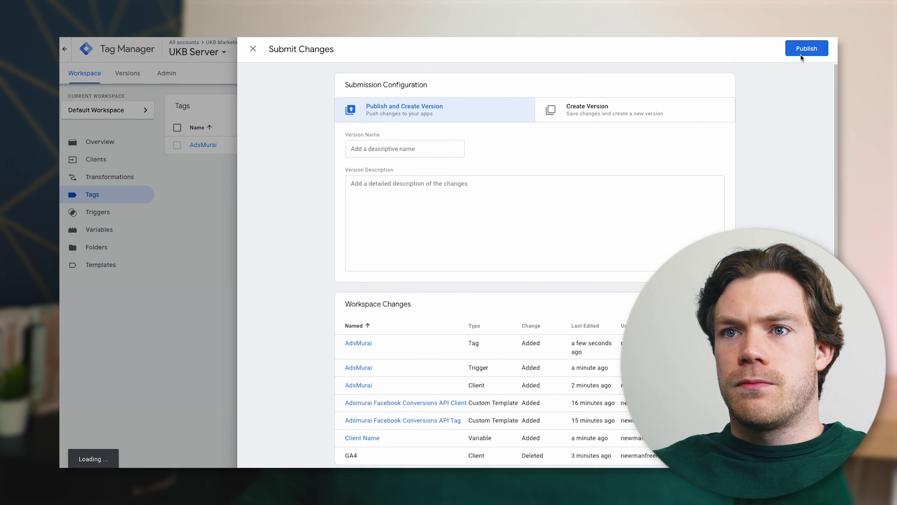
Publish the UKB Server changes as Version 2 without a description
left_click(802, 50)
left_click(528, 304)
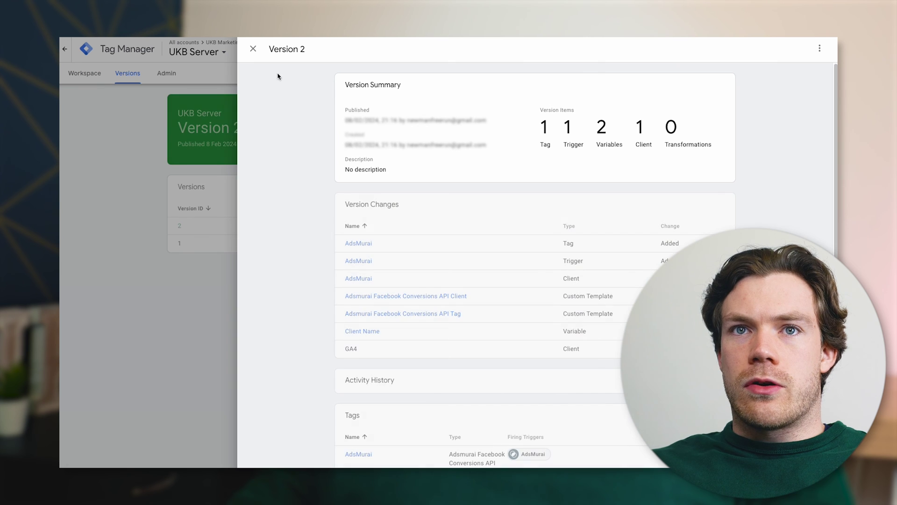
left_click(256, 51)
left_click(191, 54)
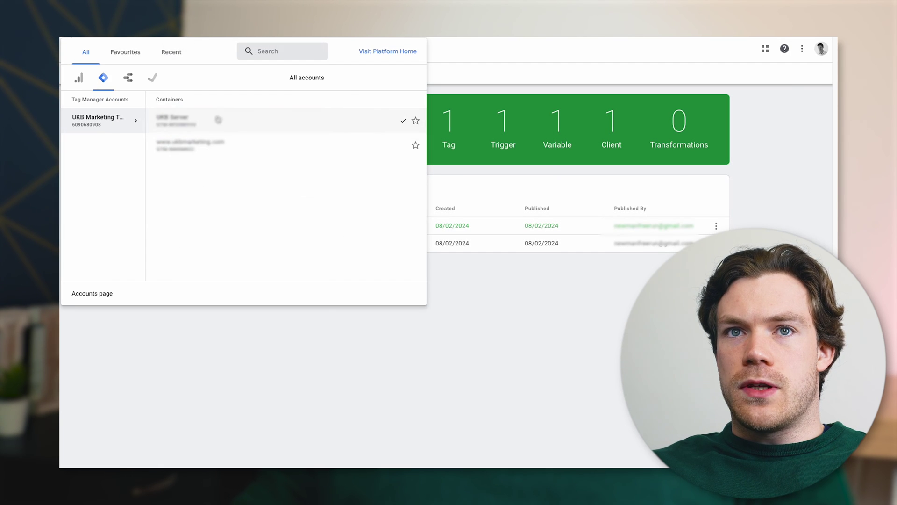
left_click(209, 156)
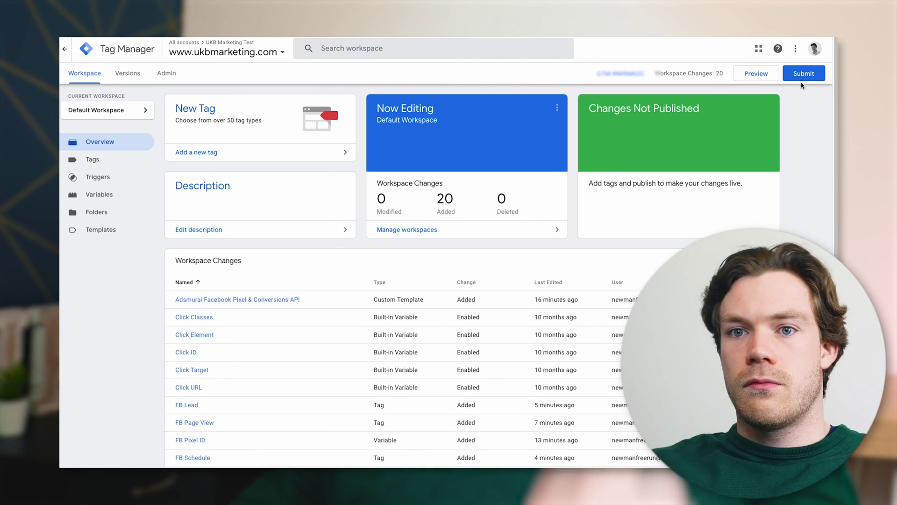
left_click(802, 71)
left_click(806, 49)
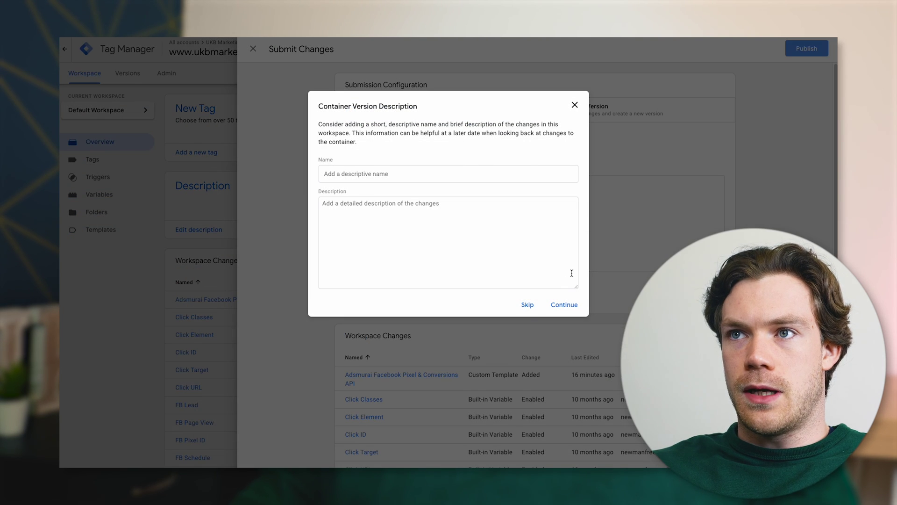
left_click(528, 305)
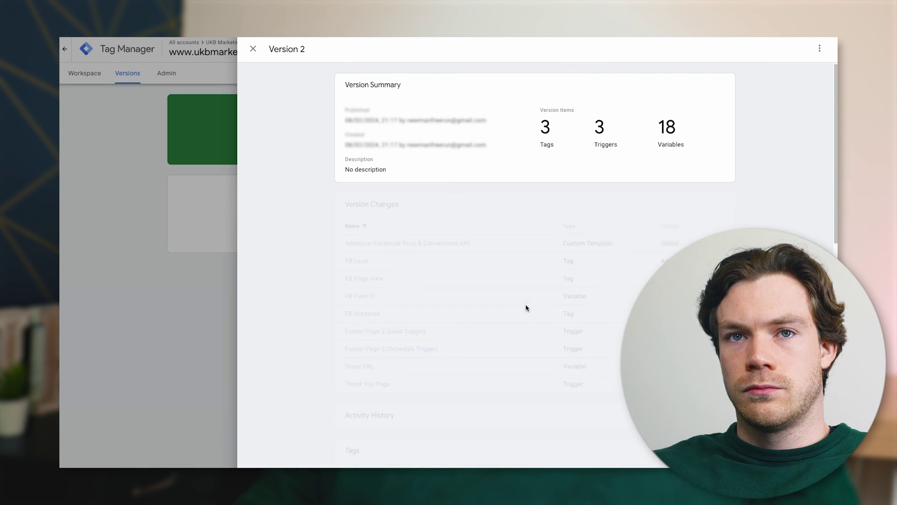
left_click(253, 49)
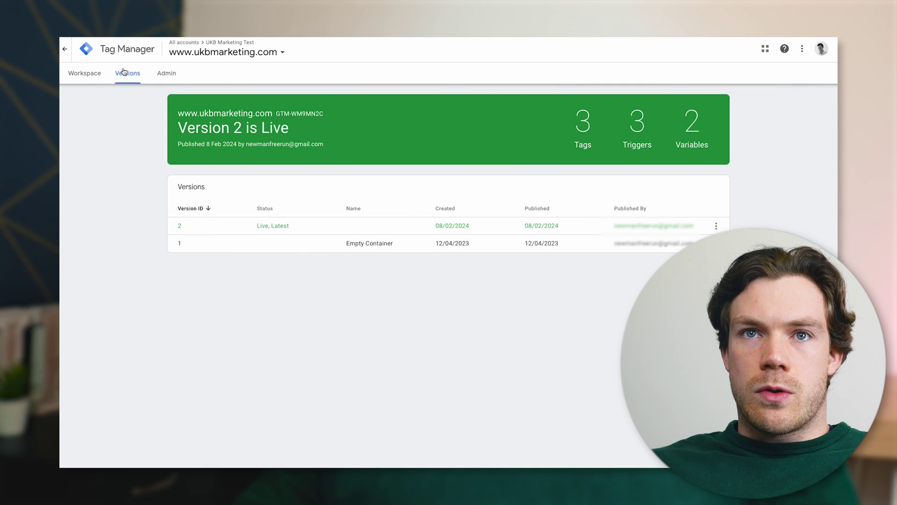
left_click(175, 74)
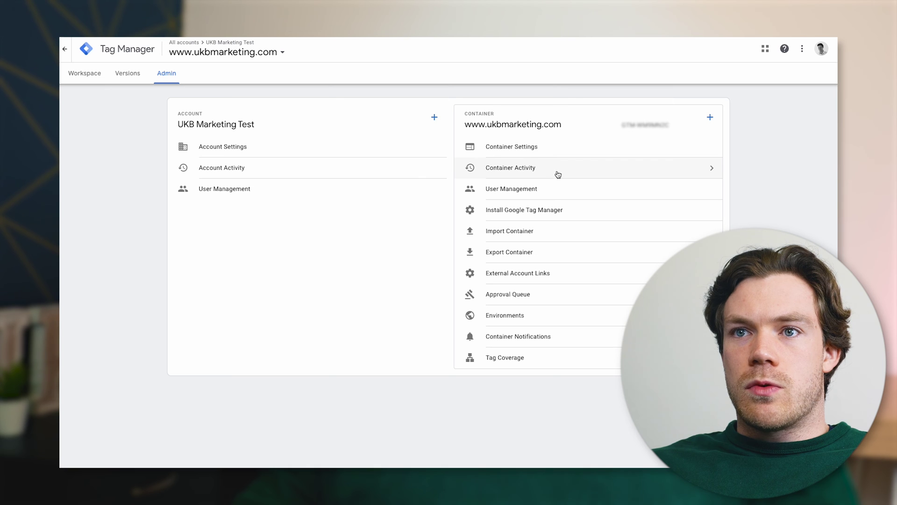
left_click(554, 214)
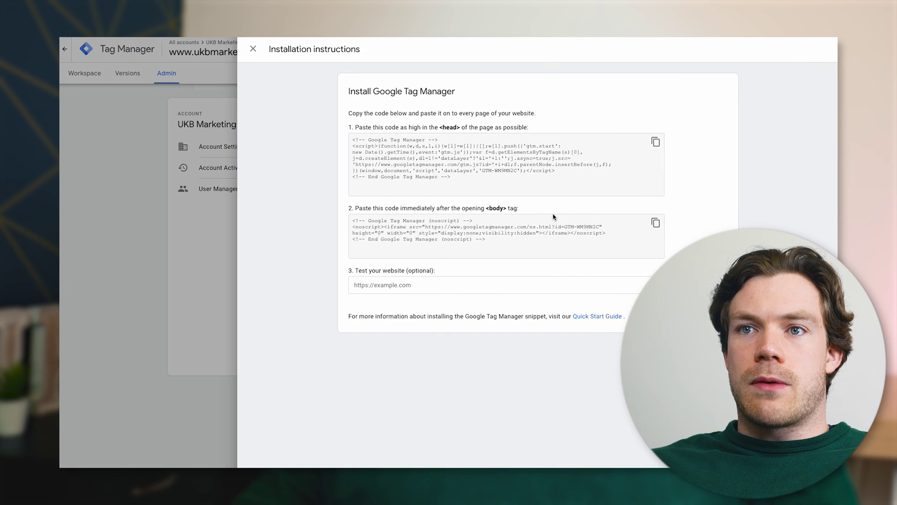
left_click(656, 141)
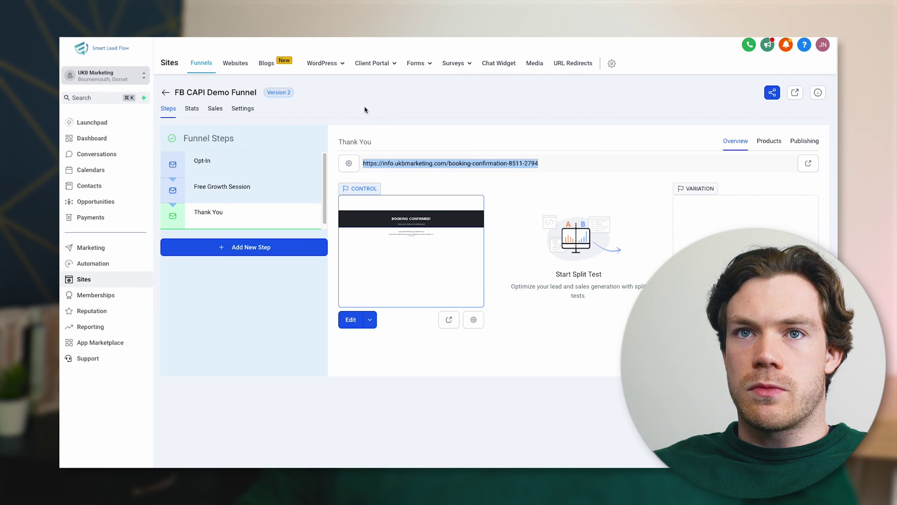
Paste the GTM-WM9MN2C head snippet into the FB CAPI Demo Funnel's head tracking code
left_click(241, 109)
left_click(371, 248)
key("ctrl+v")
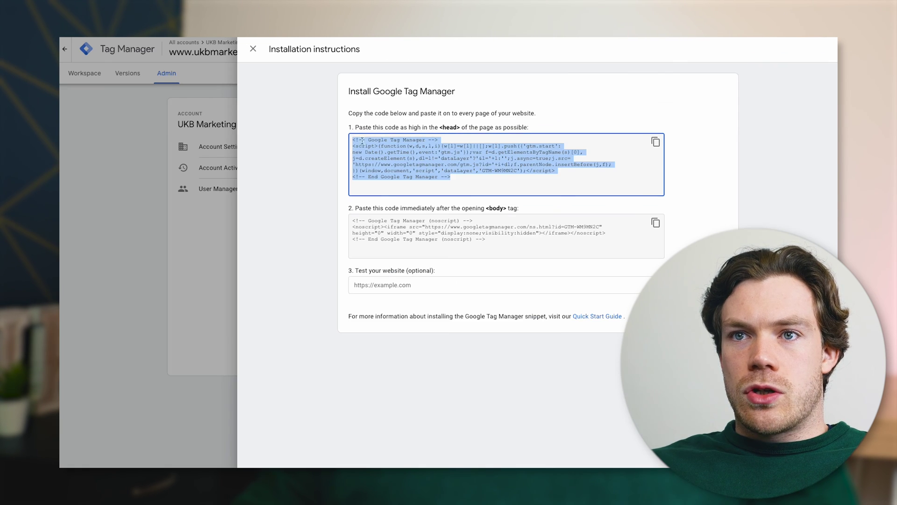
Paste the GTM-WM9MN2C noscript body snippet into the funnel's body tracking code, then return to Workspace
left_click(657, 223)
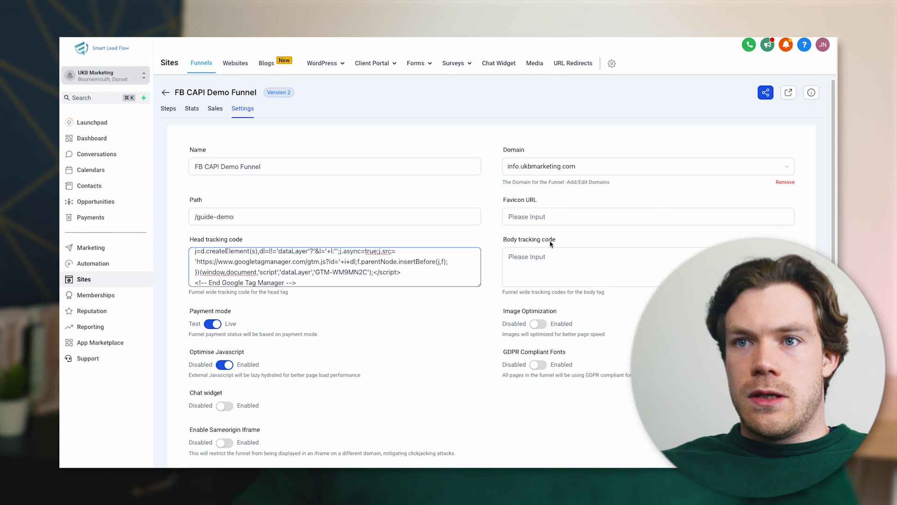
left_click(552, 259)
key("super+v")
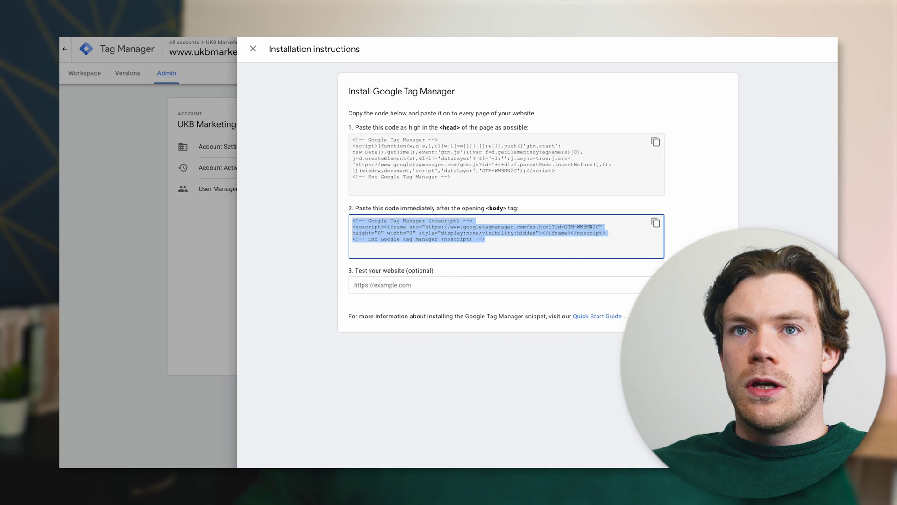
left_click(253, 49)
left_click(94, 76)
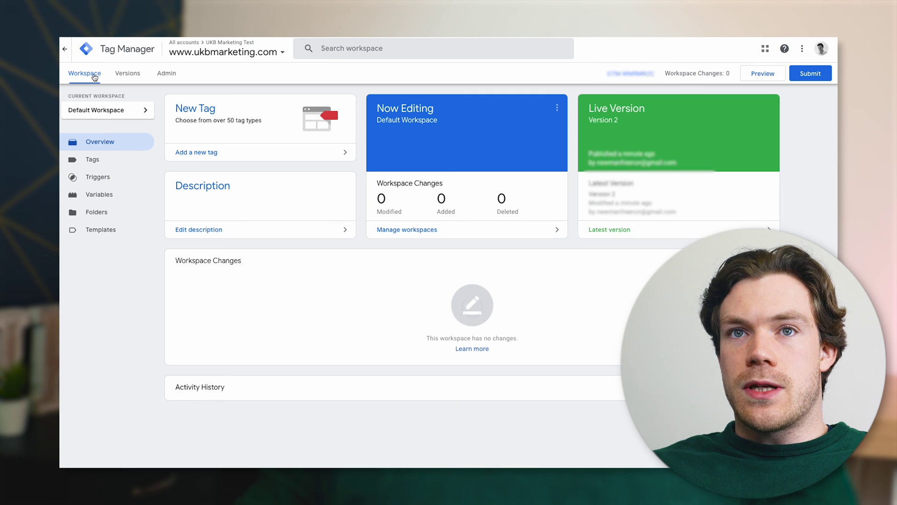
Start preview mode for the UKB Server container
left_click(243, 62)
left_click(228, 119)
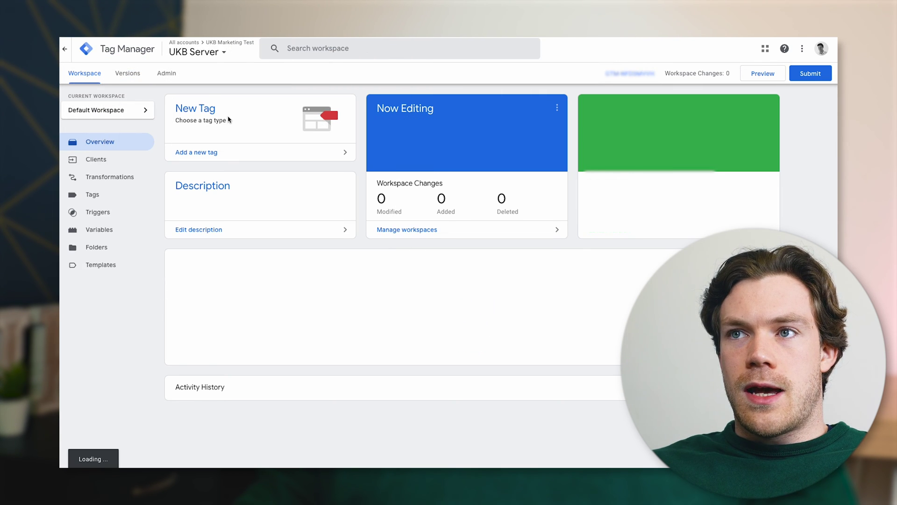
left_click(760, 75)
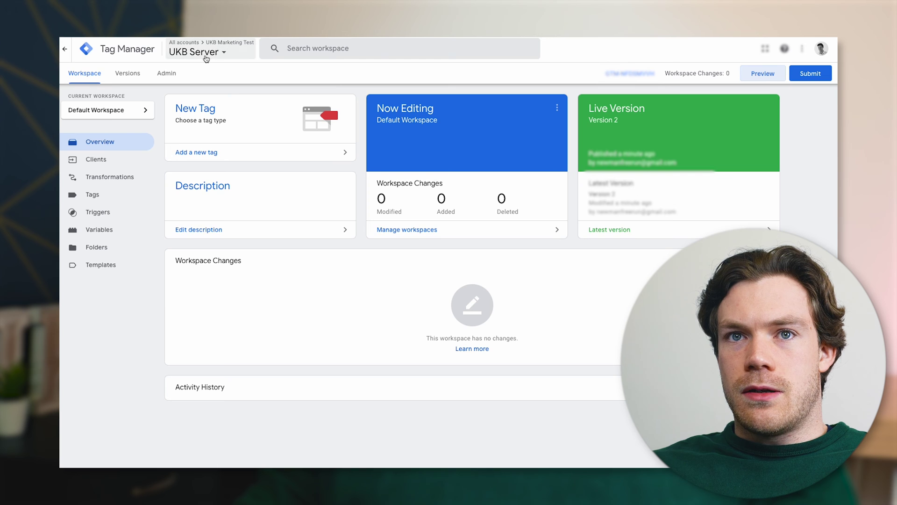
left_click(202, 53)
left_click(204, 142)
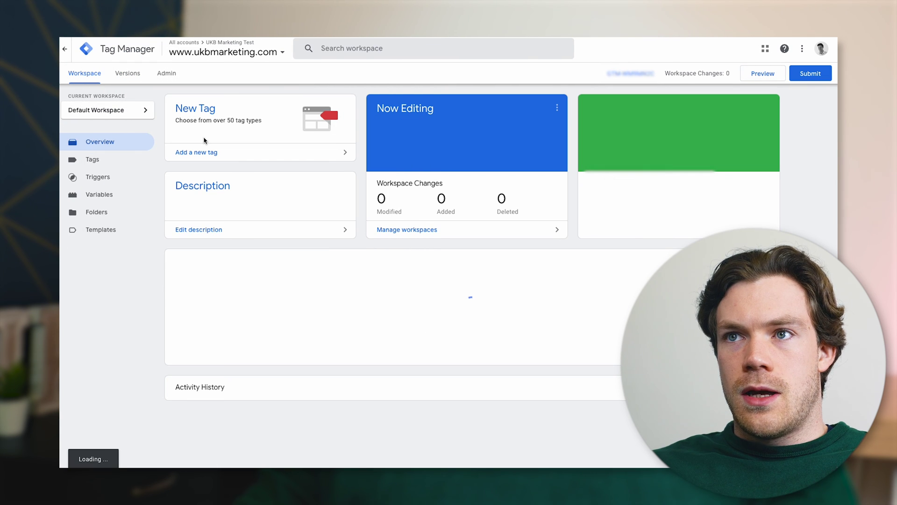
left_click(754, 77)
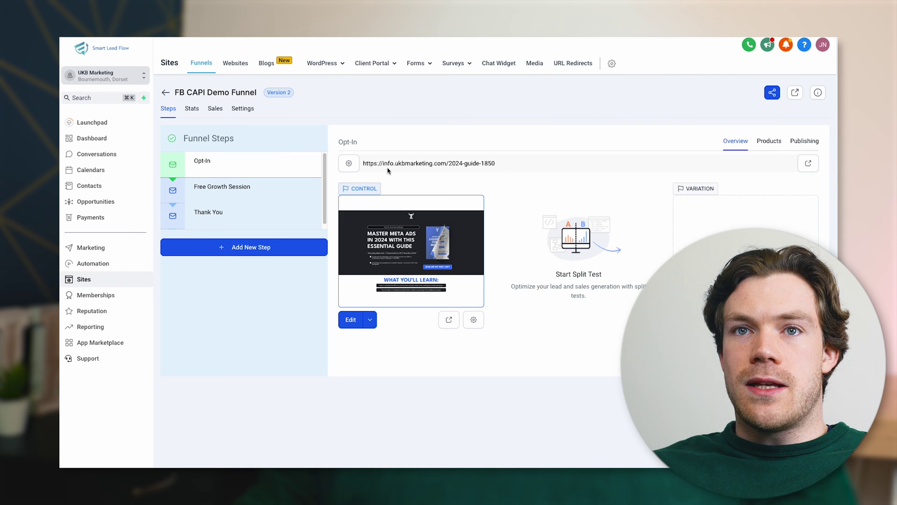
left_click_drag(498, 164, 363, 163)
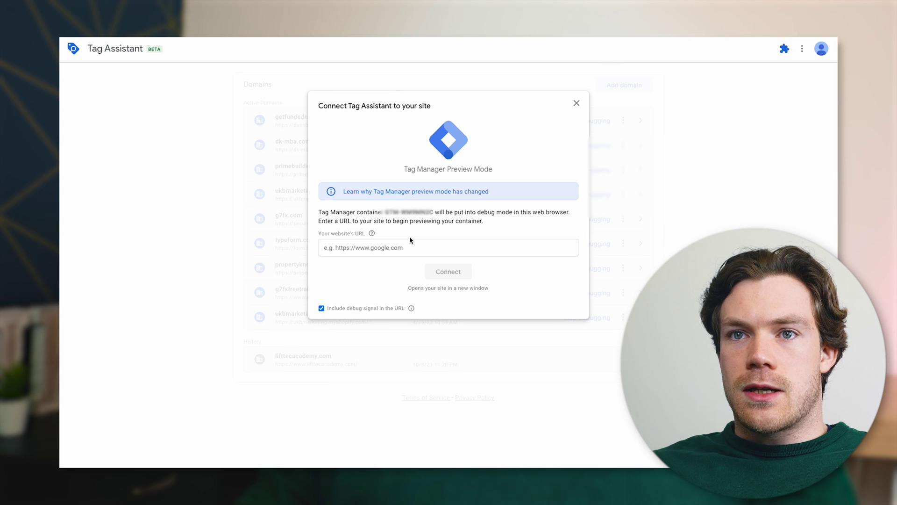
left_click(411, 243)
Paste the opt-in page URL and connect Tag Assistant to the landing page in debug mode
key("ctrl+v")
left_click(447, 272)
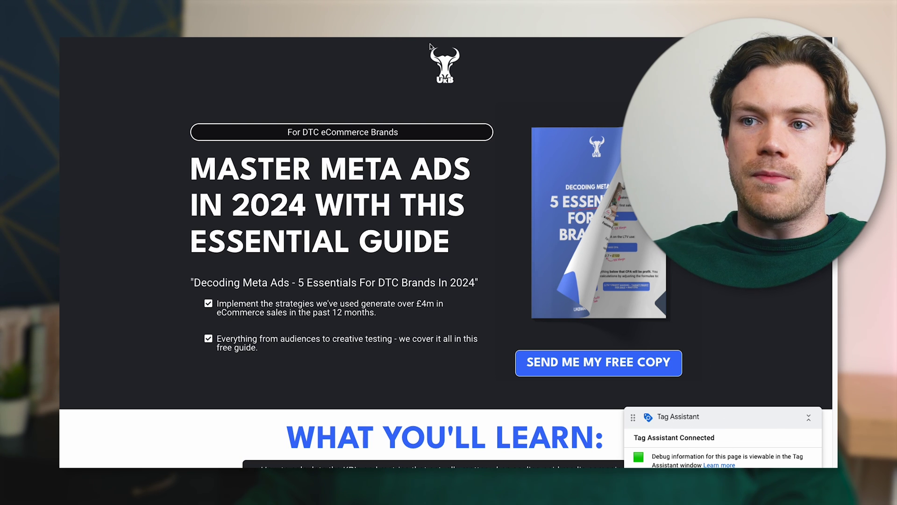
left_click(608, 363)
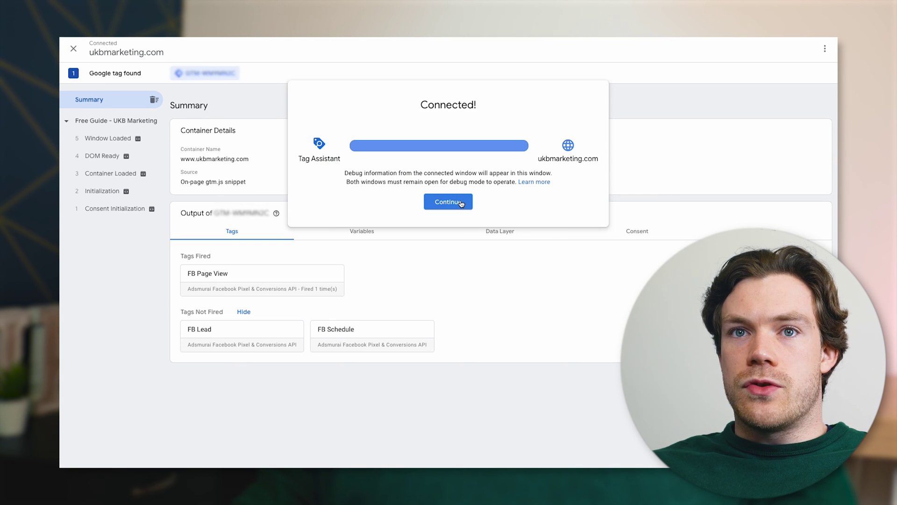
Check the Free Guide - UKB Marketing page's fired tags and review the FB Page View tag details
left_click(460, 204)
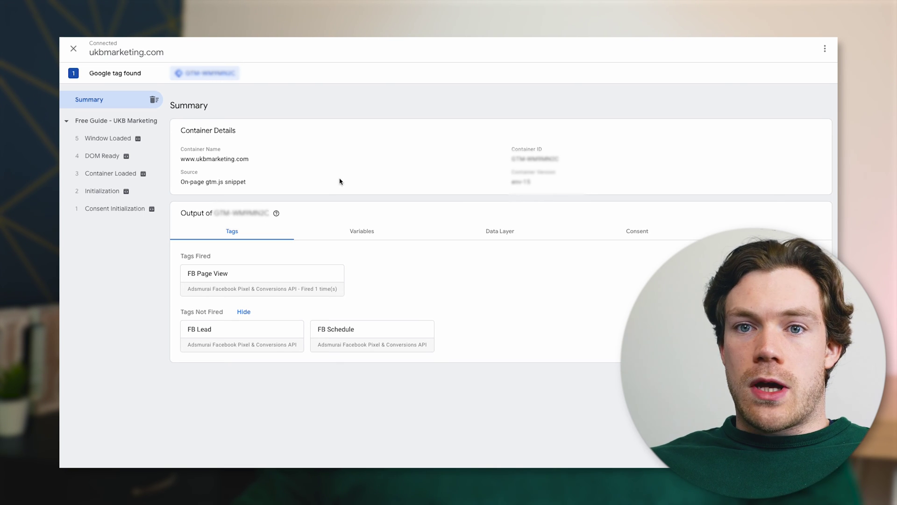
left_click(105, 123)
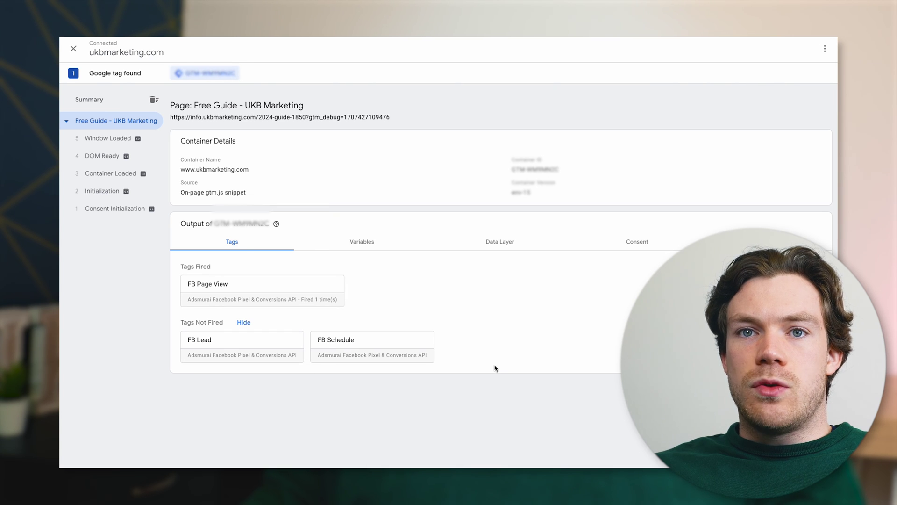
left_click_drag(181, 267, 211, 270)
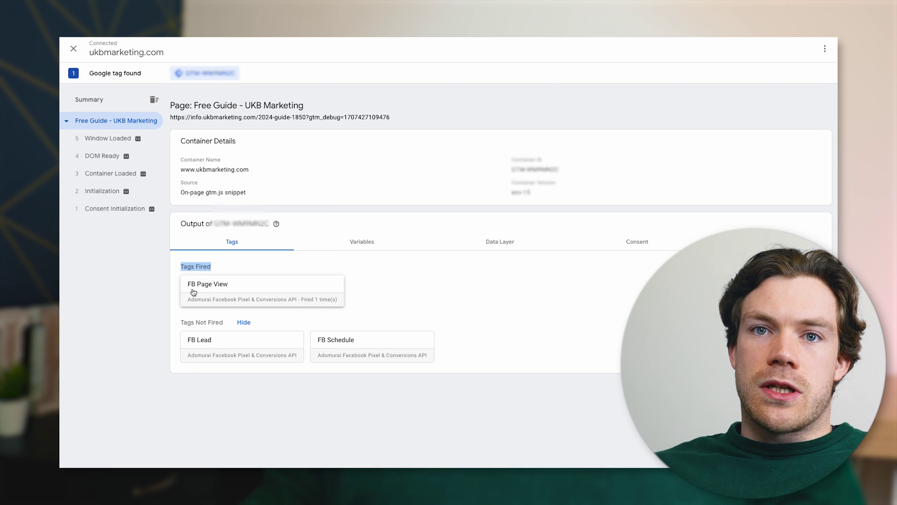
left_click(229, 289)
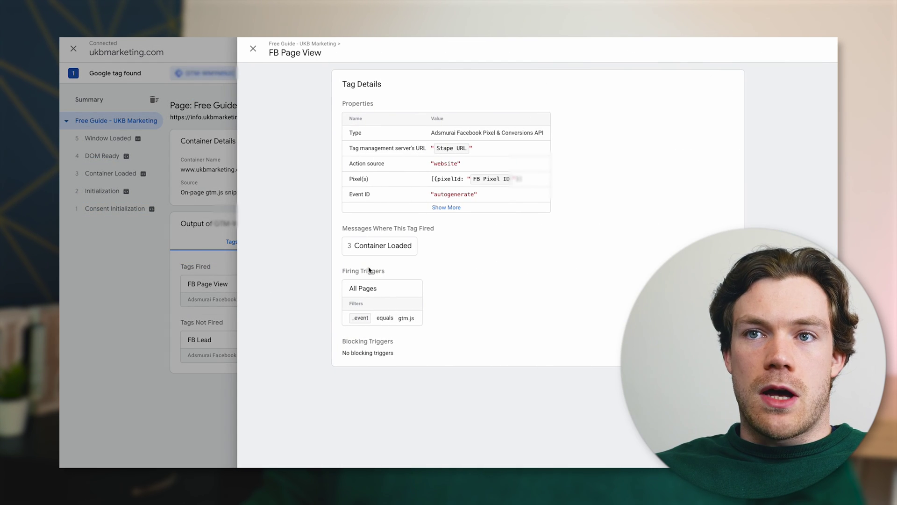
left_click(253, 49)
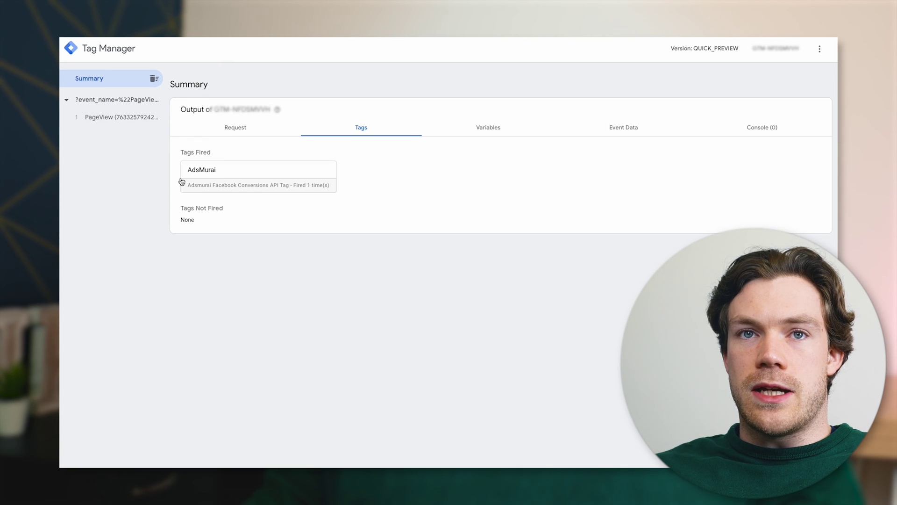
Inspect the PageView request and event, and review the AdsMurai Conversions API tag's firing details
left_click(103, 100)
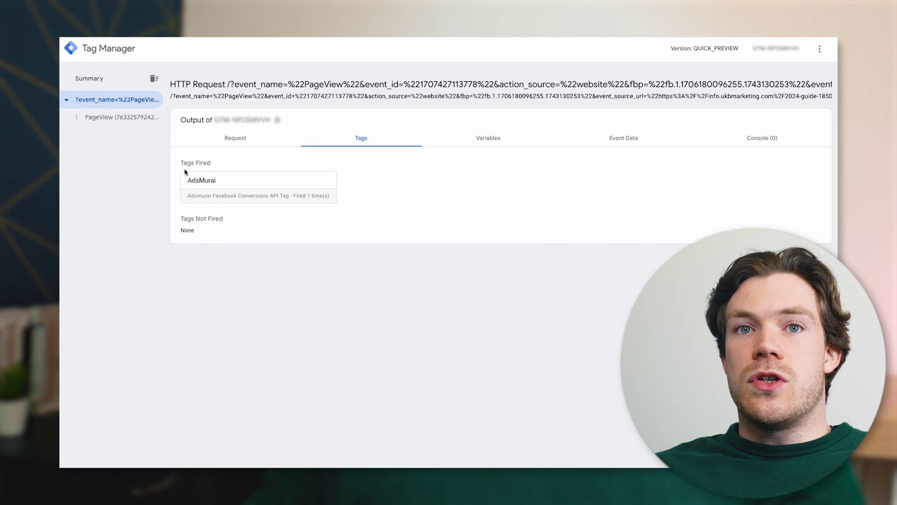
left_click(105, 123)
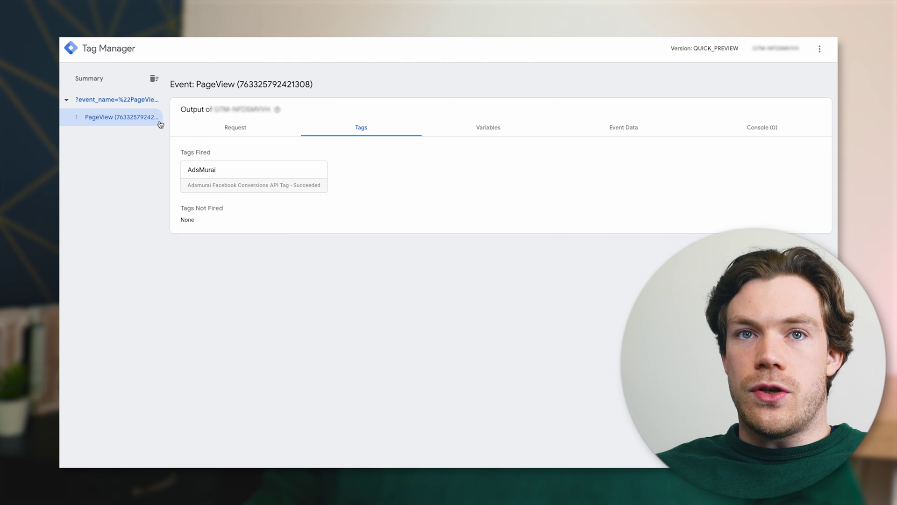
left_click(135, 102)
left_click(249, 186)
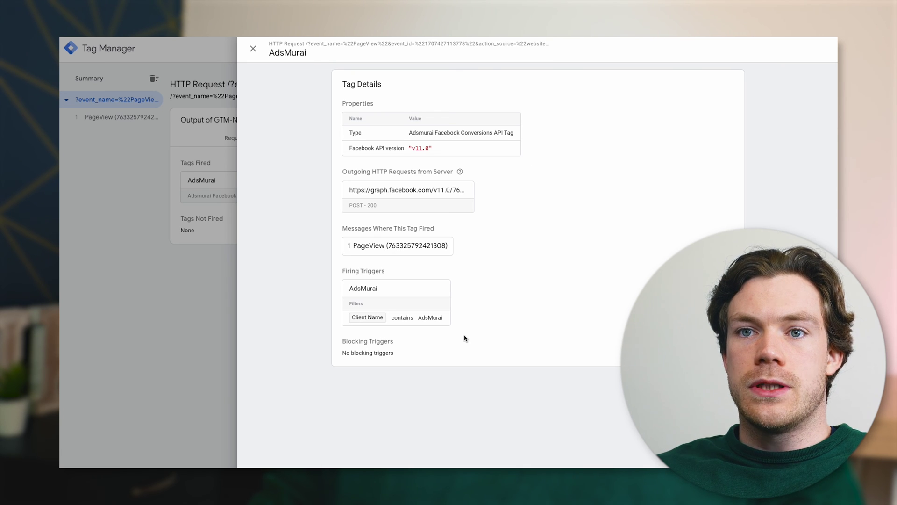
left_click(254, 49)
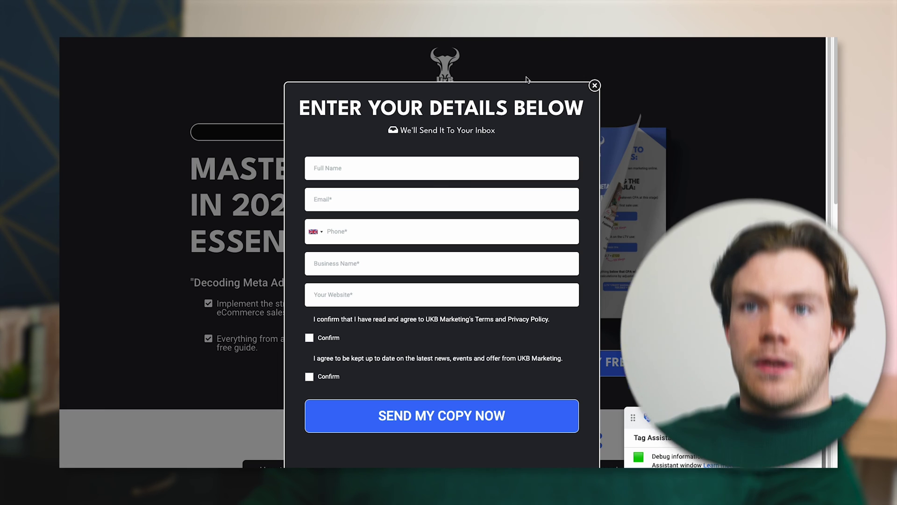
Autofill the opt-in form, accept the terms, send it, and scroll the thank-you page
left_click(439, 174)
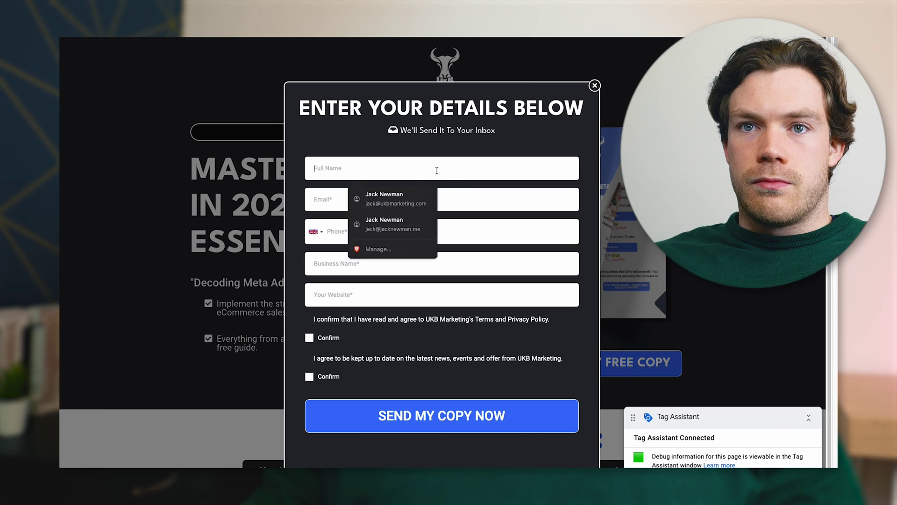
left_click(393, 200)
left_click(309, 337)
left_click(430, 418)
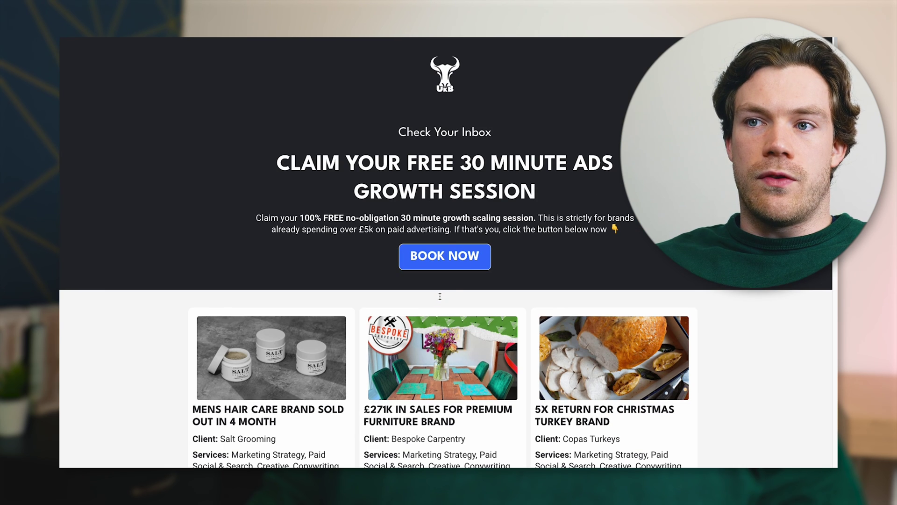
scroll(493, 230, "down", 14)
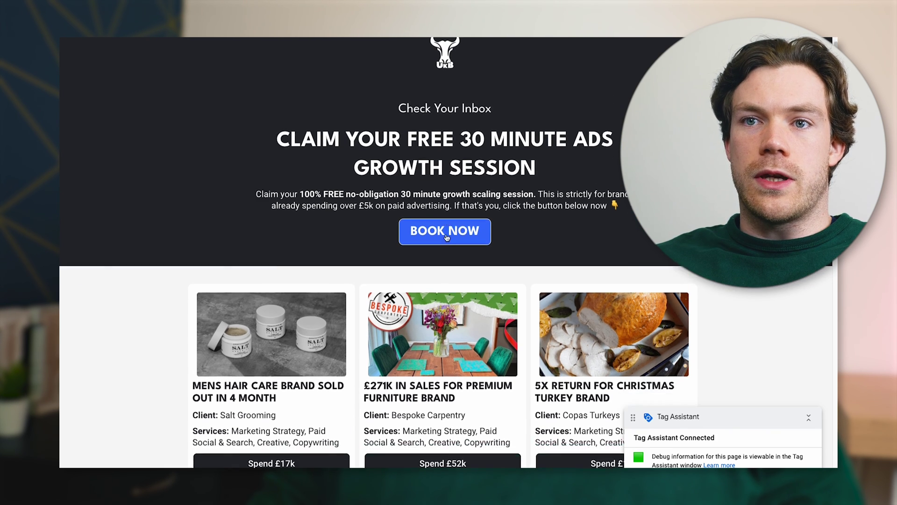
scroll(447, 237, "down", 15)
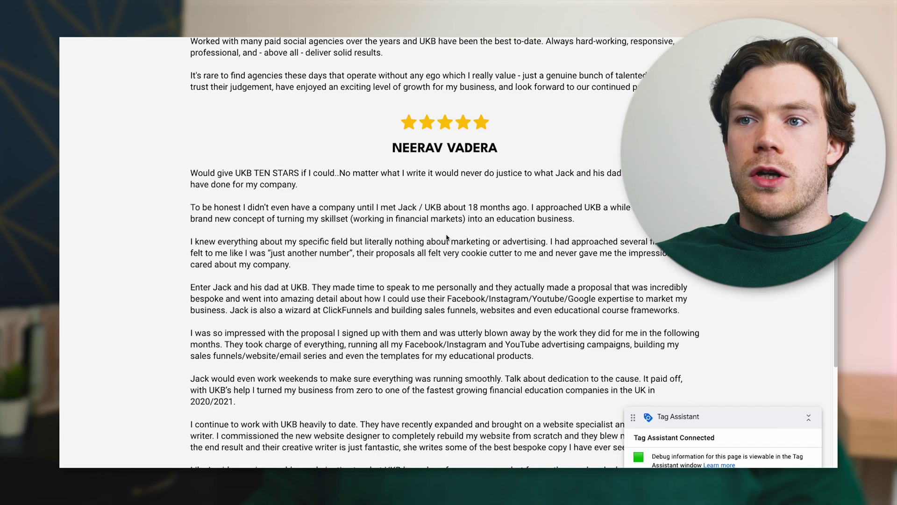
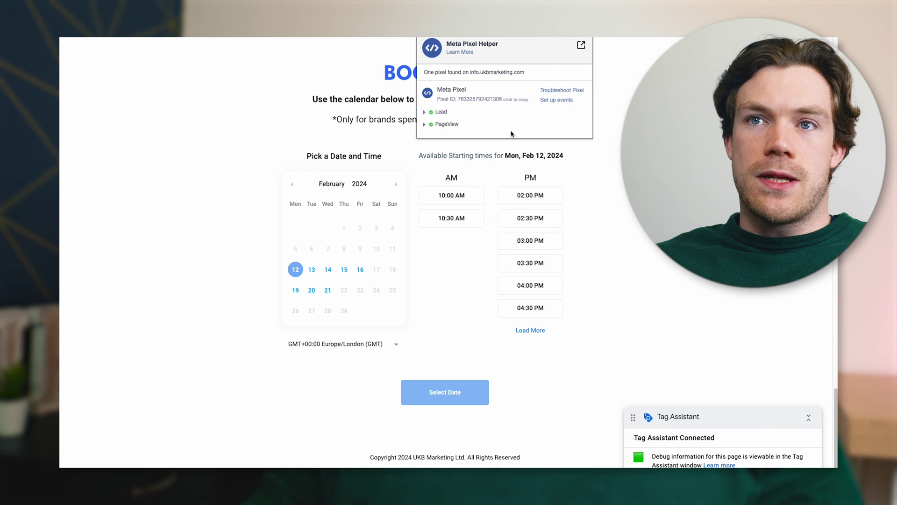
In Meta Pixel Helper, expand the booking page's Lead and PageView events to review their details
left_click(592, 42)
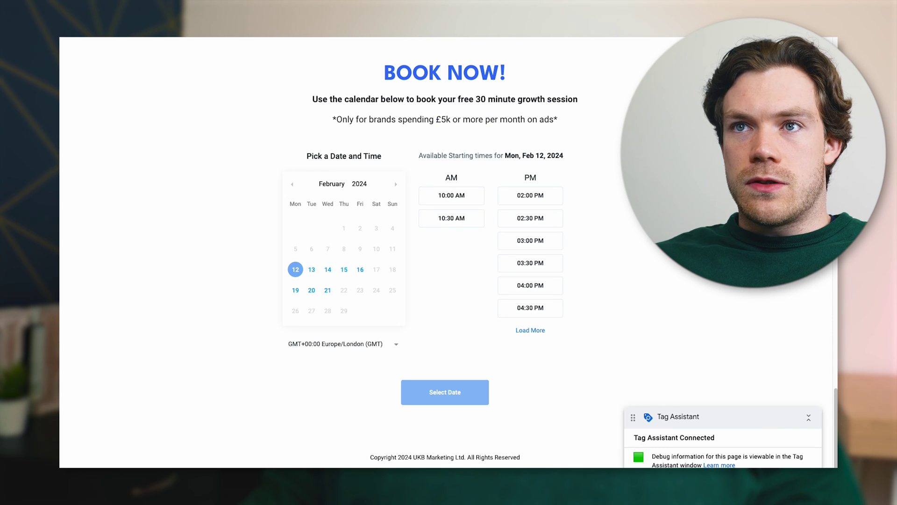
left_click(585, 38)
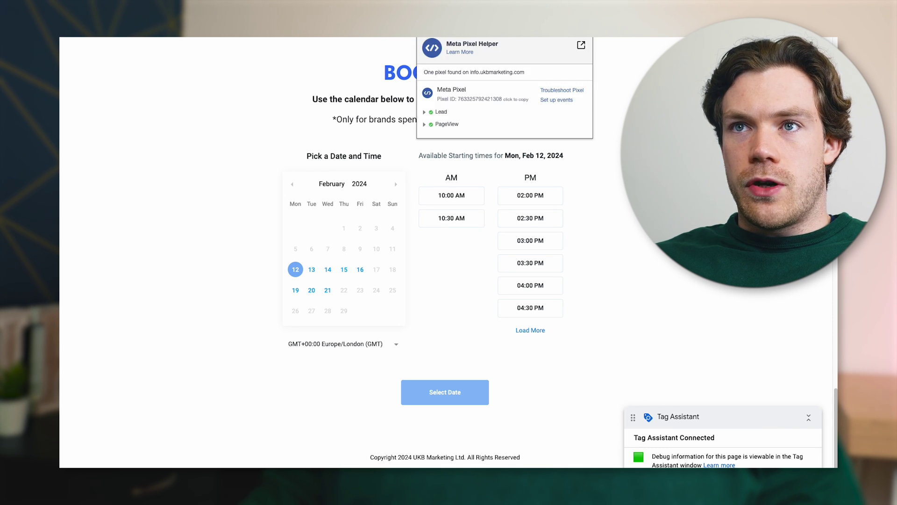
left_click(424, 112)
left_click(425, 113)
left_click(425, 125)
left_click(425, 125)
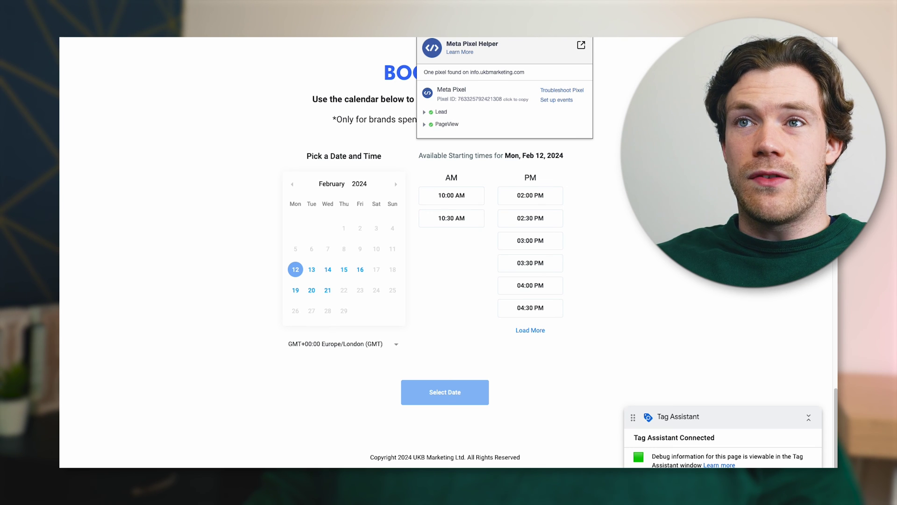
left_click(605, 44)
left_click(584, 37)
left_click(584, 38)
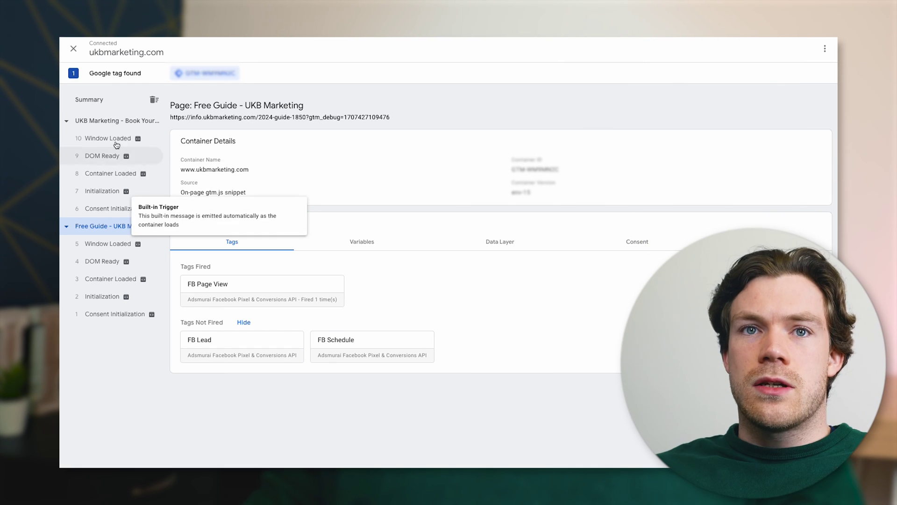
Confirm FB Lead fired on the Book Your Free Growth Session page in Tag Assistant
left_click(111, 126)
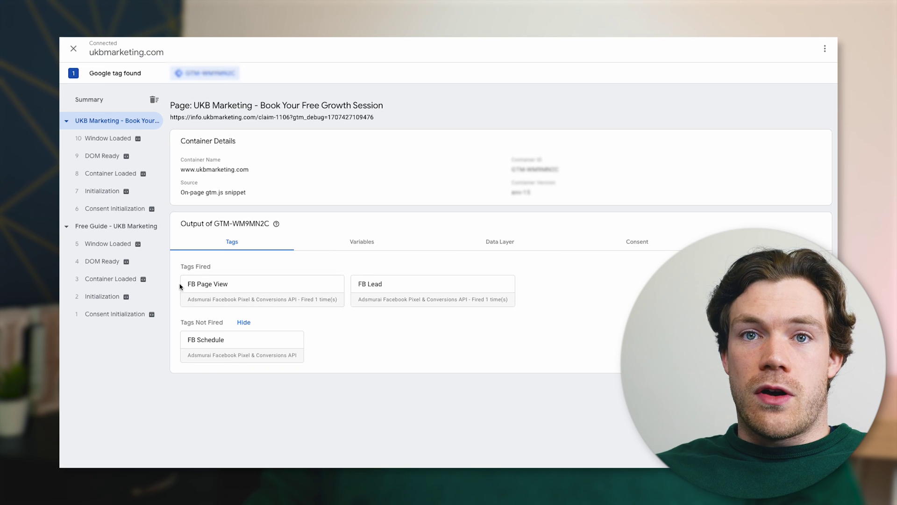
left_click(397, 298)
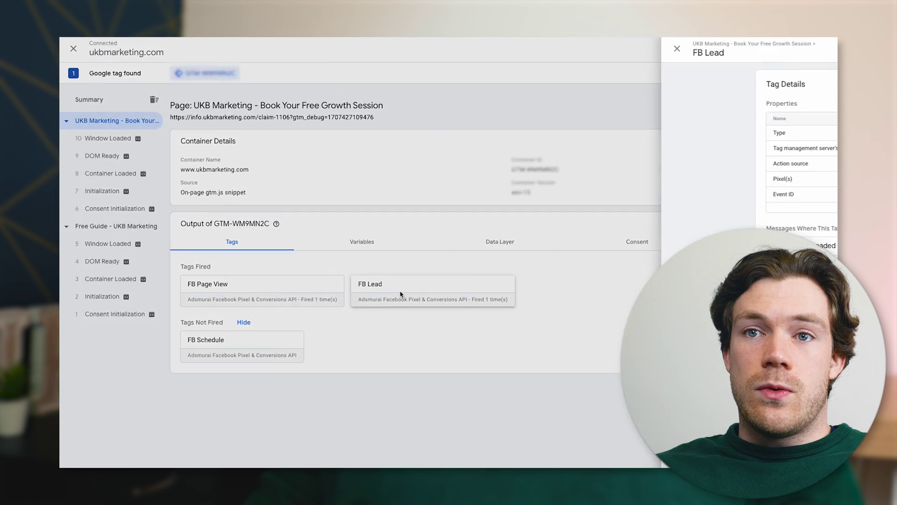
left_click(253, 48)
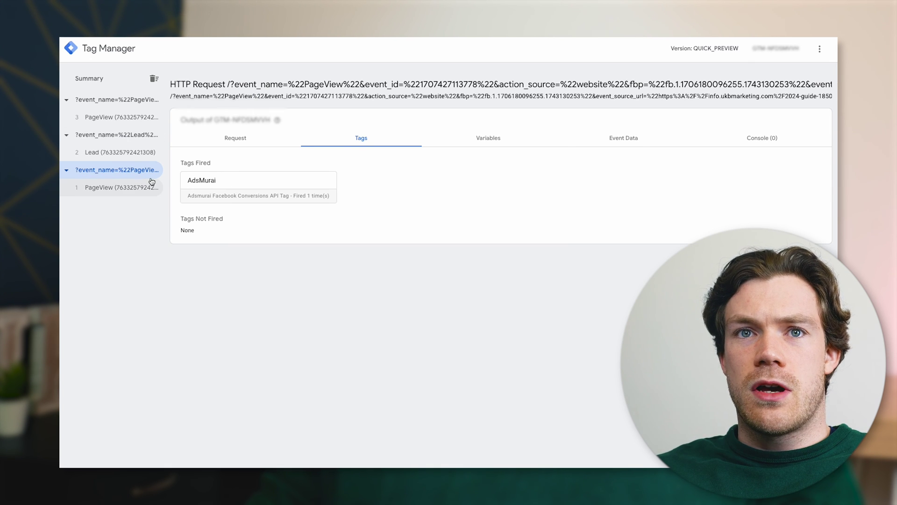
Check the server preview's Lead and PageView events and the tags fired for Lead
left_click(123, 136)
left_click(121, 156)
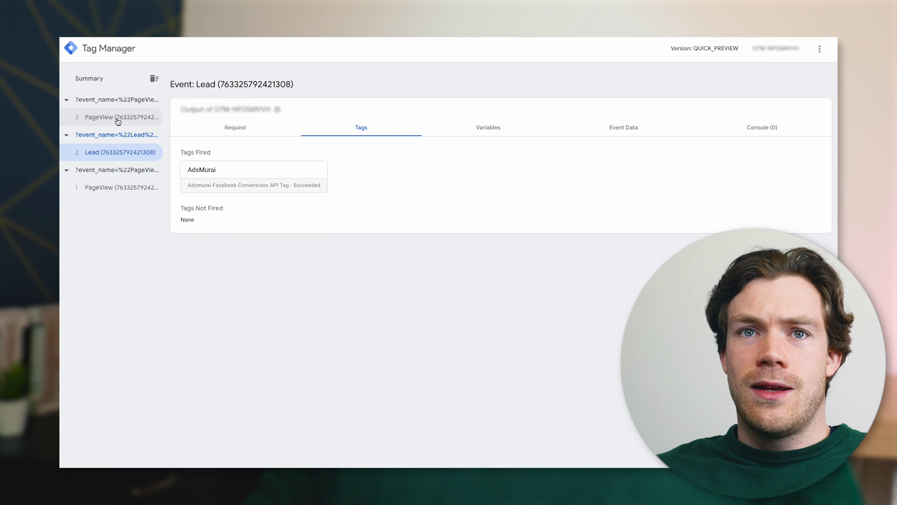
left_click(117, 118)
left_click(119, 156)
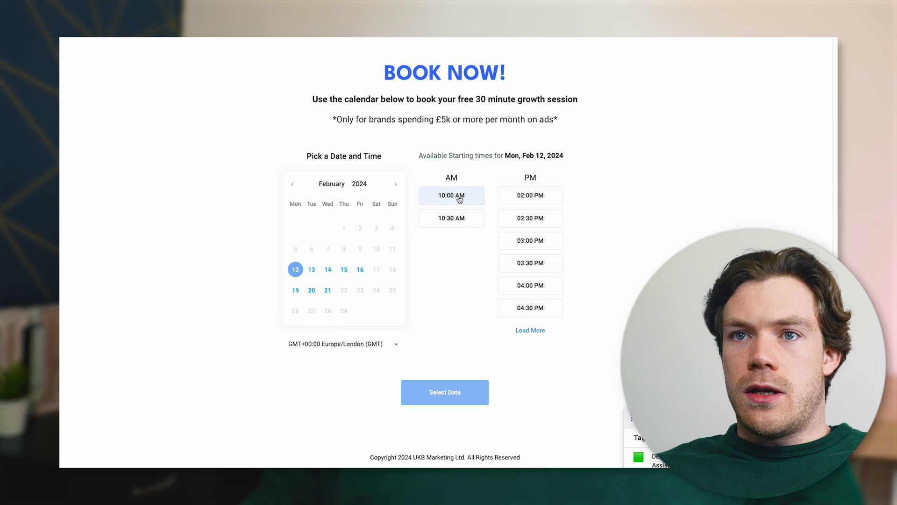
Book the 10:00 AM slot on the booking calendar
left_click(460, 199)
left_click(451, 385)
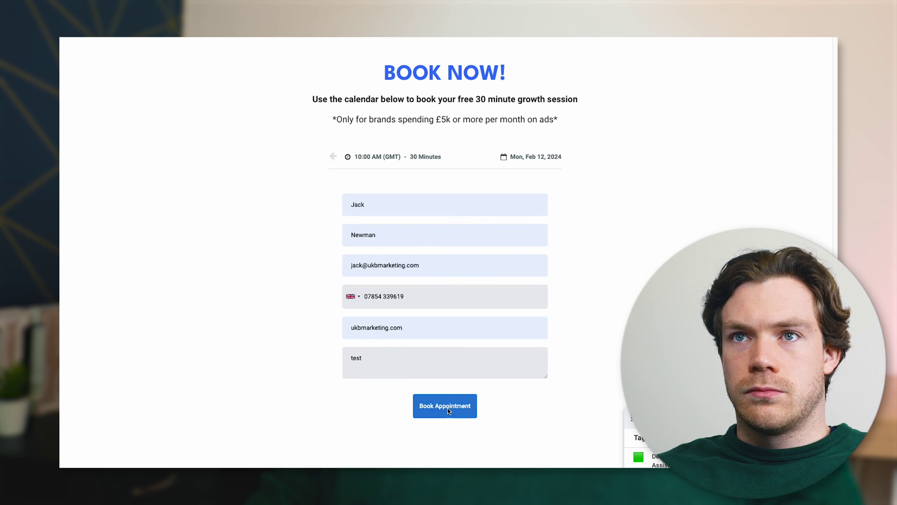
left_click(445, 405)
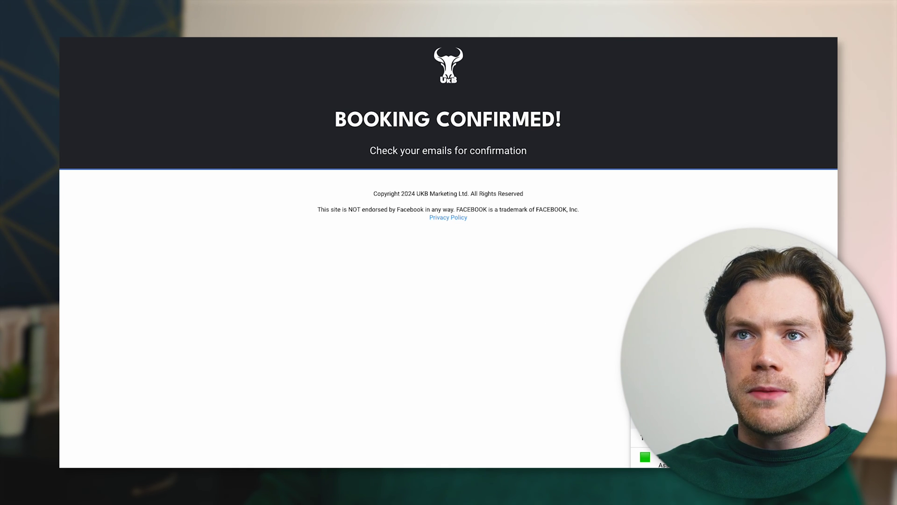
Review the Schedule and PageView events in Meta Pixel Helper
left_click(445, 124)
left_click(440, 124)
double_click(446, 113)
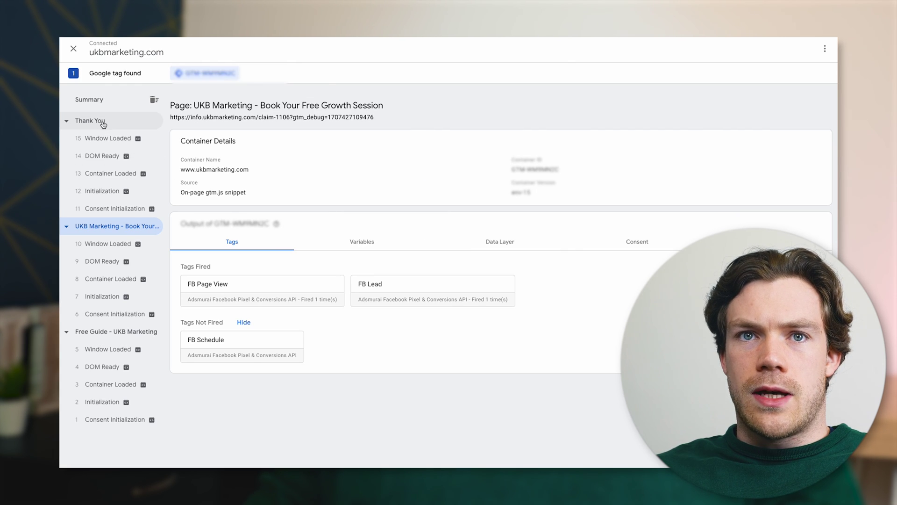
Confirm FB Schedule fired on the Thank You page and the server Schedule and PageView events succeeded
left_click(103, 122)
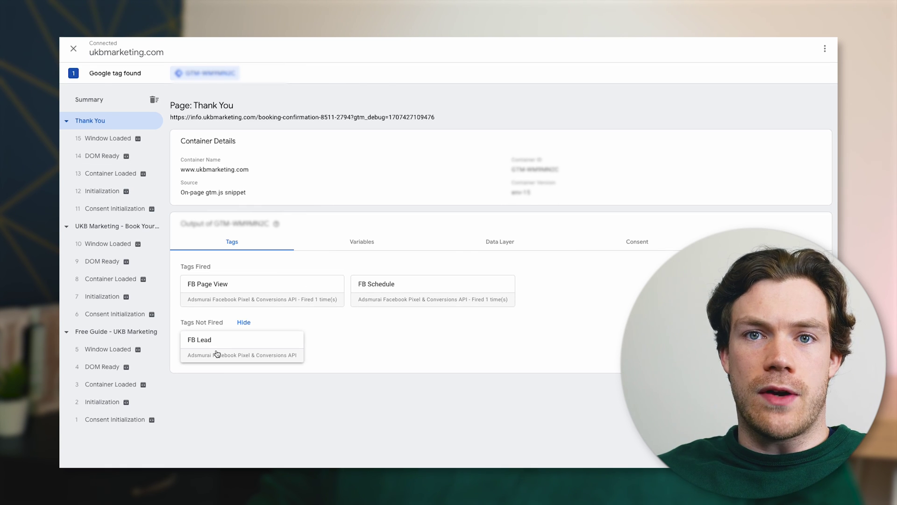
left_click(98, 229)
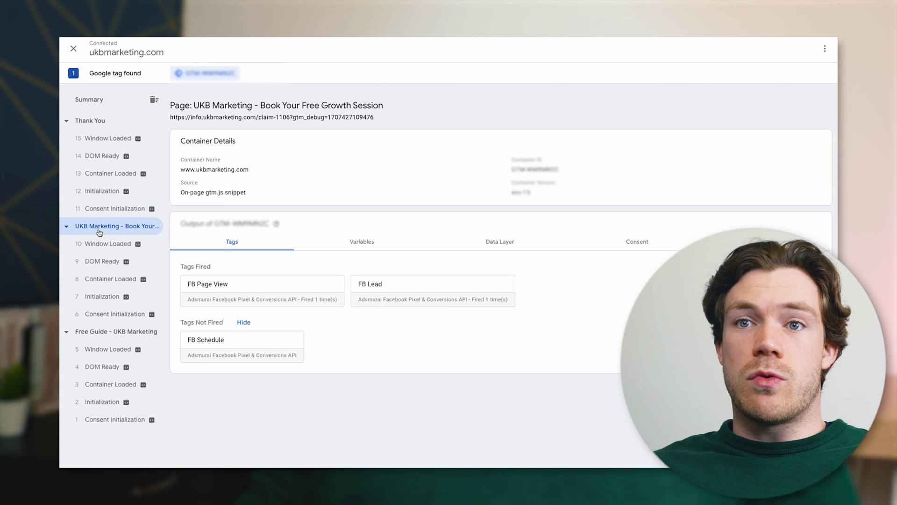
left_click(90, 121)
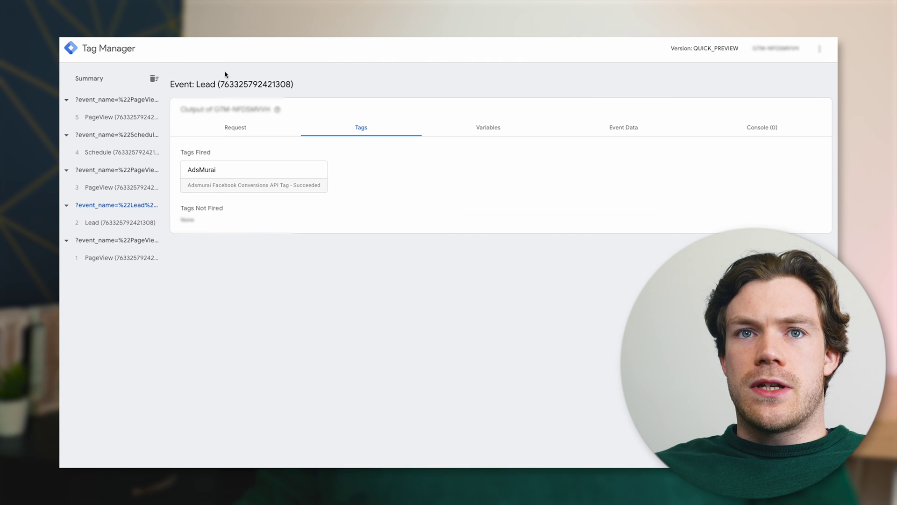
left_click(104, 154)
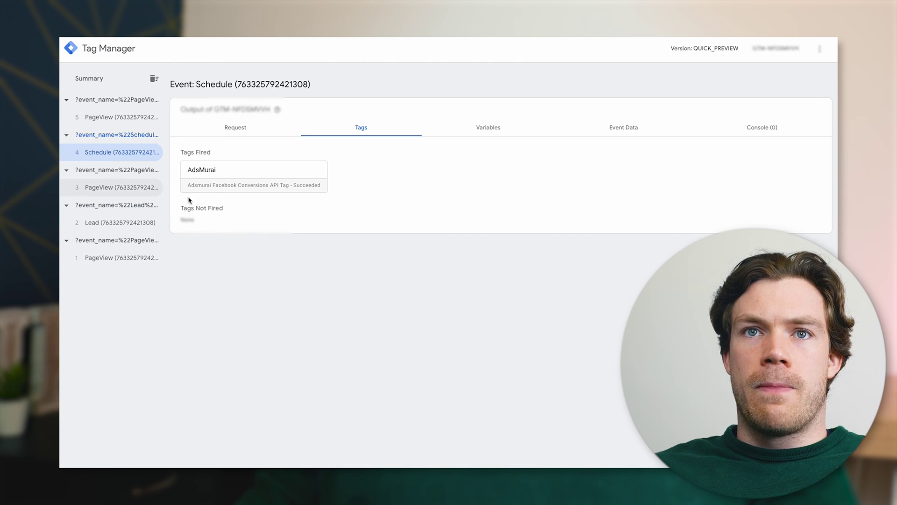
left_click(112, 119)
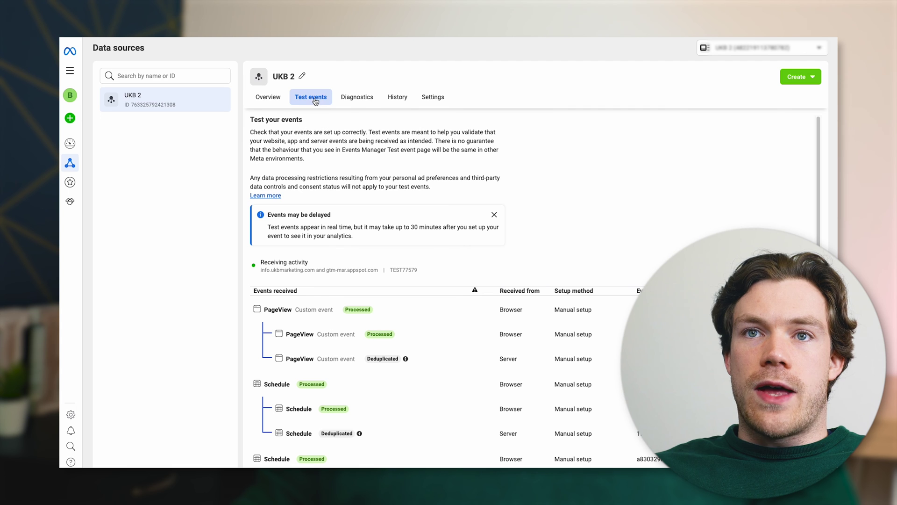
Scroll the Test events list to check browser and server PageView, Schedule and Lead rows are Processed and Deduplicated
scroll(528, 295, "down", 4)
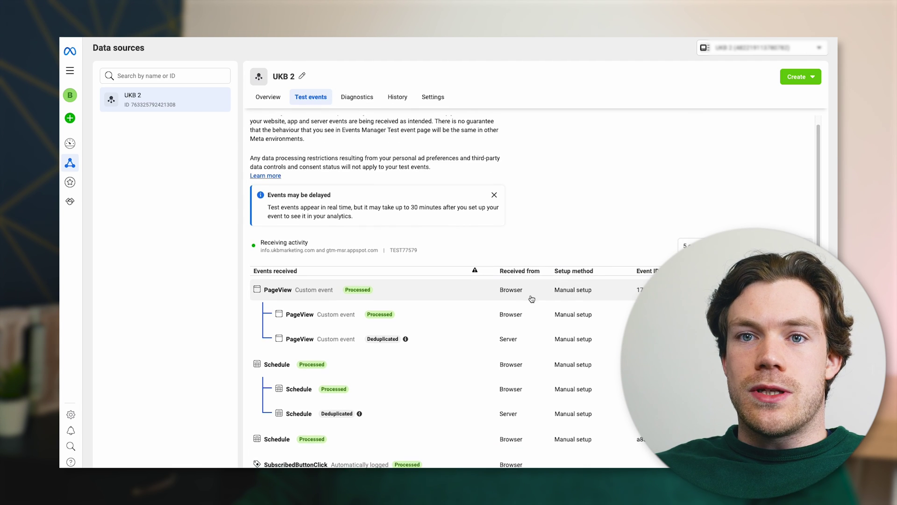
scroll(533, 301, "down", 8)
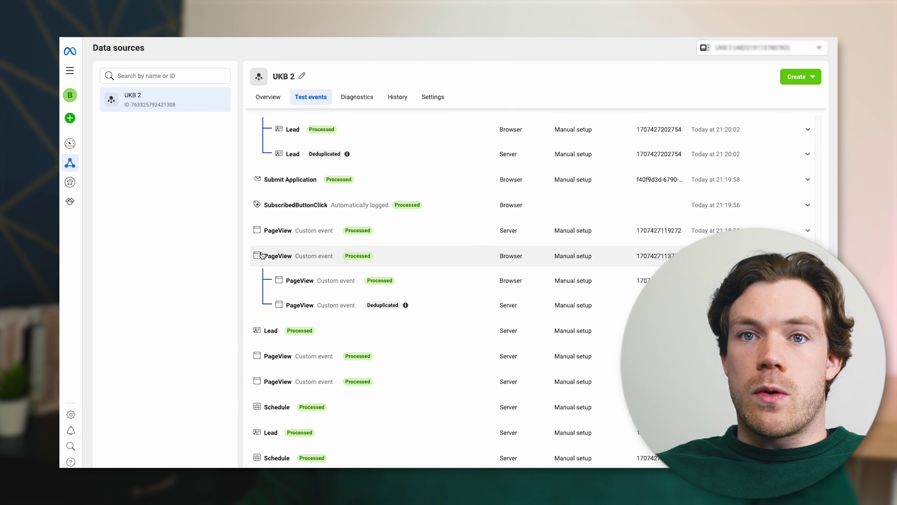
scroll(374, 318, "up", 2)
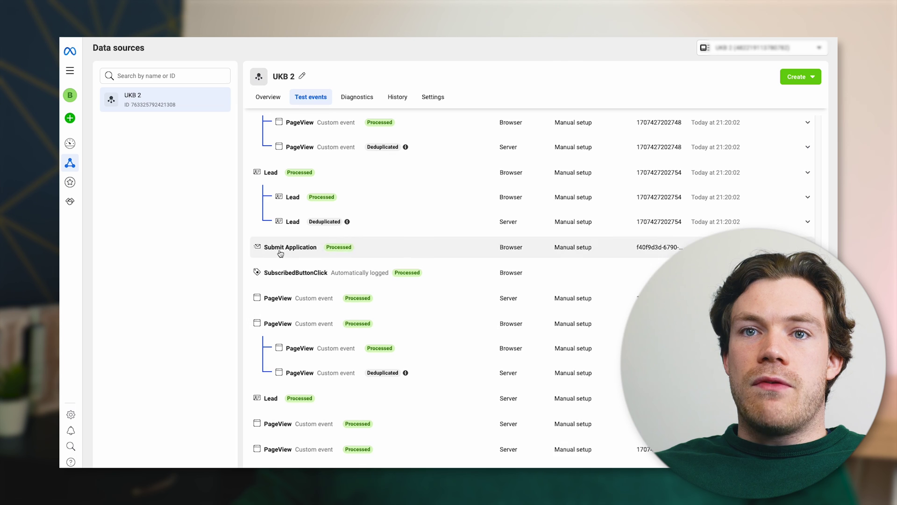
scroll(398, 327, "up", 2)
scroll(383, 299, "up", 1)
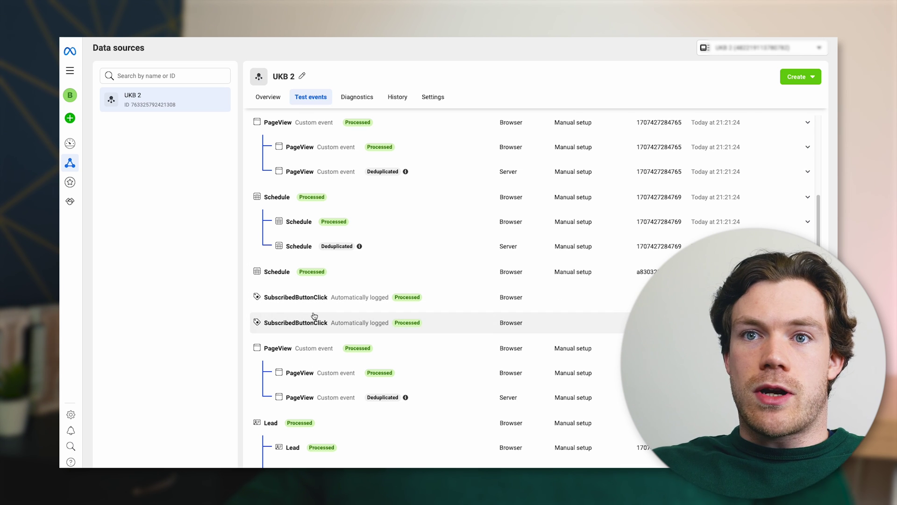
scroll(314, 315, "up", 1)
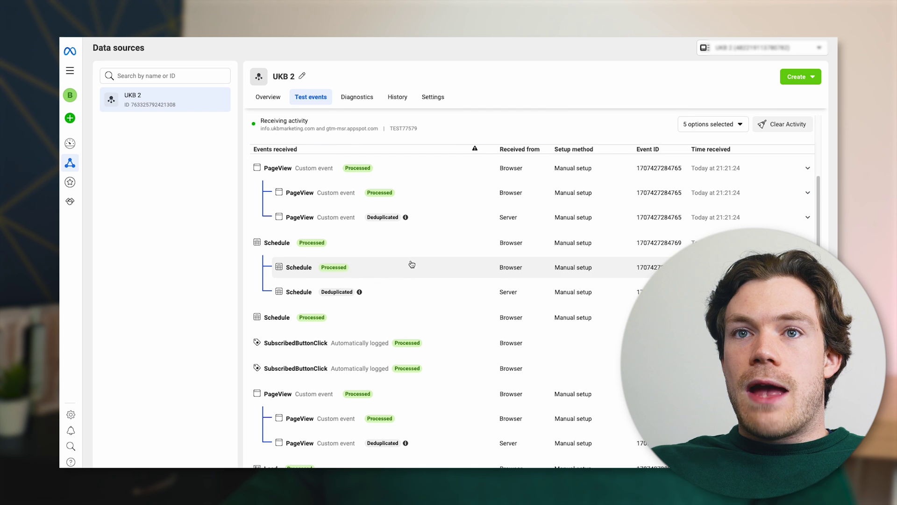
scroll(467, 252, "up", 2)
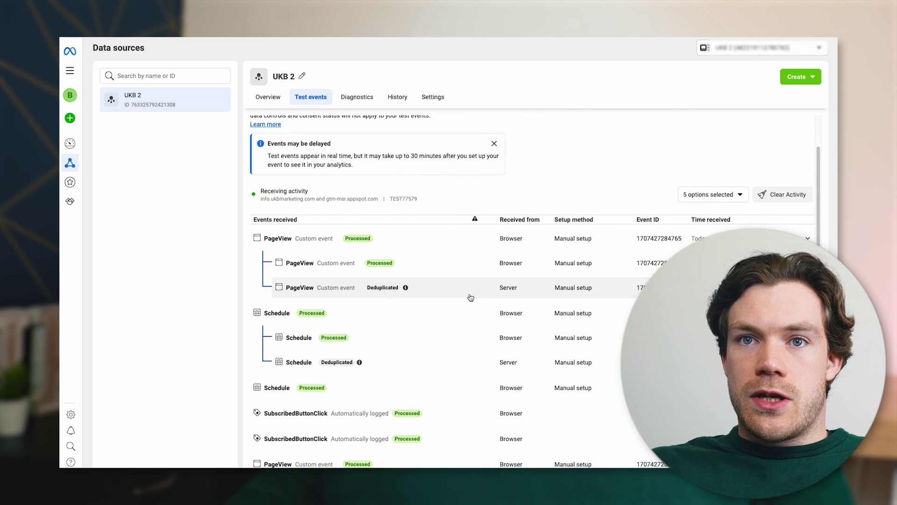
scroll(470, 297, "down", 10)
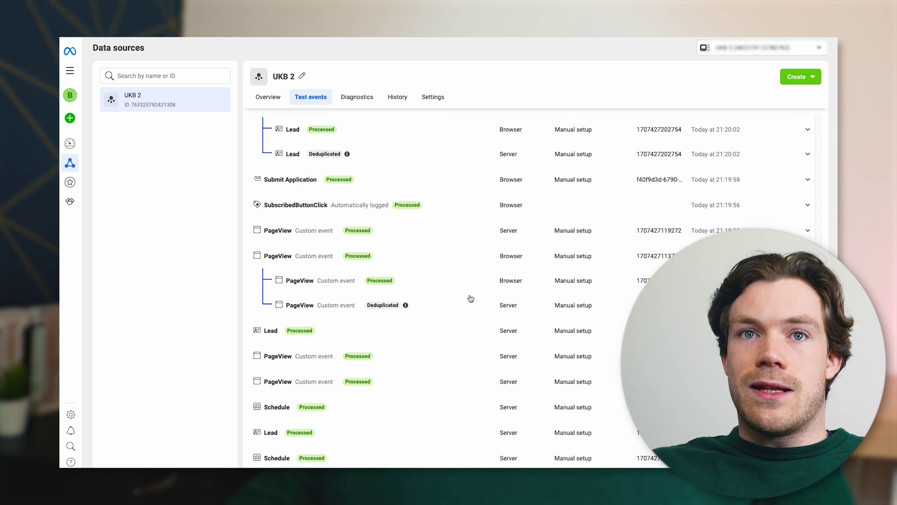
scroll(505, 314, "up", 10)
scroll(405, 298, "up", 1)
scroll(440, 279, "down", 3)
scroll(440, 280, "up", 2)
scroll(394, 259, "down", 1)
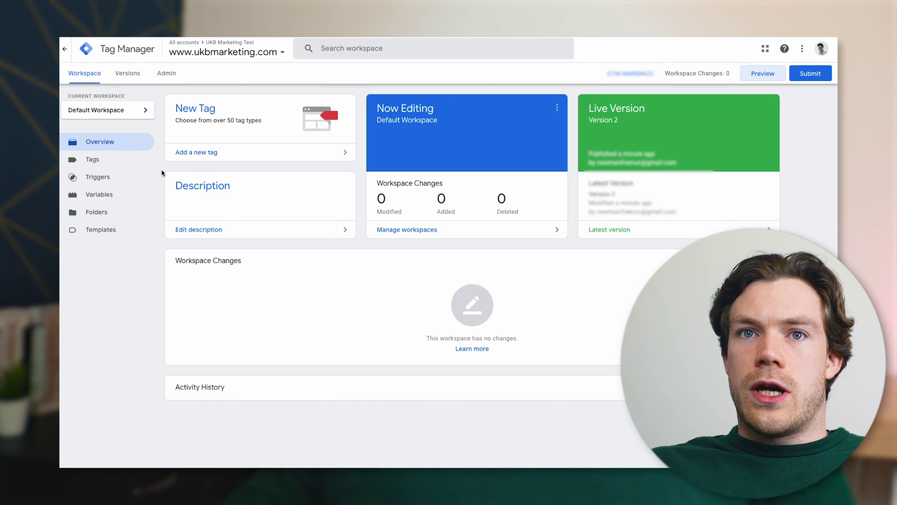
Switch to the UKB Server container and open the AdsMurai client
left_click(241, 52)
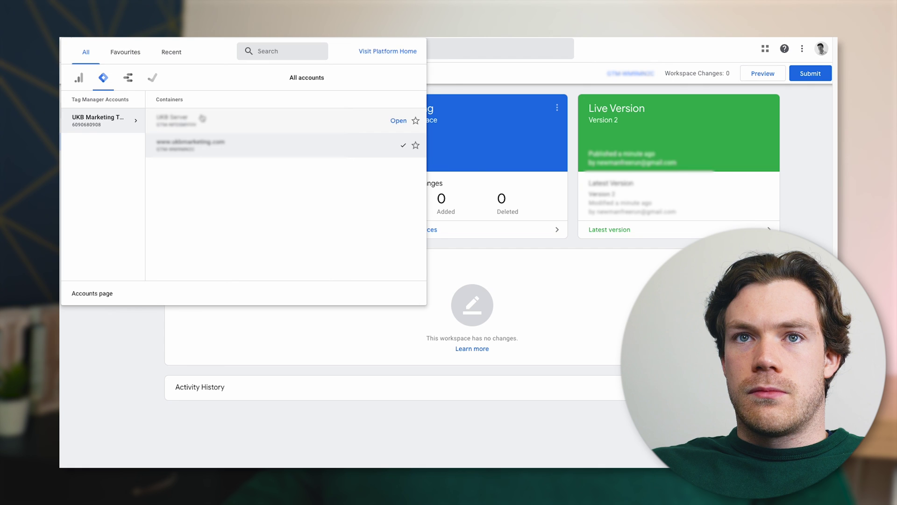
left_click(202, 118)
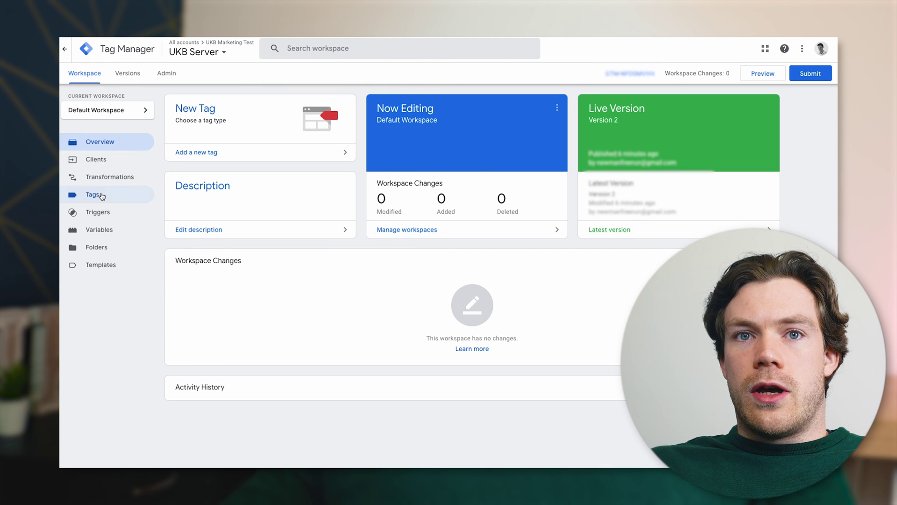
left_click(100, 195)
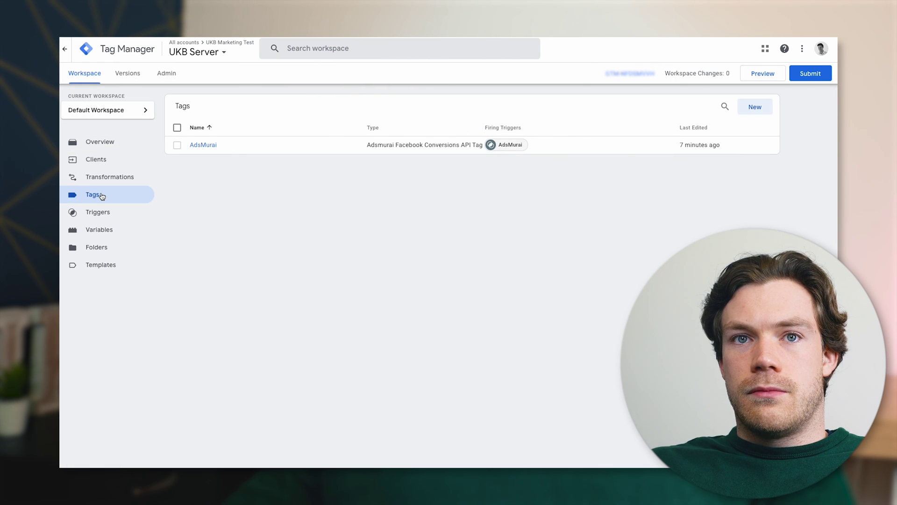
left_click(107, 161)
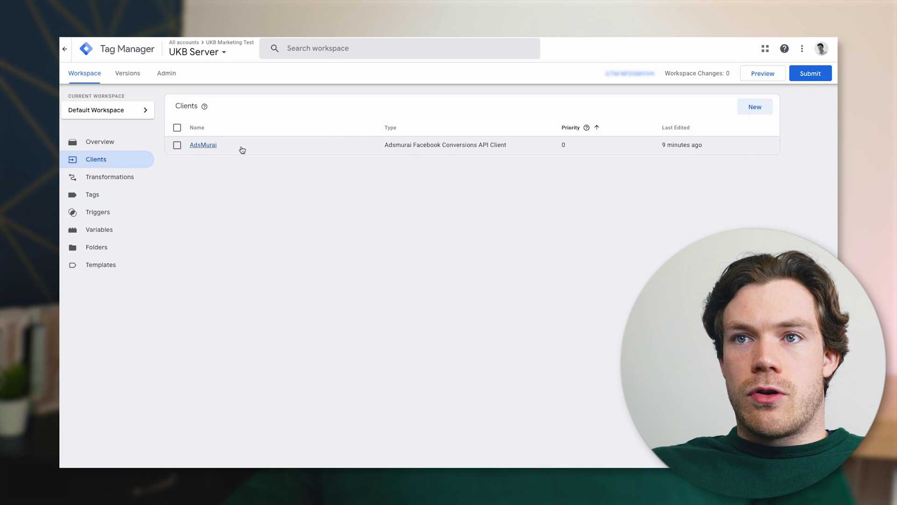
left_click(242, 149)
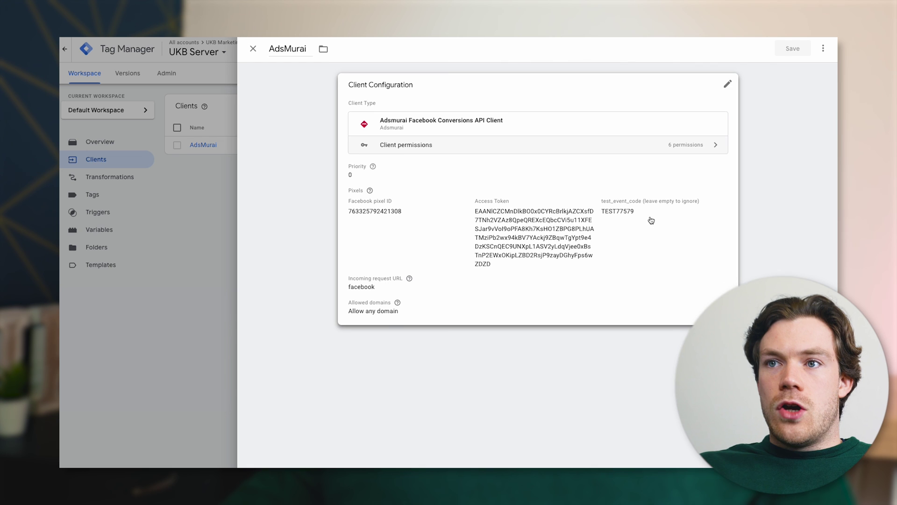
Clear the TEST77579 test event code from the AdsMurai client and save it
double_click(658, 231)
key("BackSpace")
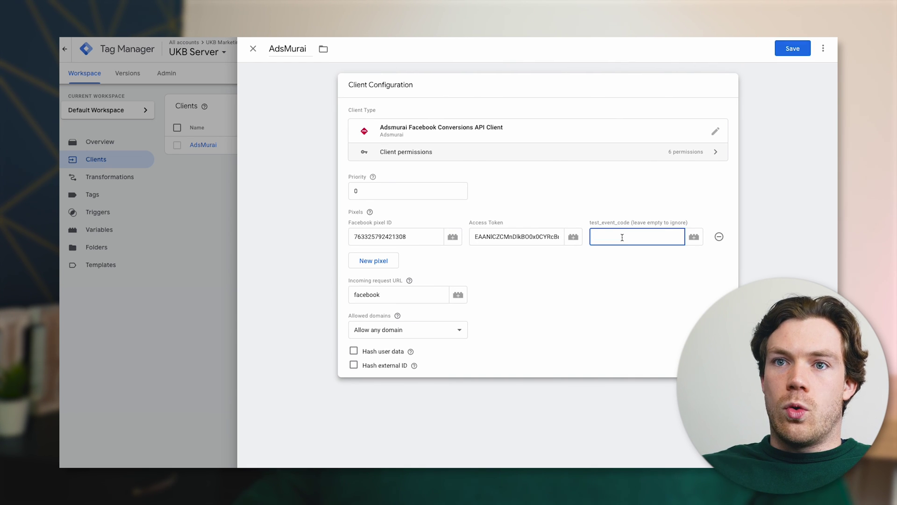
left_click_drag(409, 300, 336, 300)
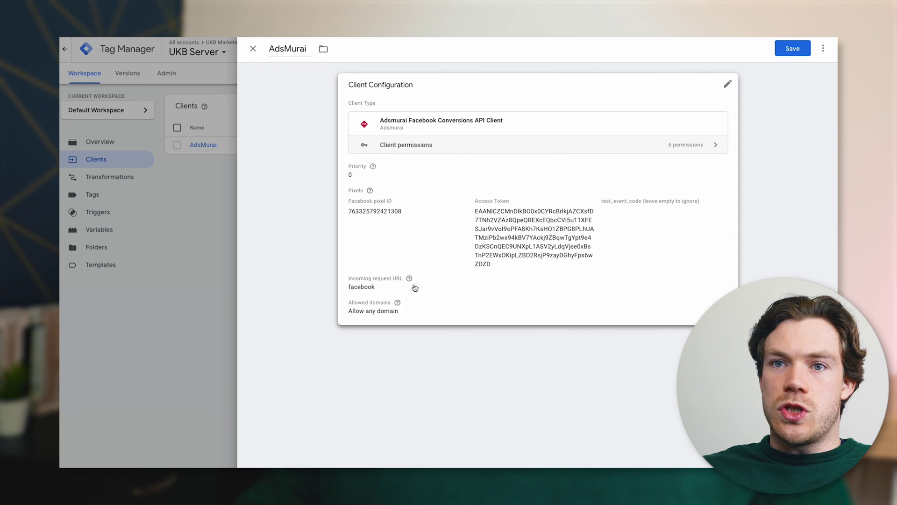
left_click(361, 300)
double_click(360, 300)
key("BackSpace")
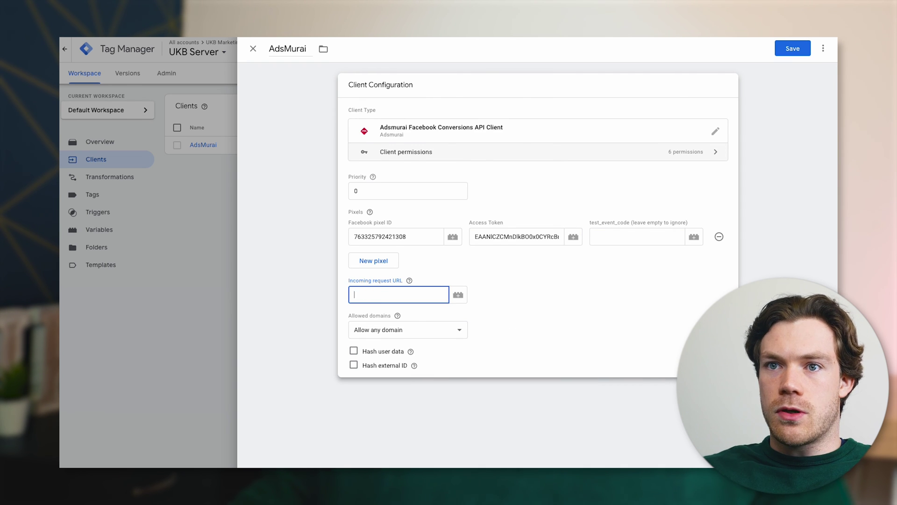
left_click(790, 49)
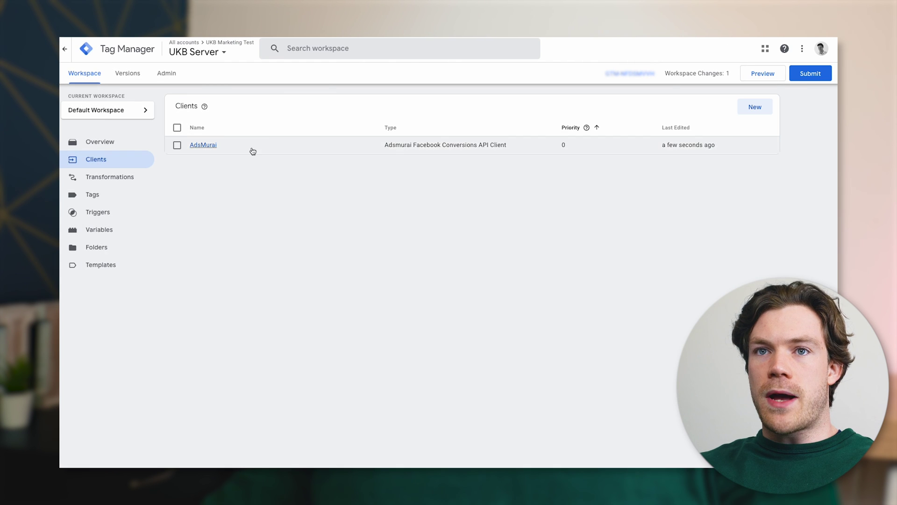
left_click(253, 150)
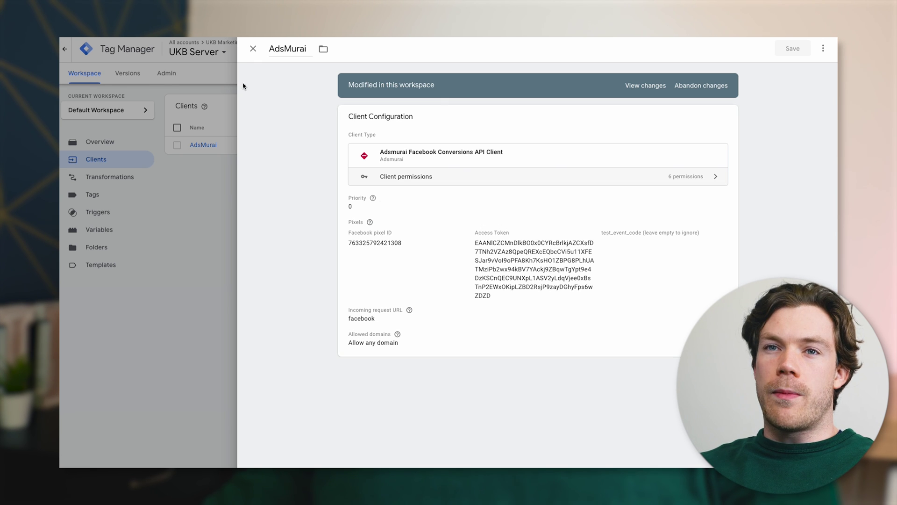
Publish the UKB Server workspace changes as Version 3 without a description
left_click(194, 189)
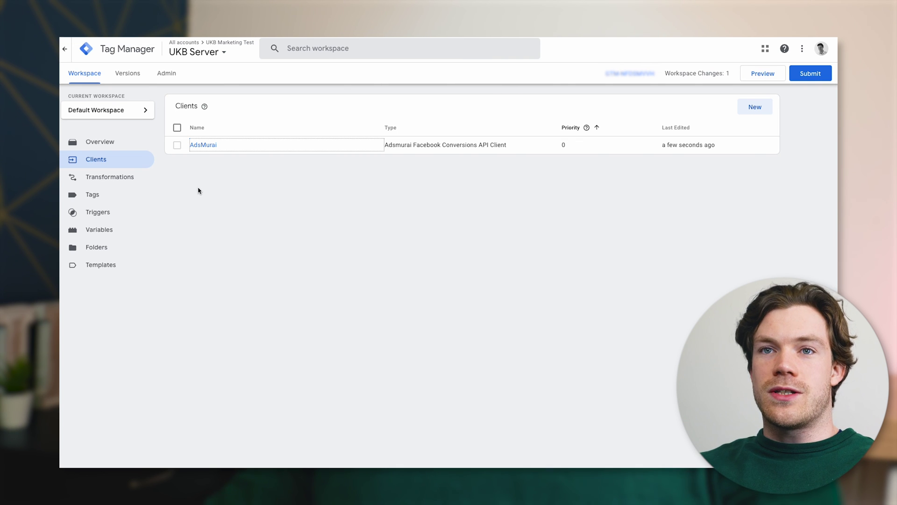
left_click(287, 177)
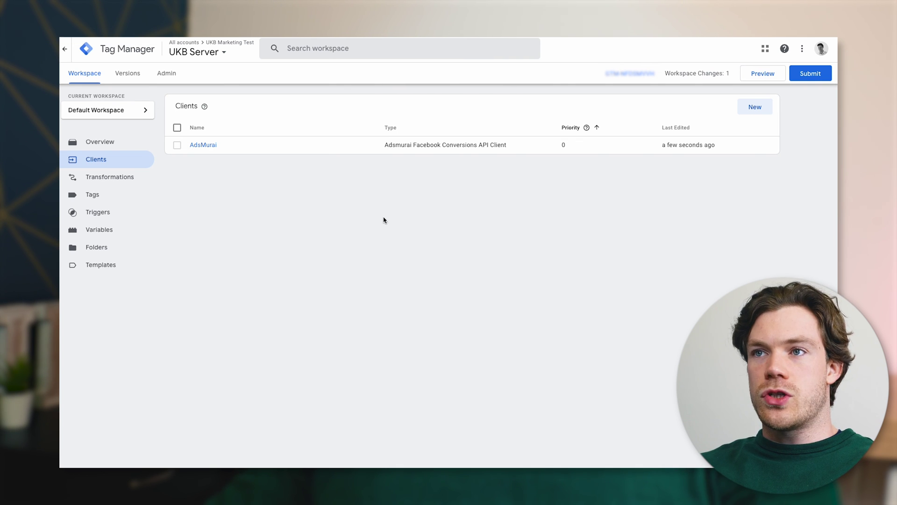
left_click(830, 72)
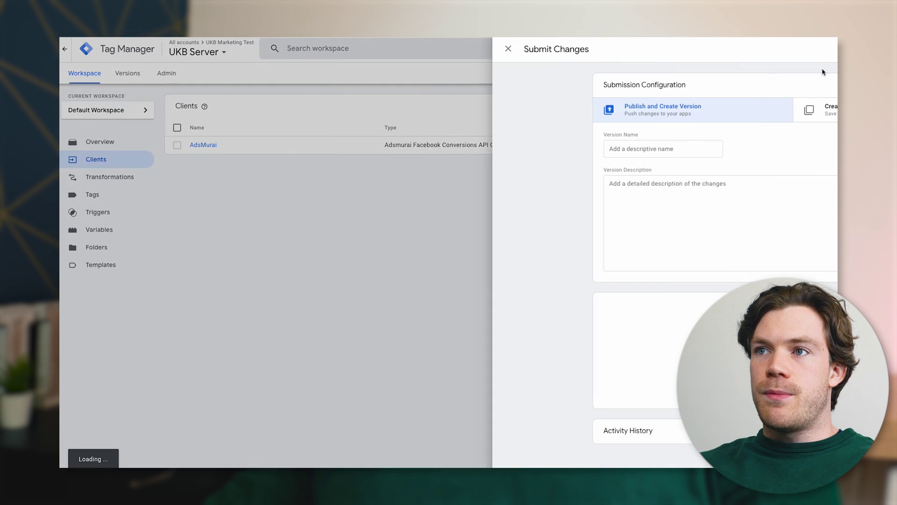
left_click(808, 50)
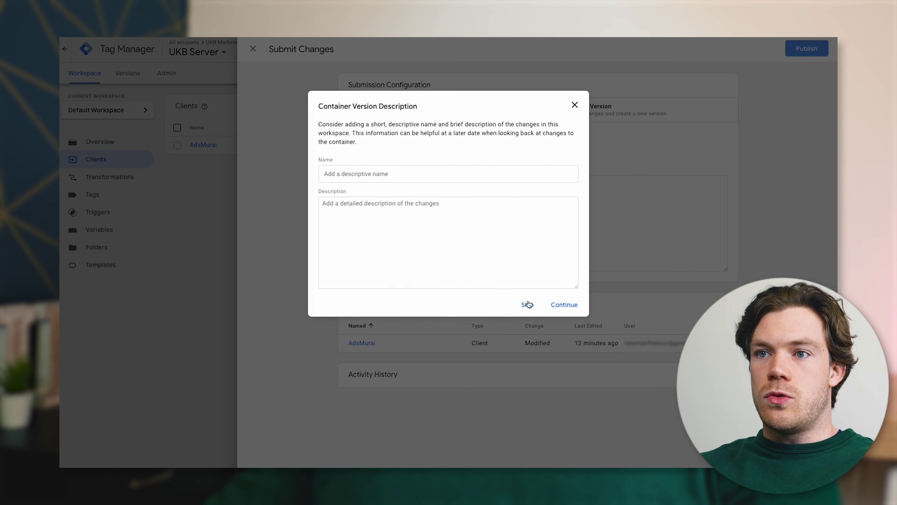
left_click(528, 304)
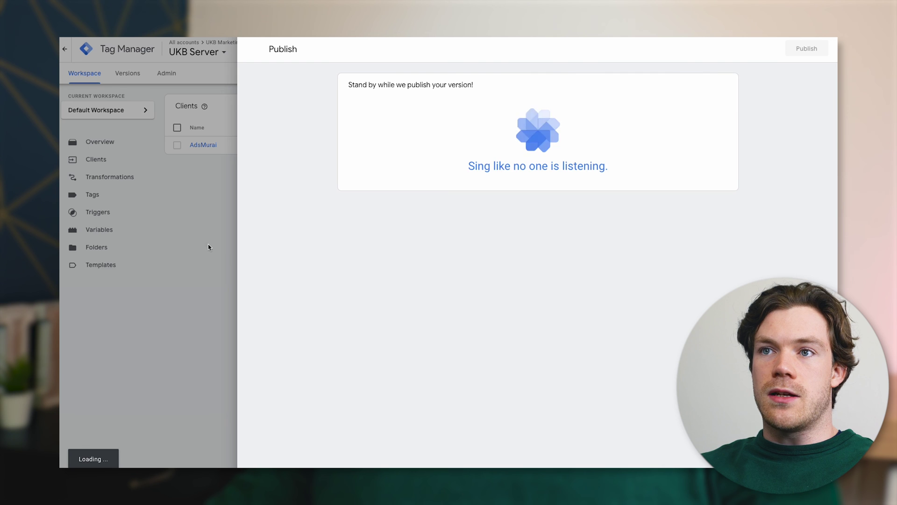
key("Escape")
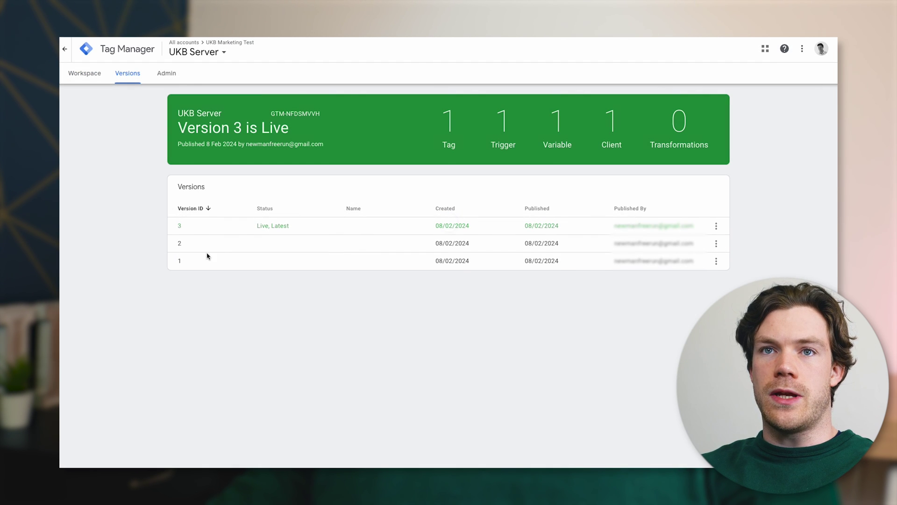
left_click(90, 82)
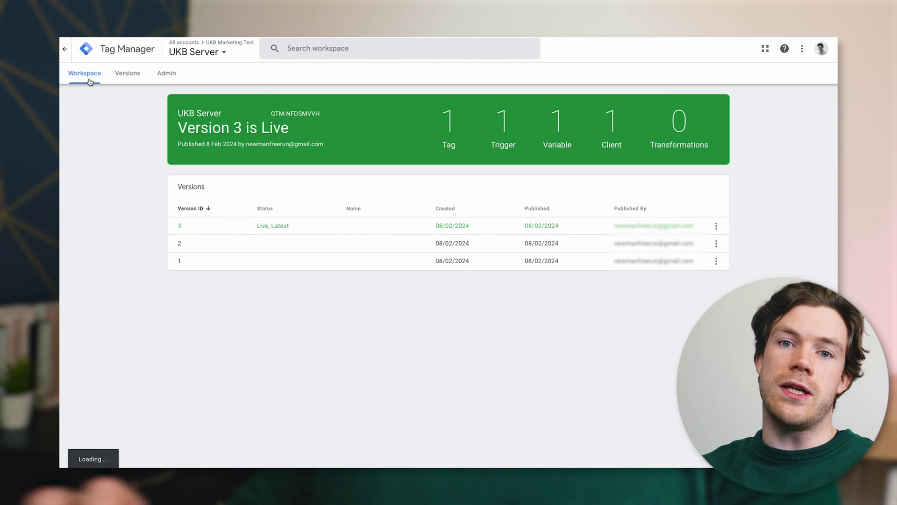